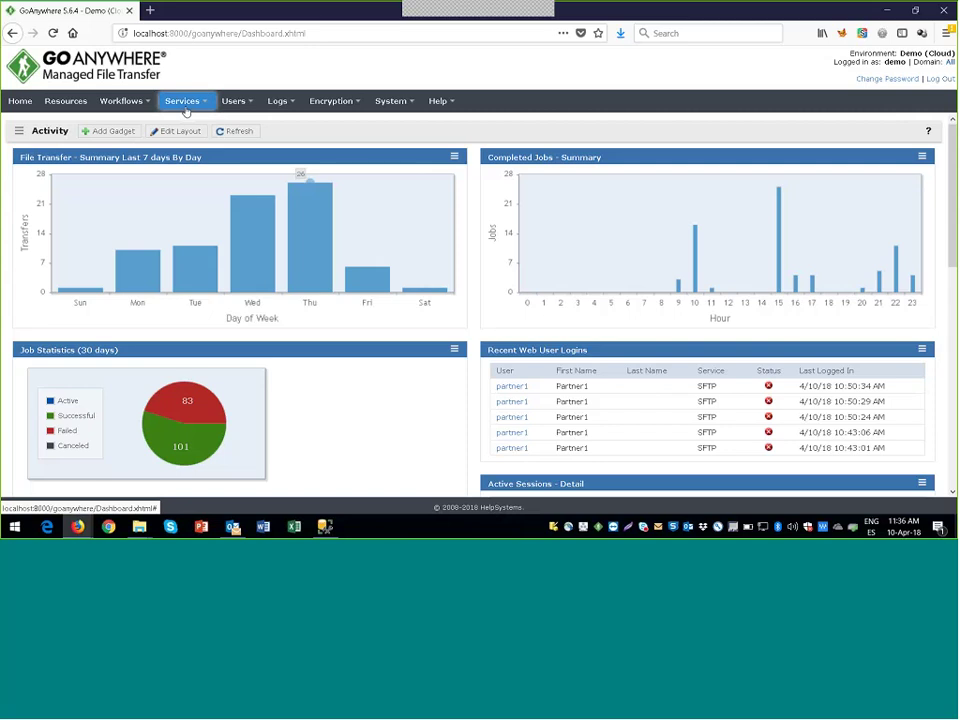
Step: Open the Service Manager and check that the HTTPS, FTPS and SFTP services are Started
left_click(186, 108)
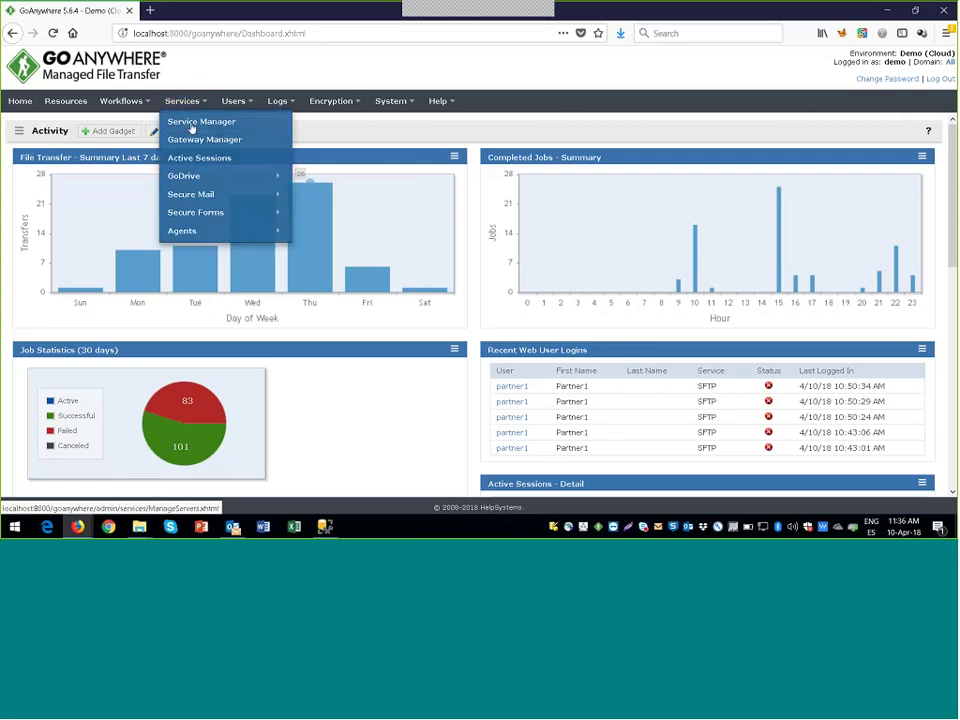
left_click(191, 127)
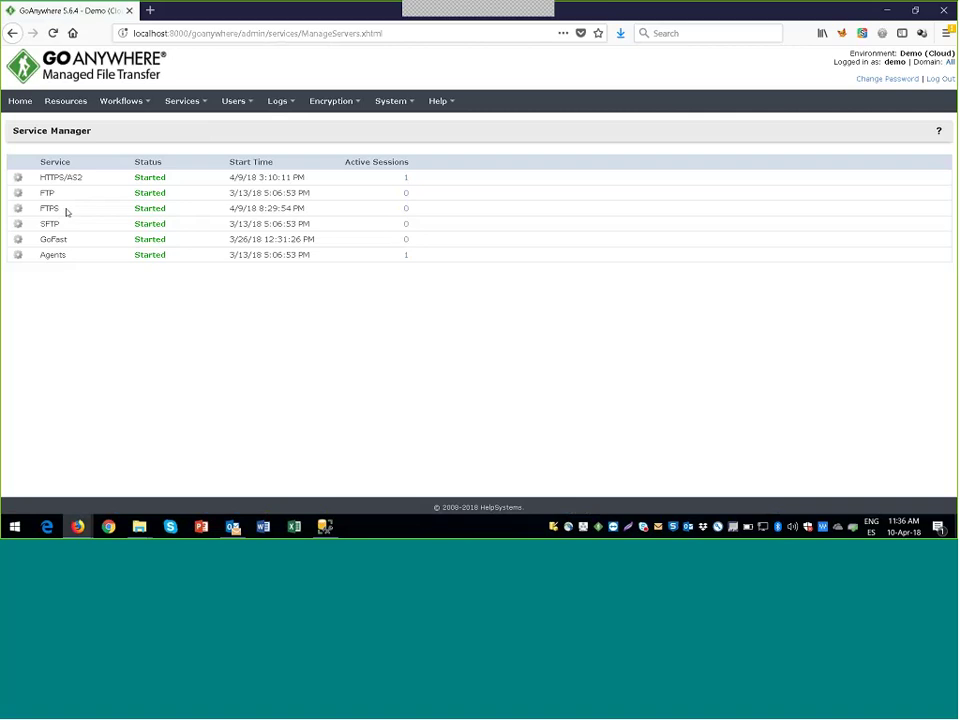
left_click_drag(64, 177, 40, 177)
double_click(58, 208)
double_click(58, 224)
Step: Edit the SFTP service configuration and go to its Listener Host Keys settings
left_click(18, 223)
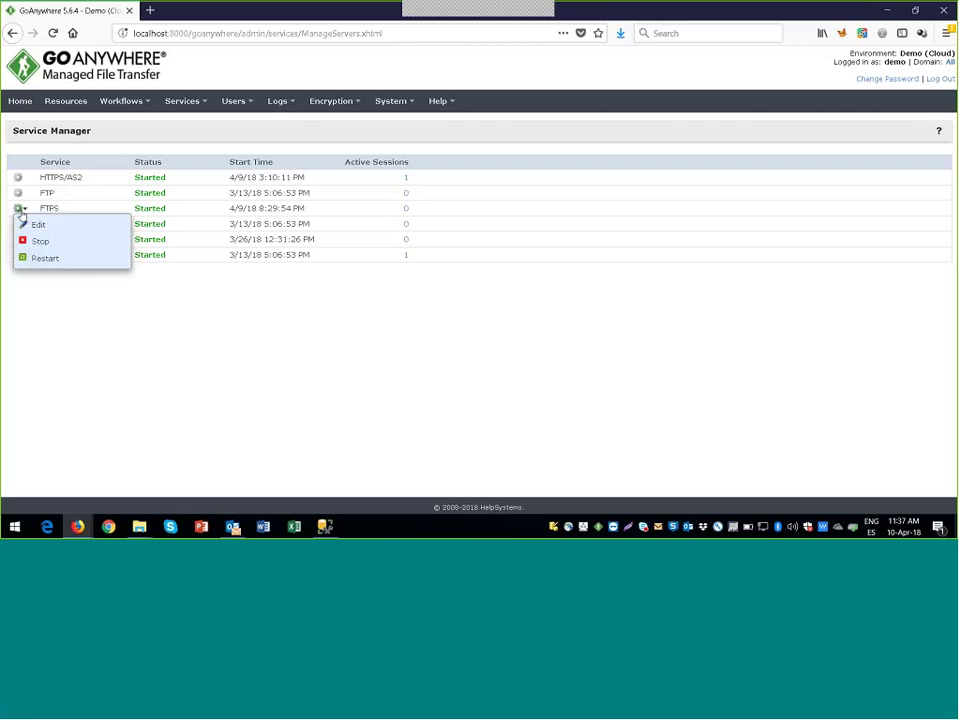
left_click(18, 223)
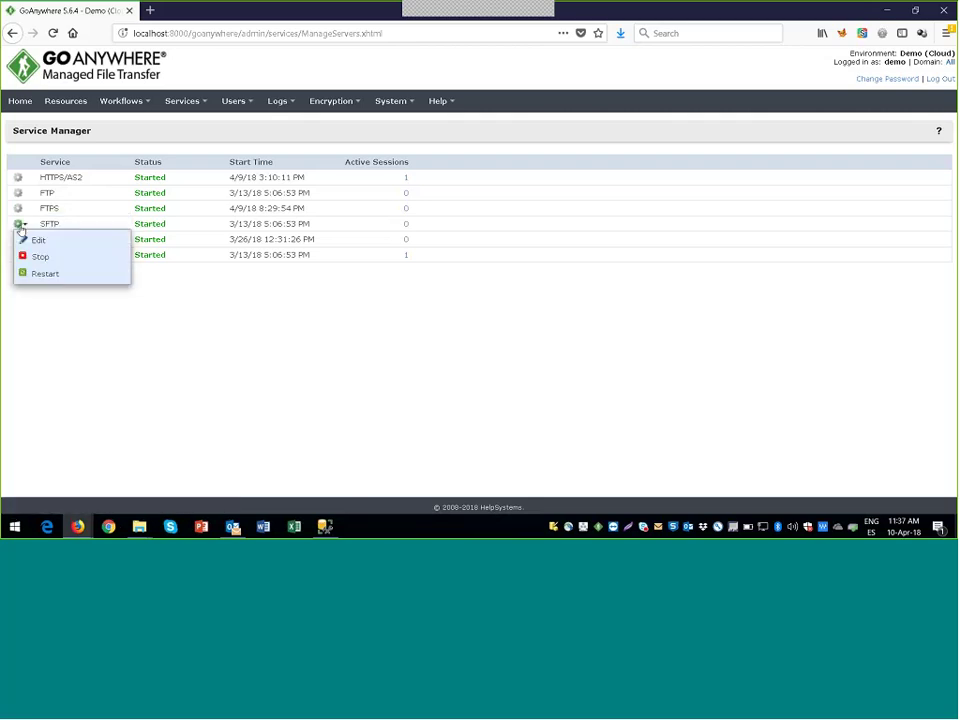
left_click(30, 237)
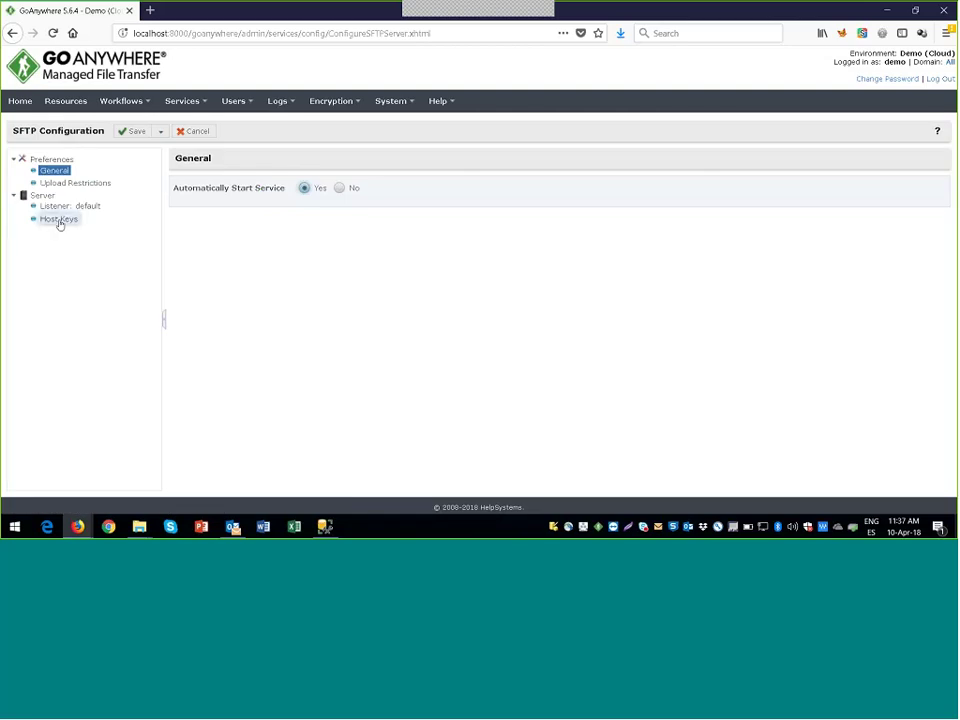
left_click(63, 207)
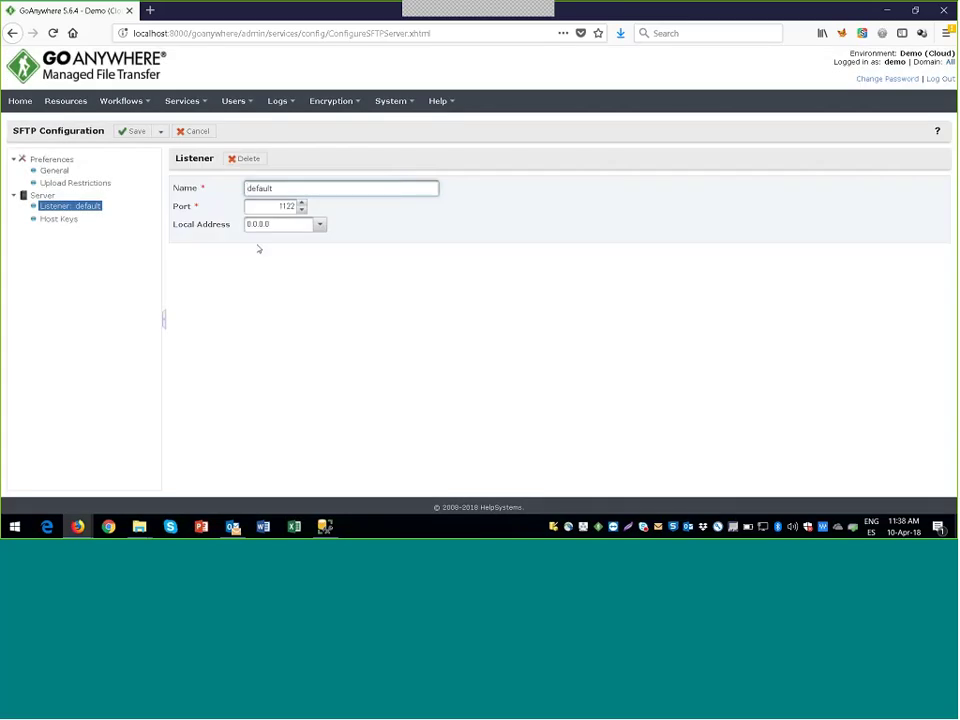
left_click(60, 219)
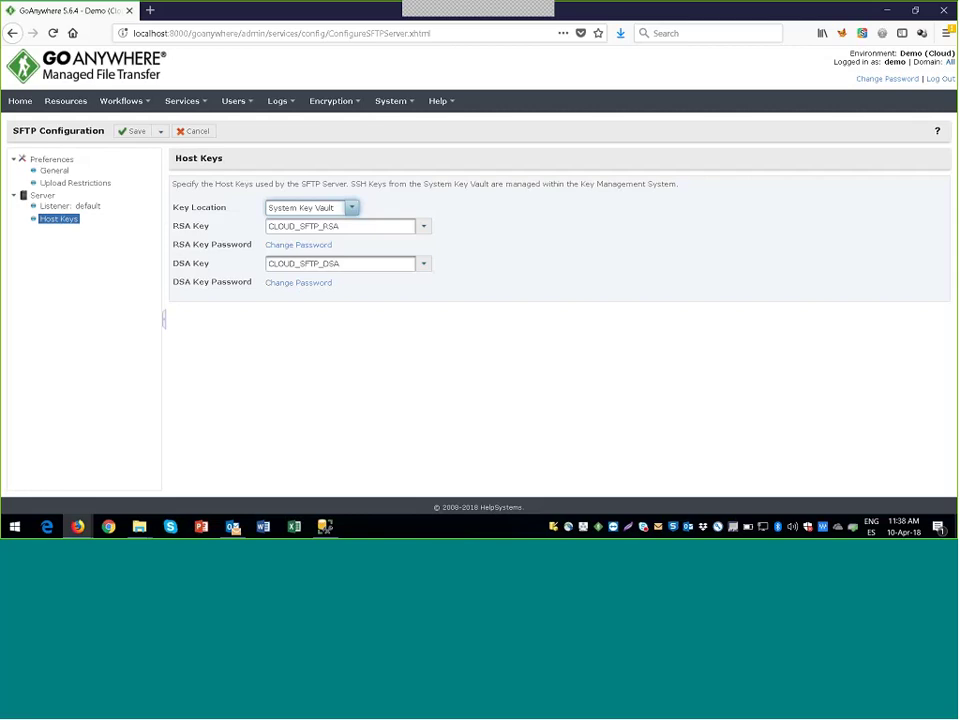
Step: Review the host key description and RSA key list, keeping CLOUD_SFTP_RSA unchanged
left_click_drag(351, 184, 383, 185)
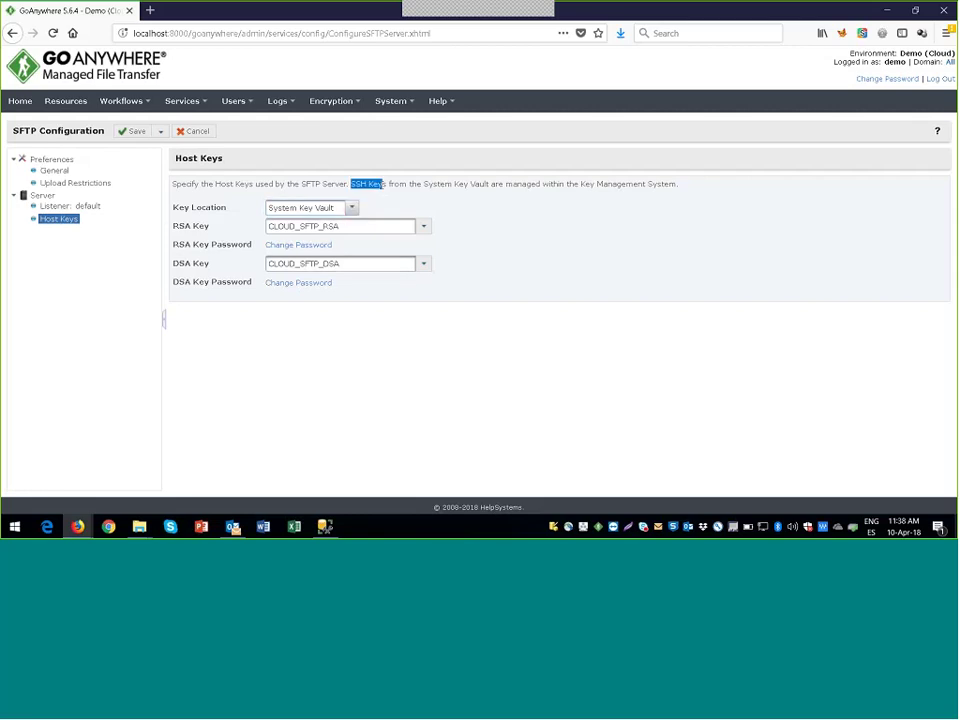
left_click(381, 185)
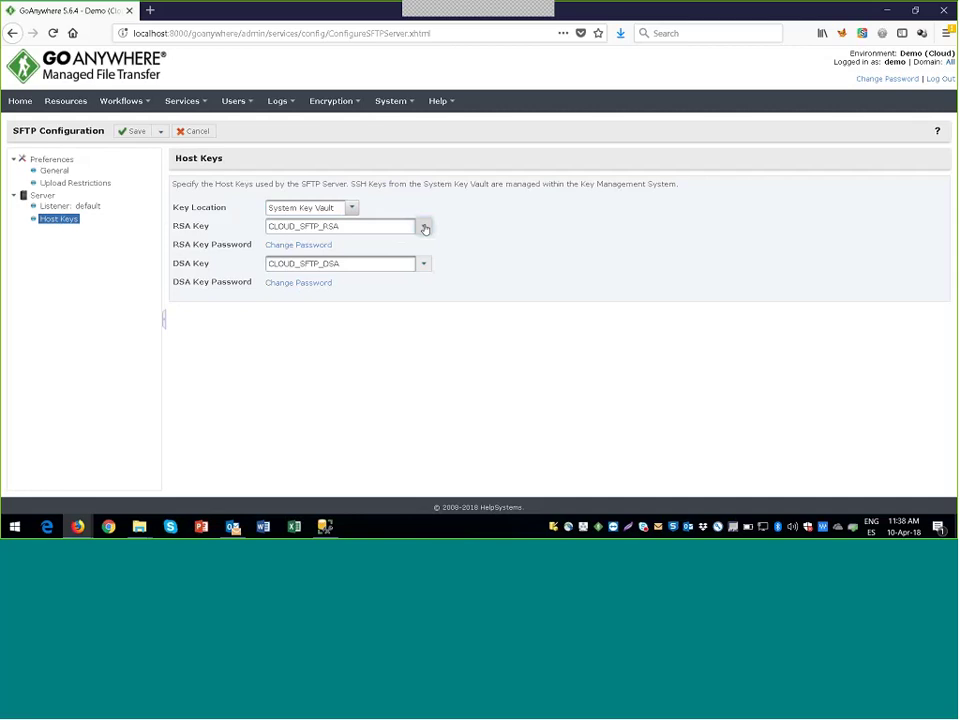
left_click(424, 228)
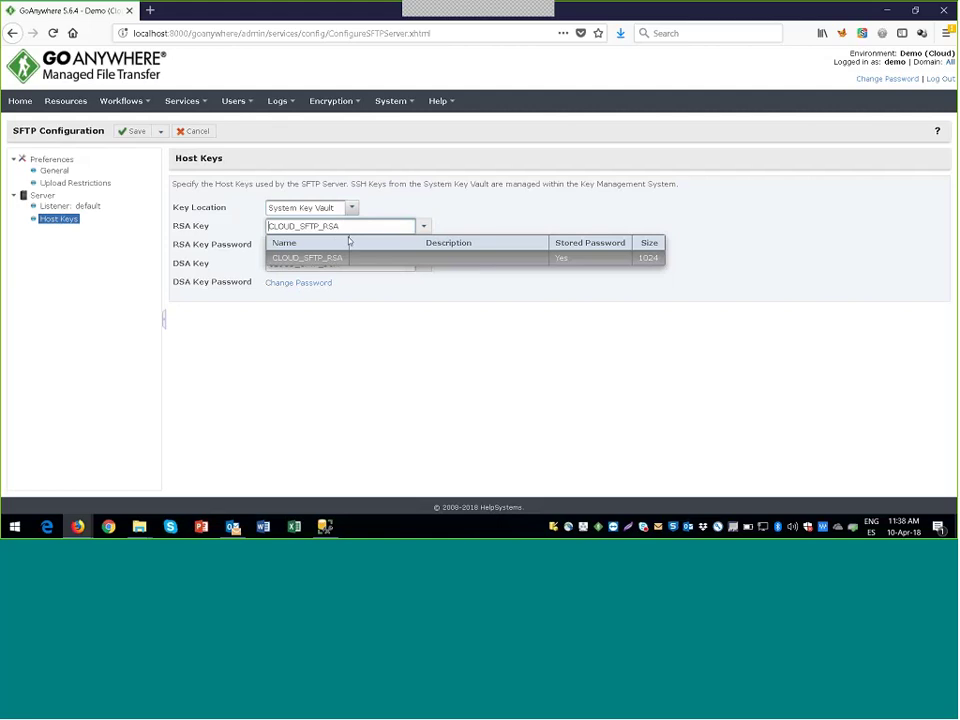
left_click(408, 206)
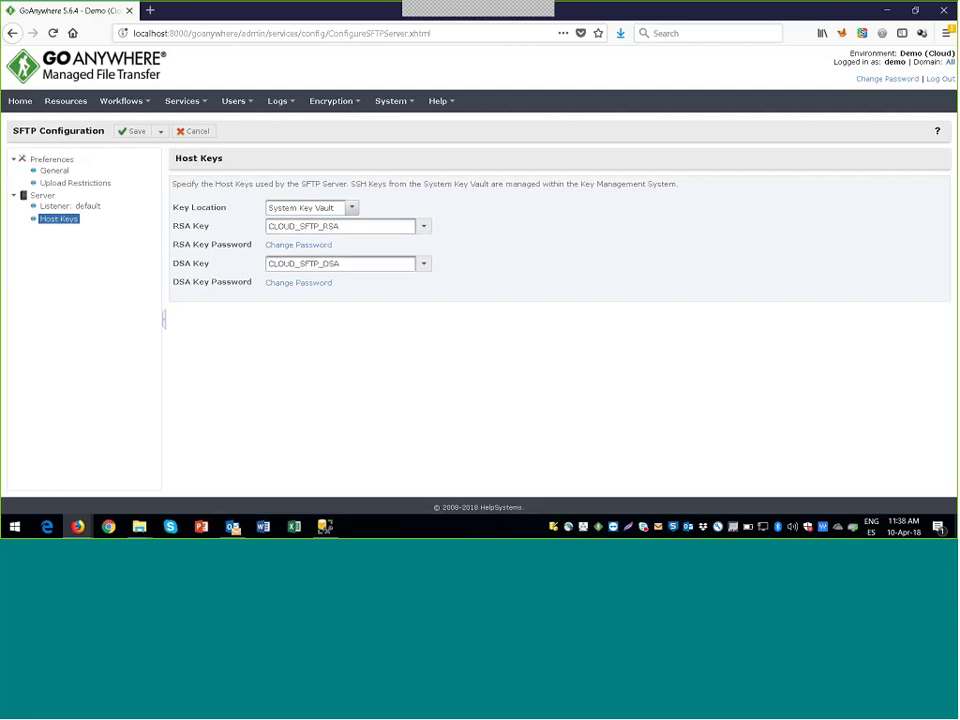
Step: Open Key Management System in a new tab and review the Certificates, SSH Keys and PGP Keys columns
left_click(332, 122)
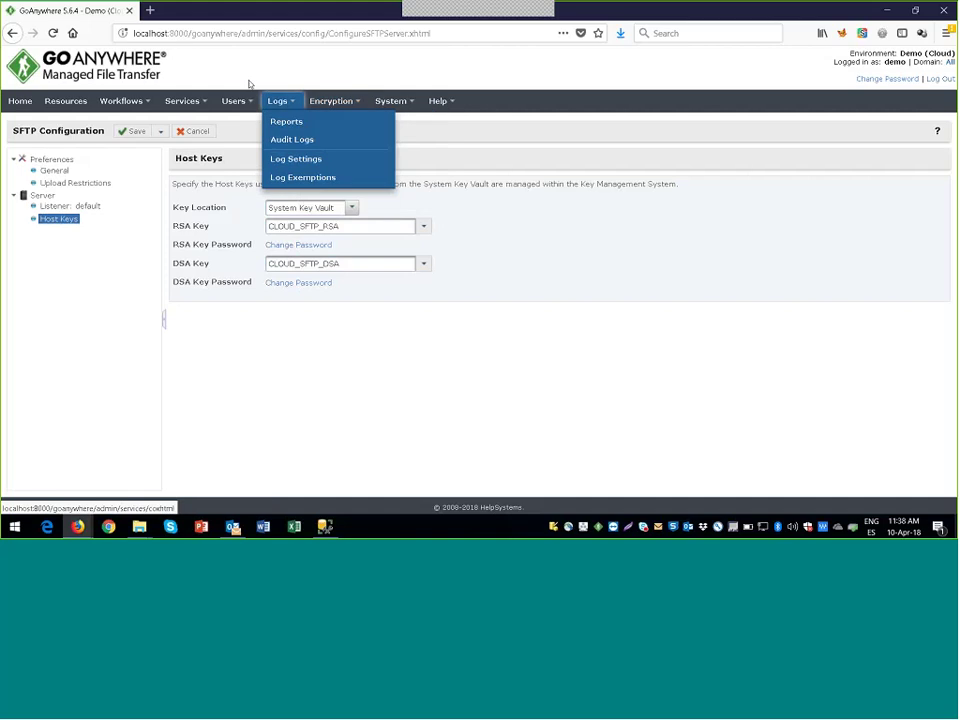
left_click(223, 17)
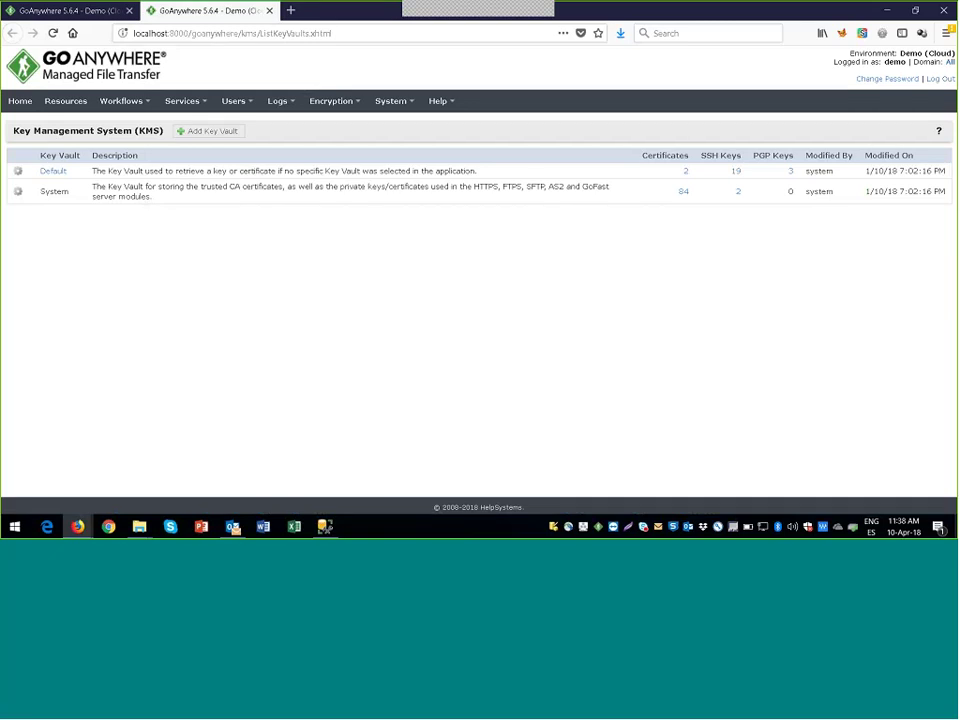
left_click_drag(701, 155, 747, 162)
left_click_drag(643, 155, 701, 164)
left_click_drag(754, 157, 771, 157)
Step: List the System vault's 84 certificates and inspect the as2 server cert actions
left_click(684, 193)
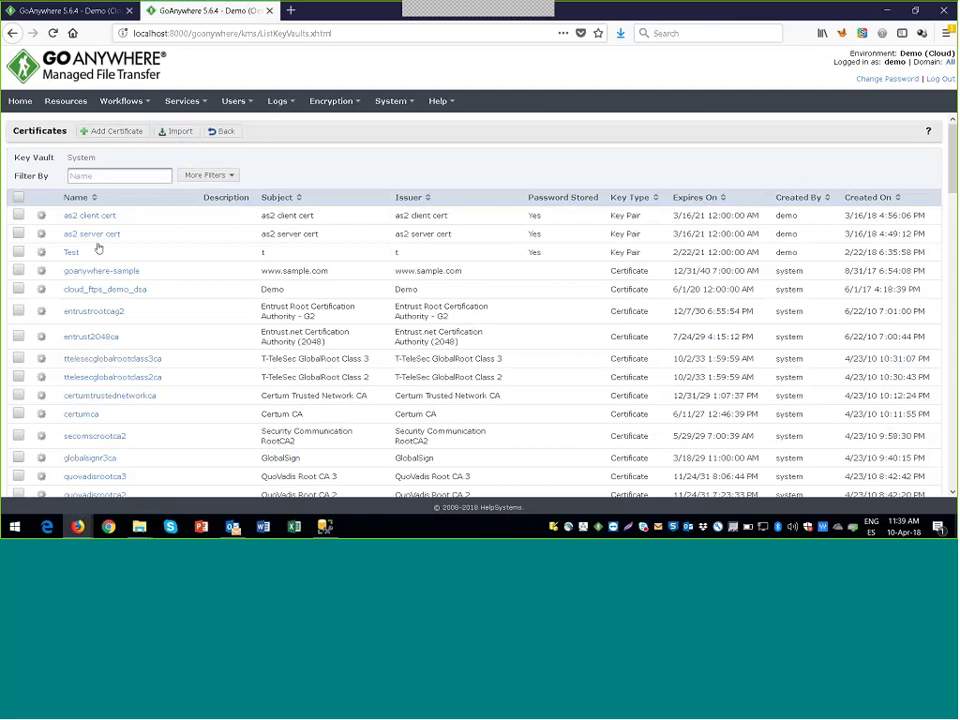
left_click(41, 233)
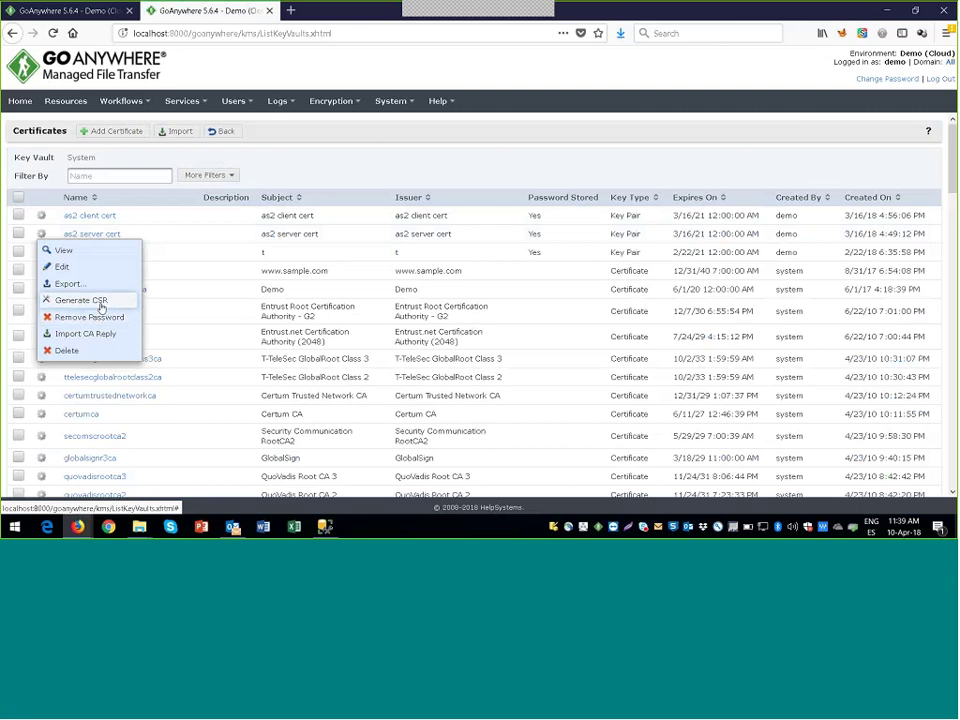
left_click(100, 301)
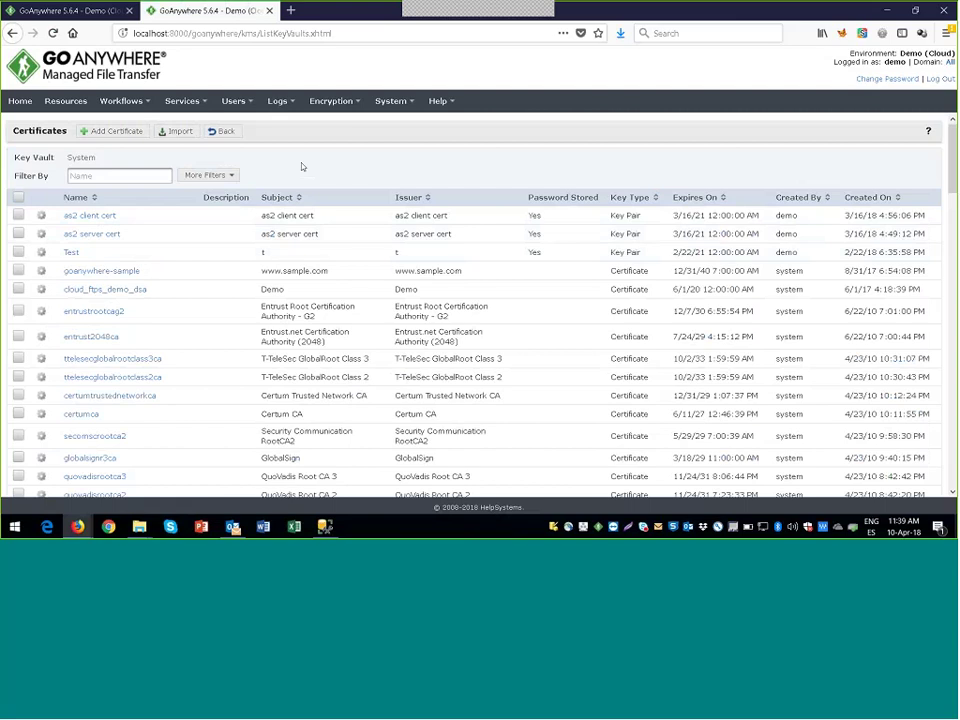
left_click(202, 107)
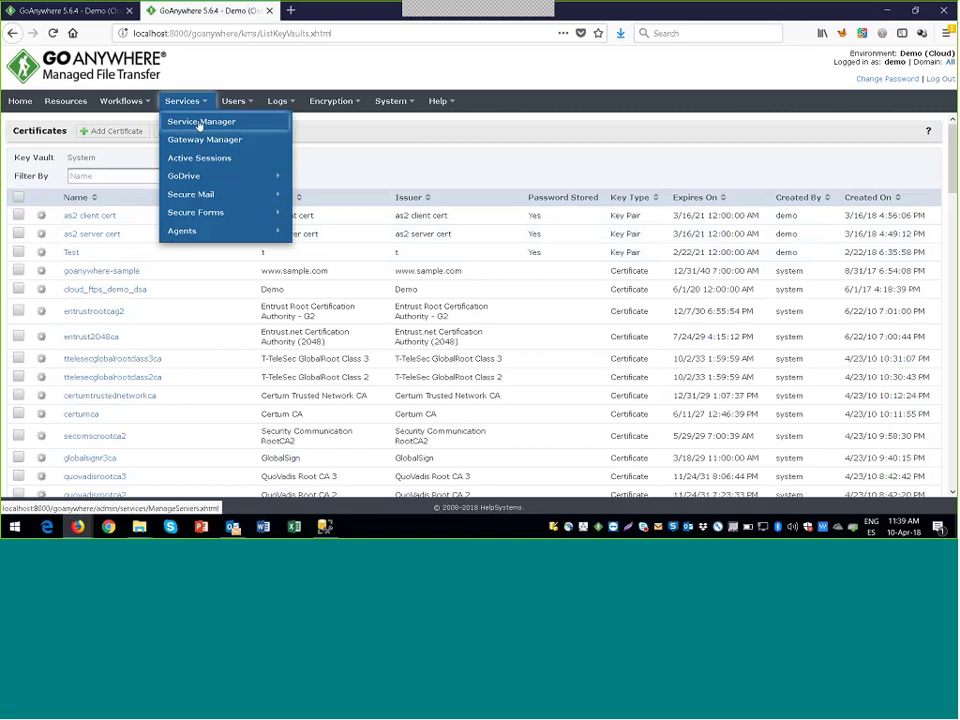
Step: Browse the FTP Servers, SSH Servers and HTTPS Servers resource lists; HTTPS has no resources
left_click(87, 109)
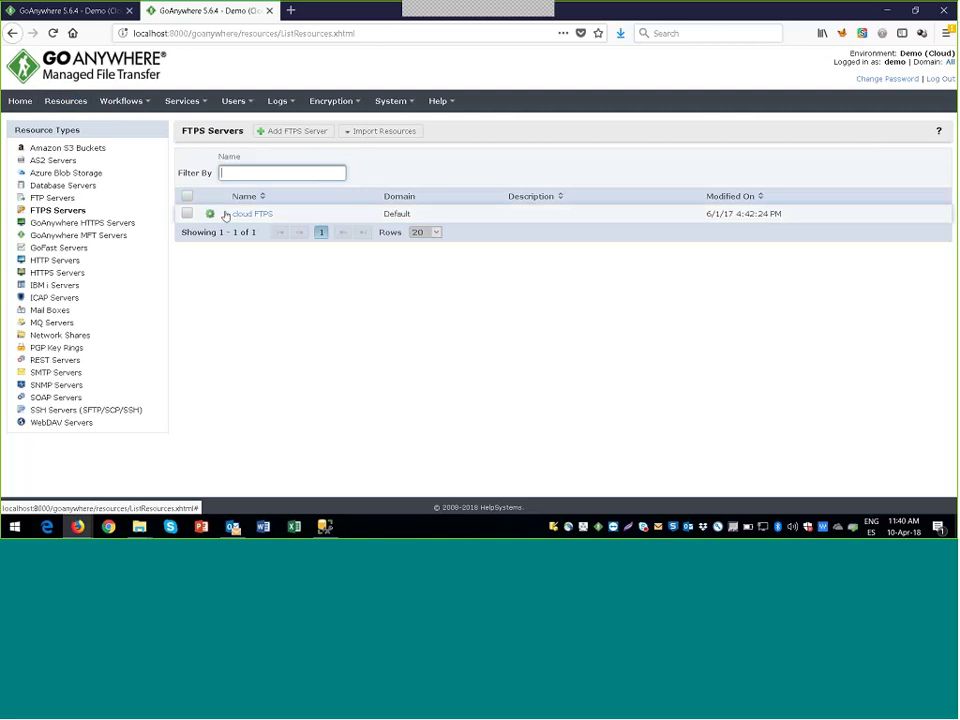
left_click(65, 200)
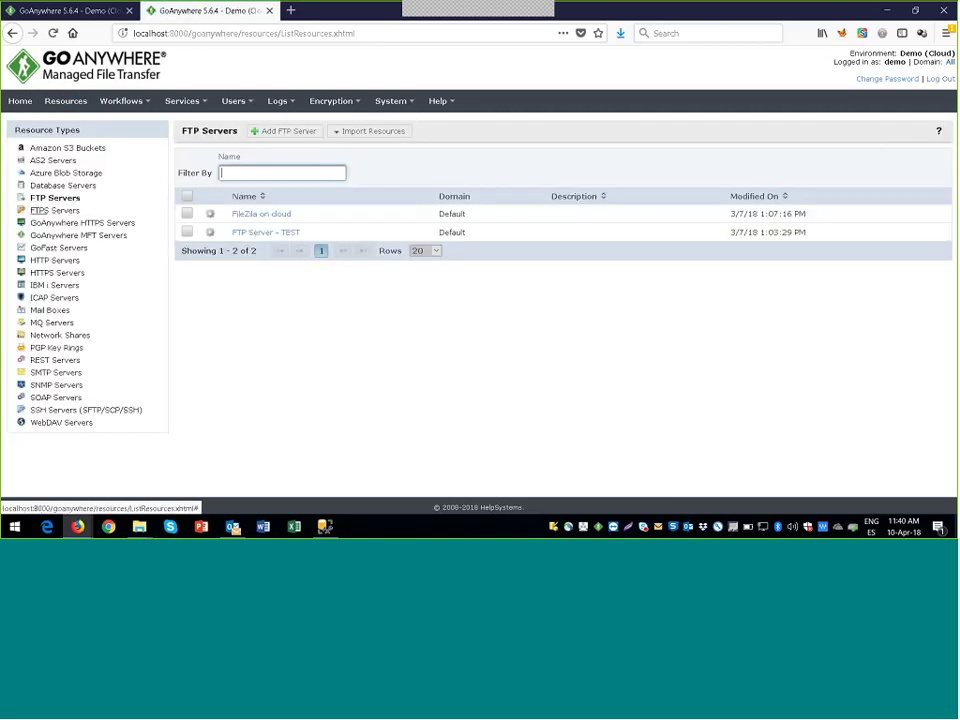
left_click(67, 408)
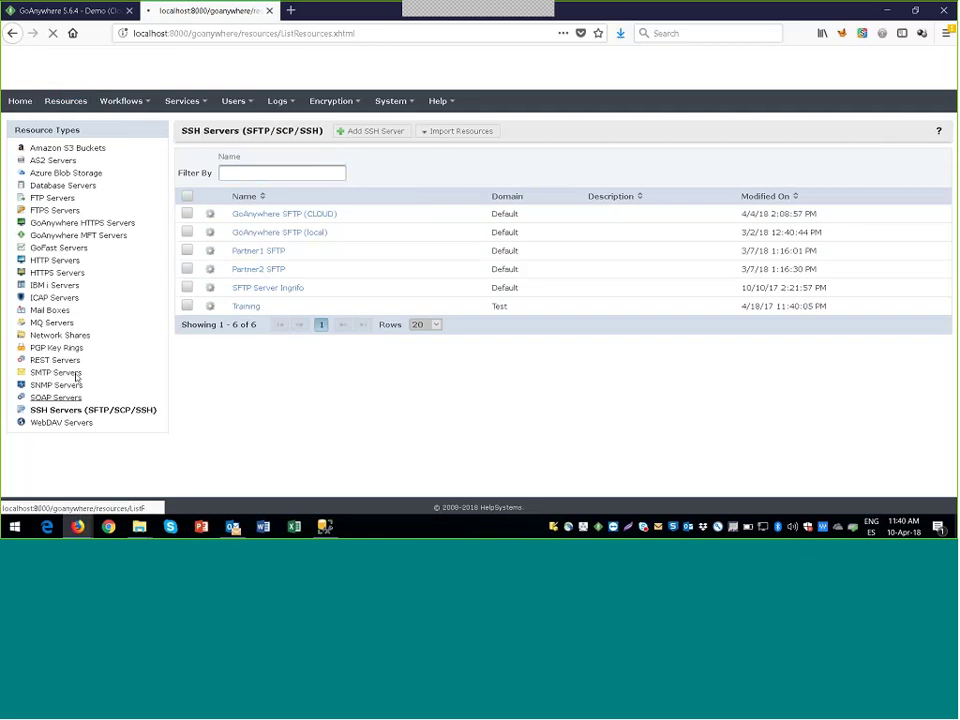
left_click(63, 276)
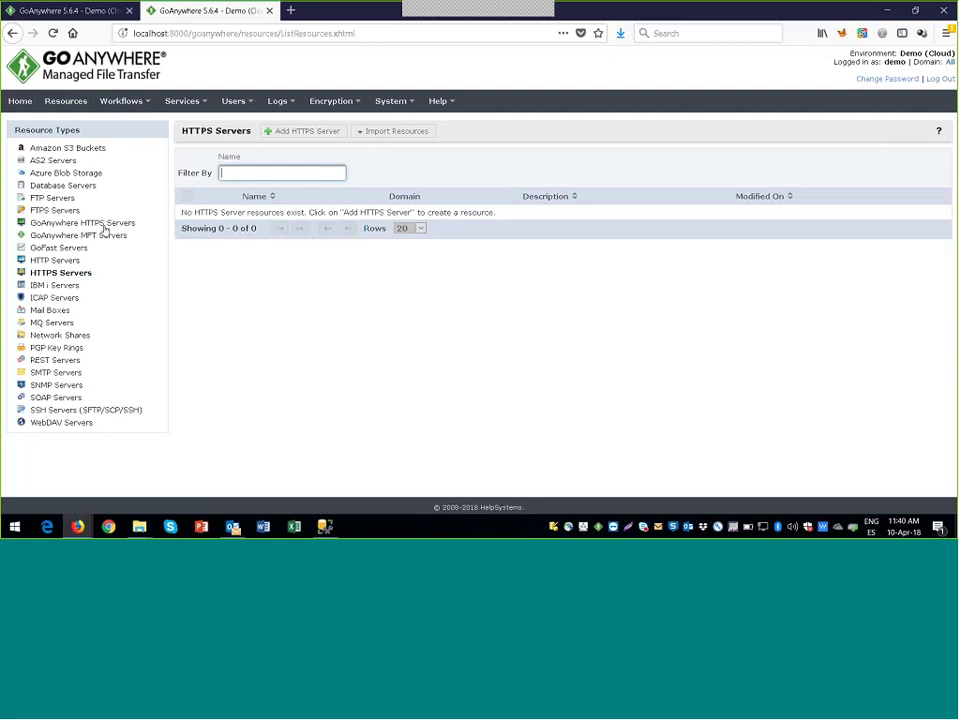
left_click(121, 101)
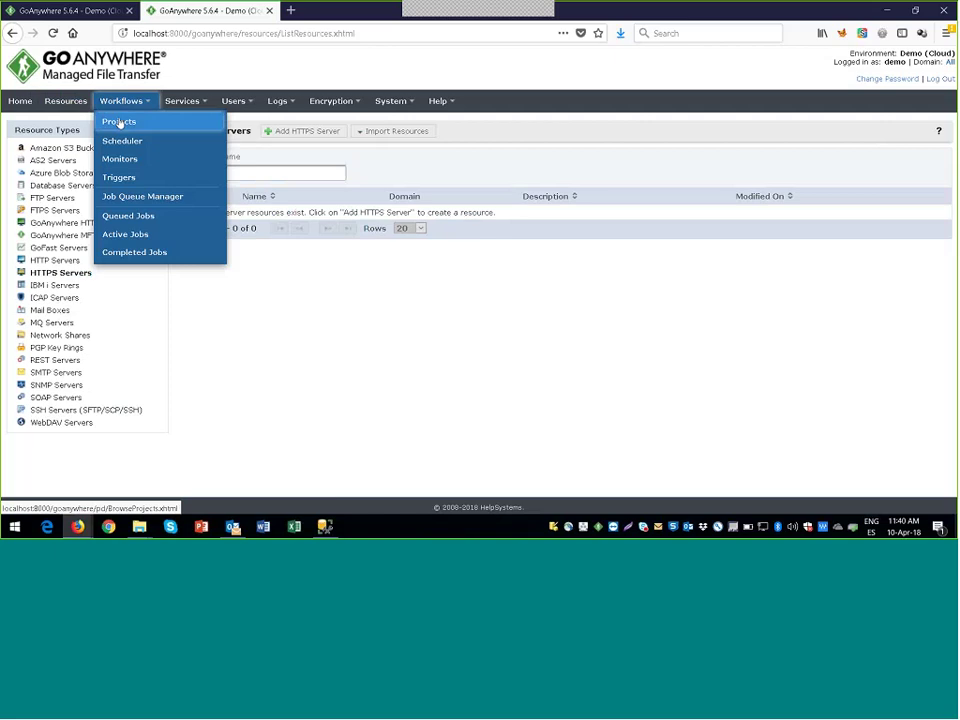
Step: Open the 'Copiar archivo en FTP y Archivar' project from the Workflows project list
left_click(119, 122)
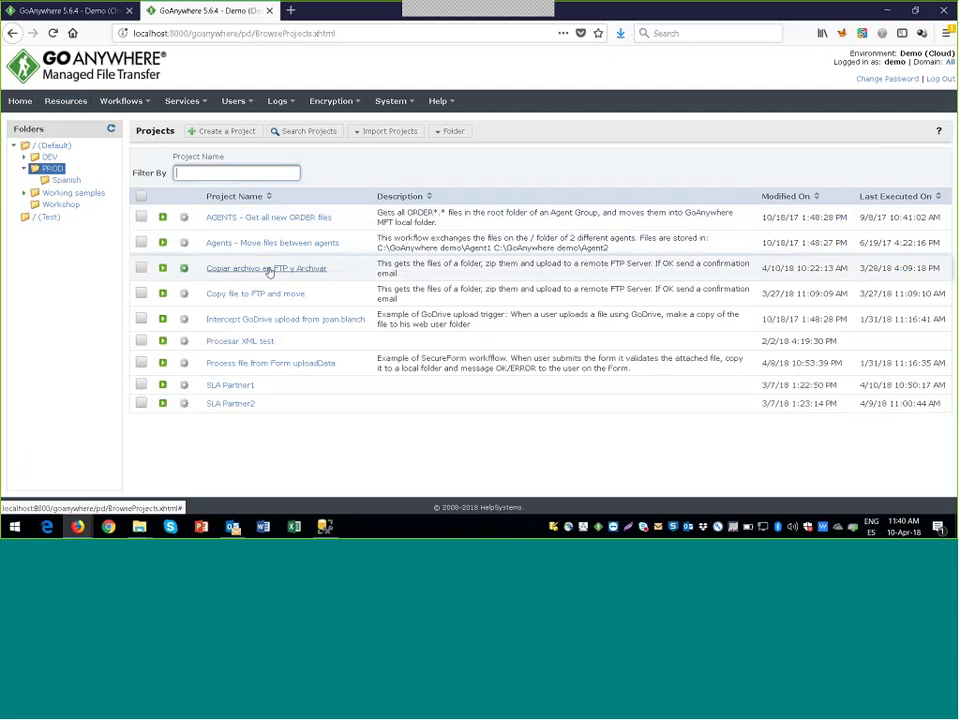
left_click(269, 269)
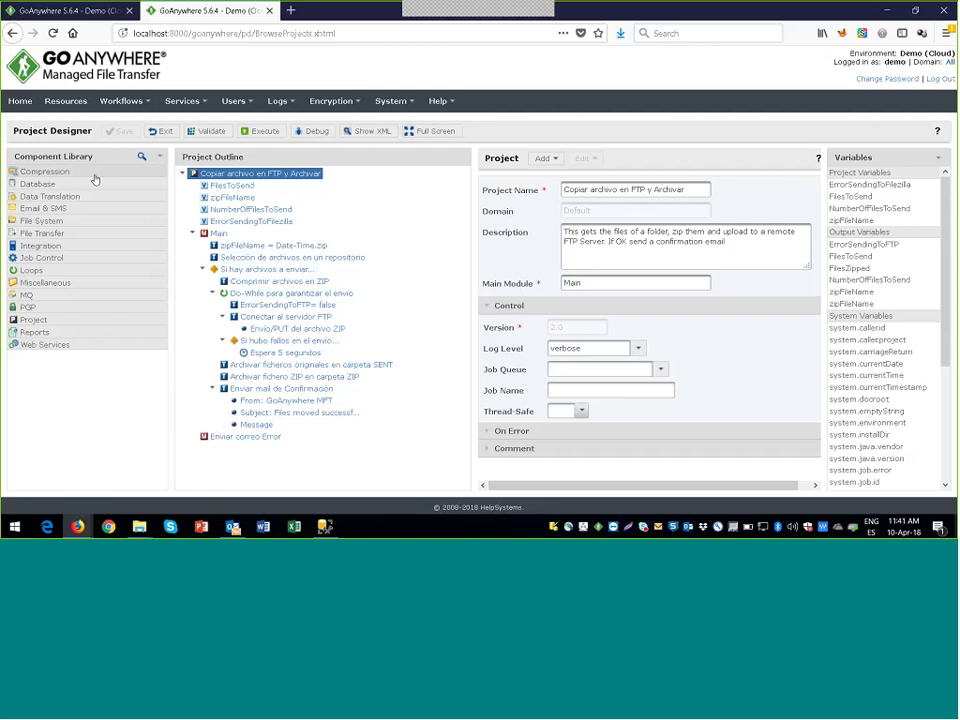
Step: Add an FTPS task from File Transfer components to the top of Main and view its settings
left_click(70, 173)
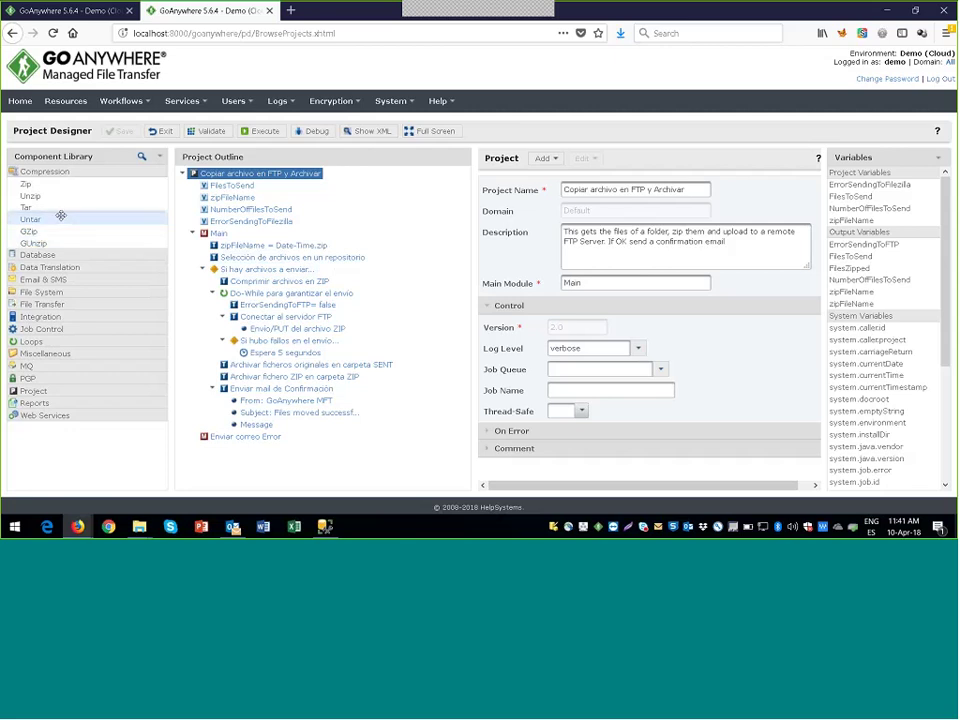
left_click(47, 175)
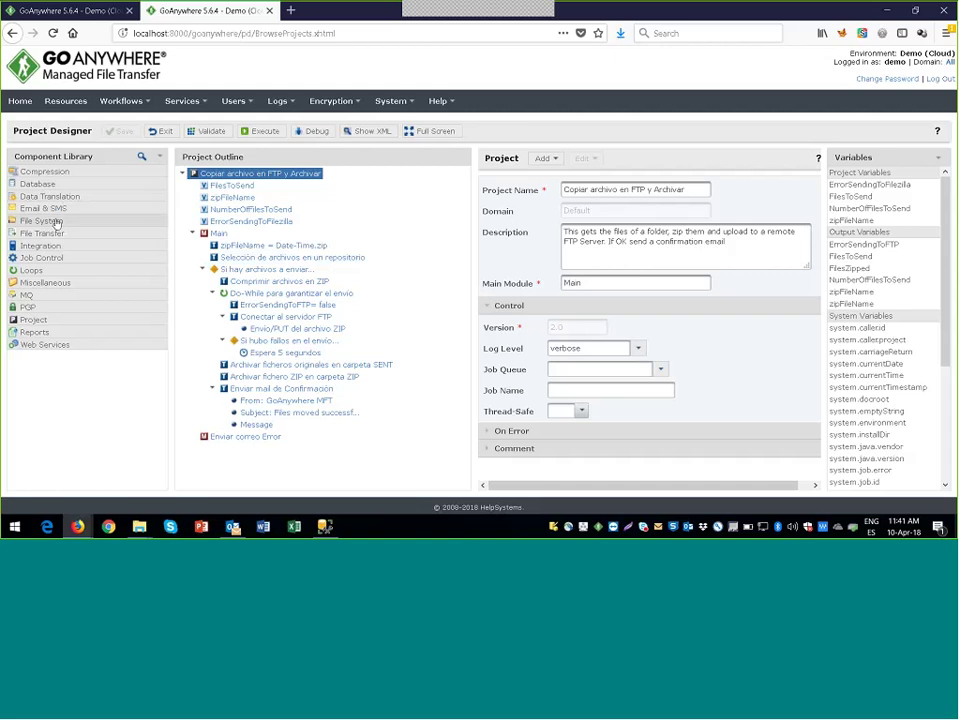
left_click(50, 221)
left_click(50, 221)
left_click(42, 233)
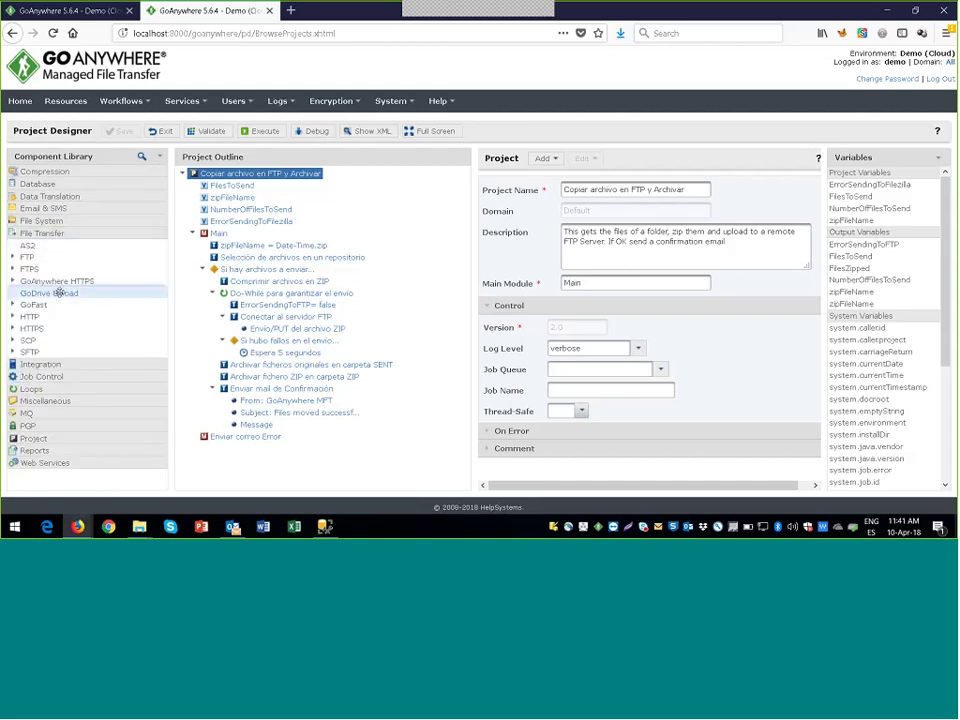
left_click_drag(30, 352, 223, 247)
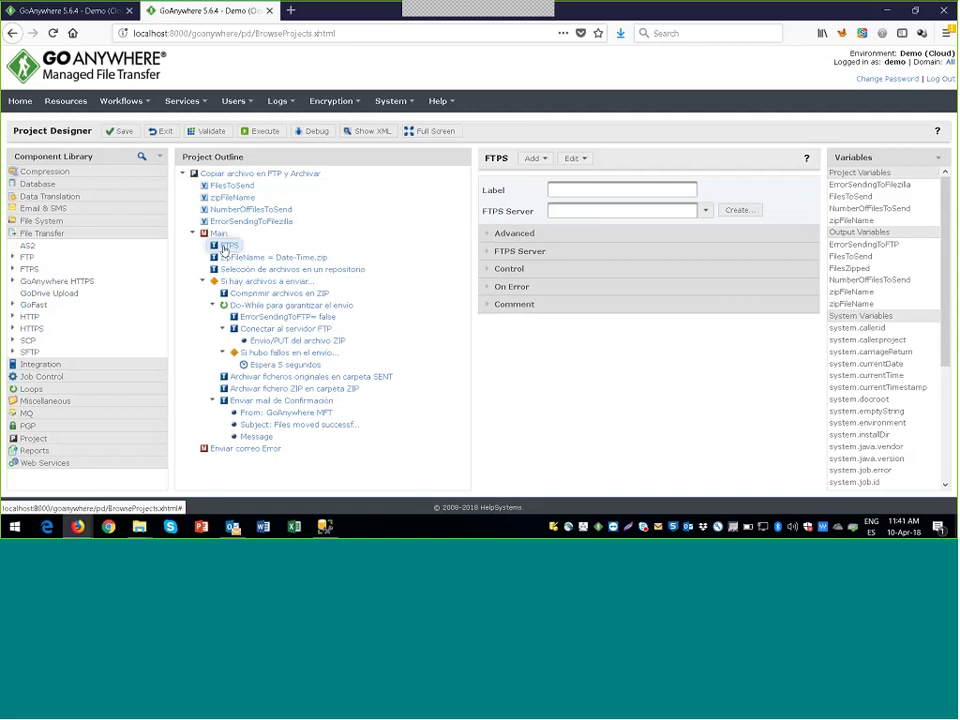
left_click(224, 248)
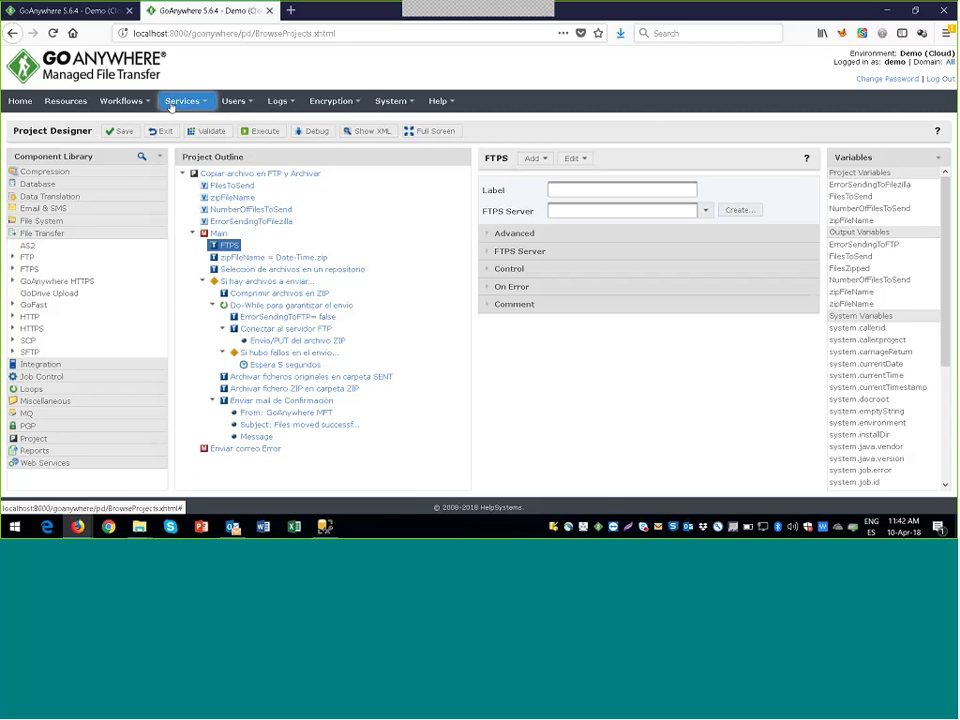
Step: Go to Services > Agents > Agent Manager, which raises a save-project prompt
left_click(171, 107)
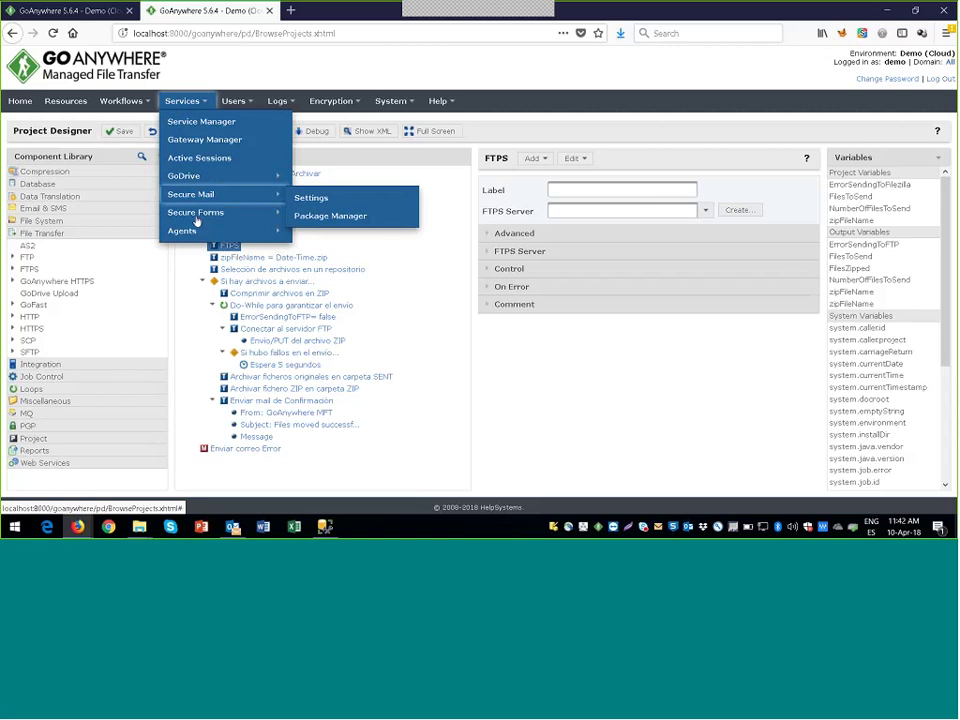
mouse_move(193, 233)
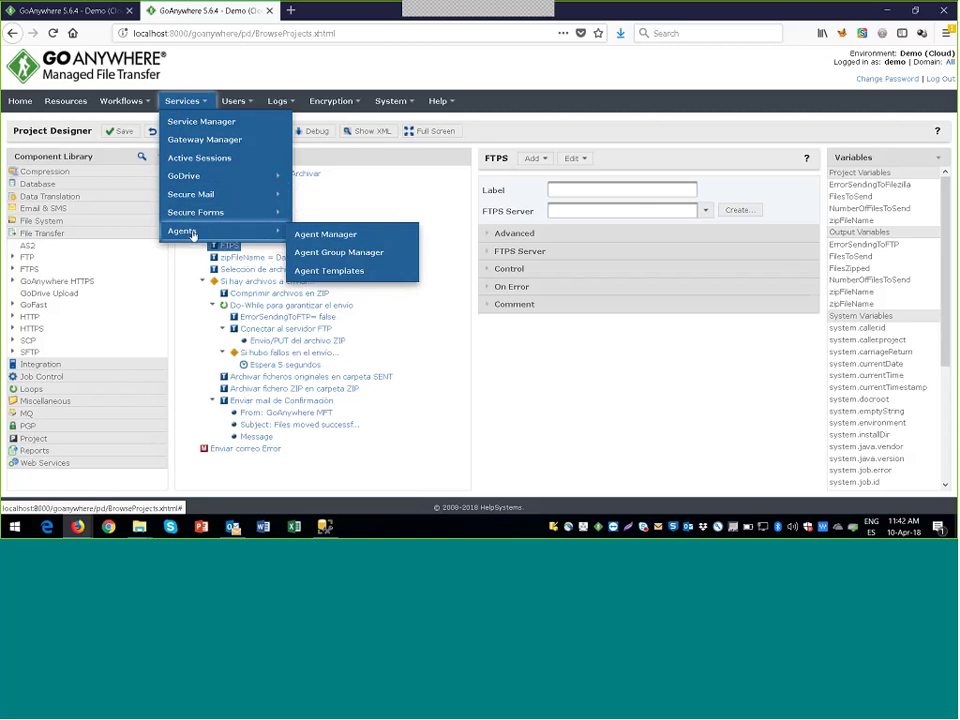
left_click(317, 236)
Step: Discard the project changes and open the EDUSESERAS agent's console
left_click(527, 309)
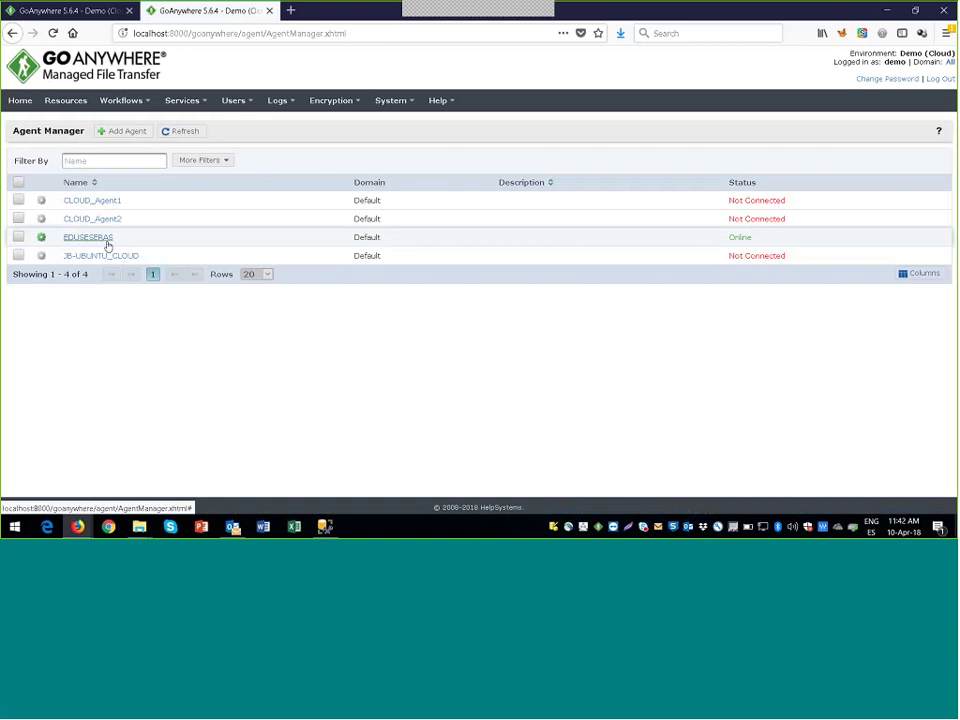
left_click(98, 238)
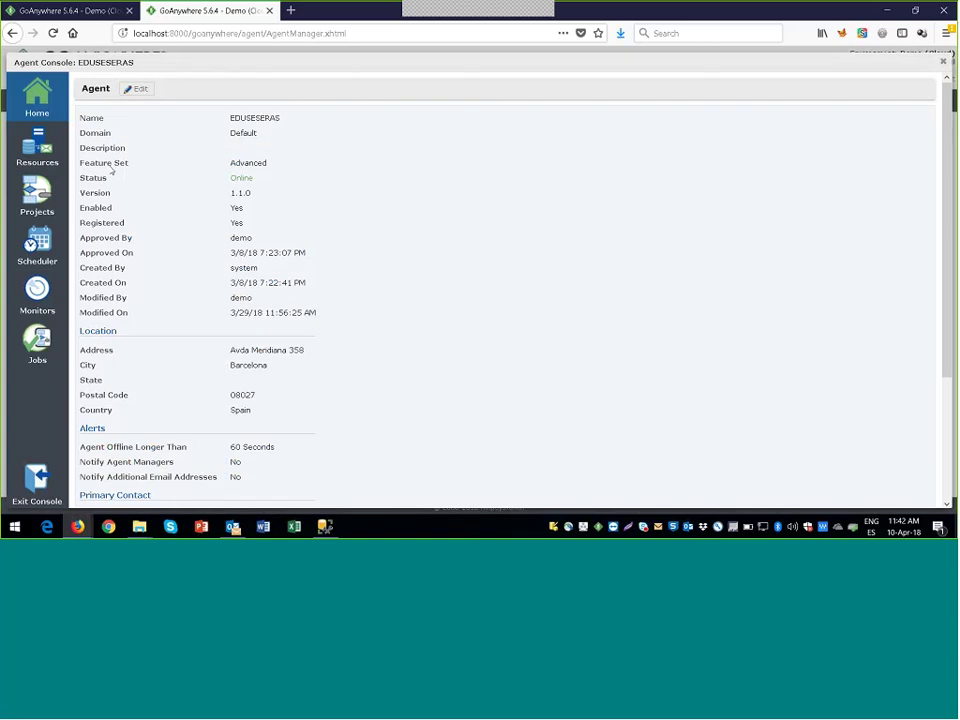
Step: View the agent's projects, open Enviar Ficheros EOD, then exit back to the projects list
left_click(37, 196)
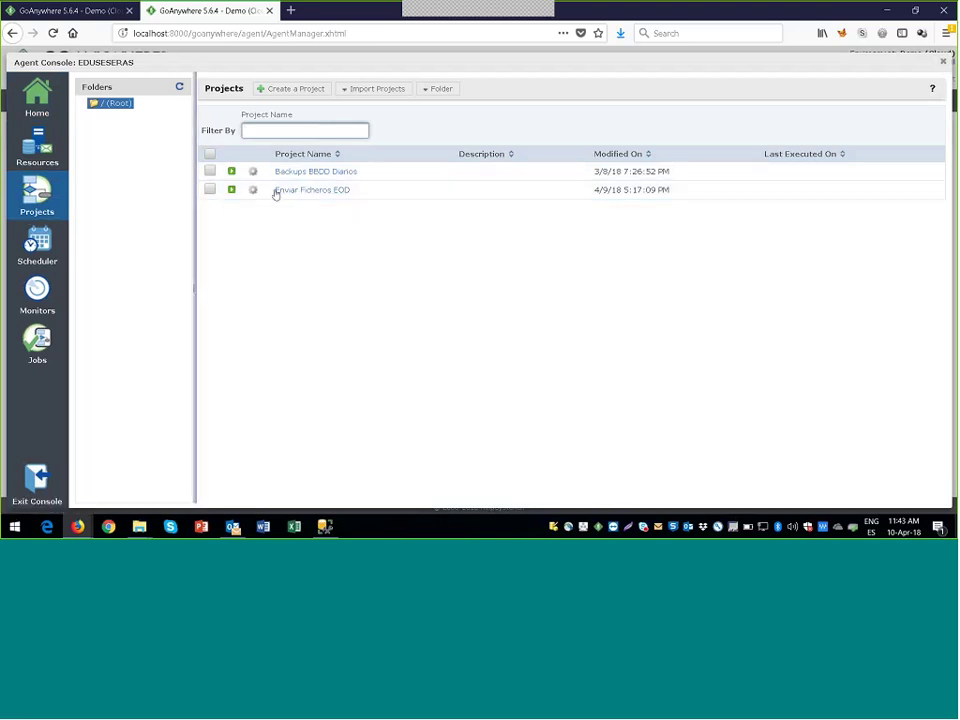
left_click(298, 190)
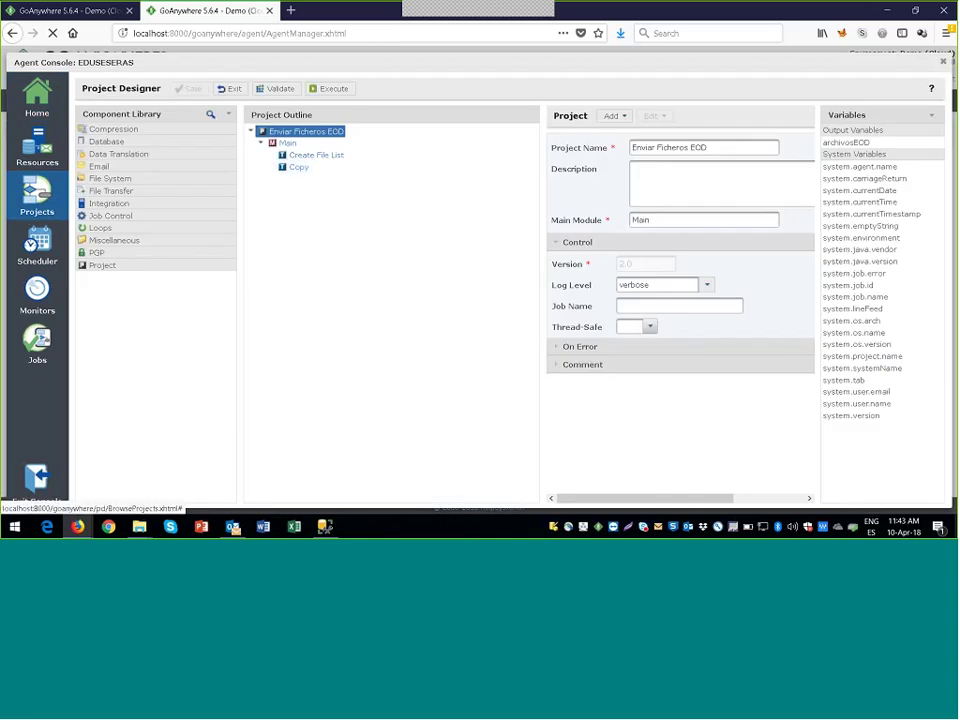
double_click(100, 88)
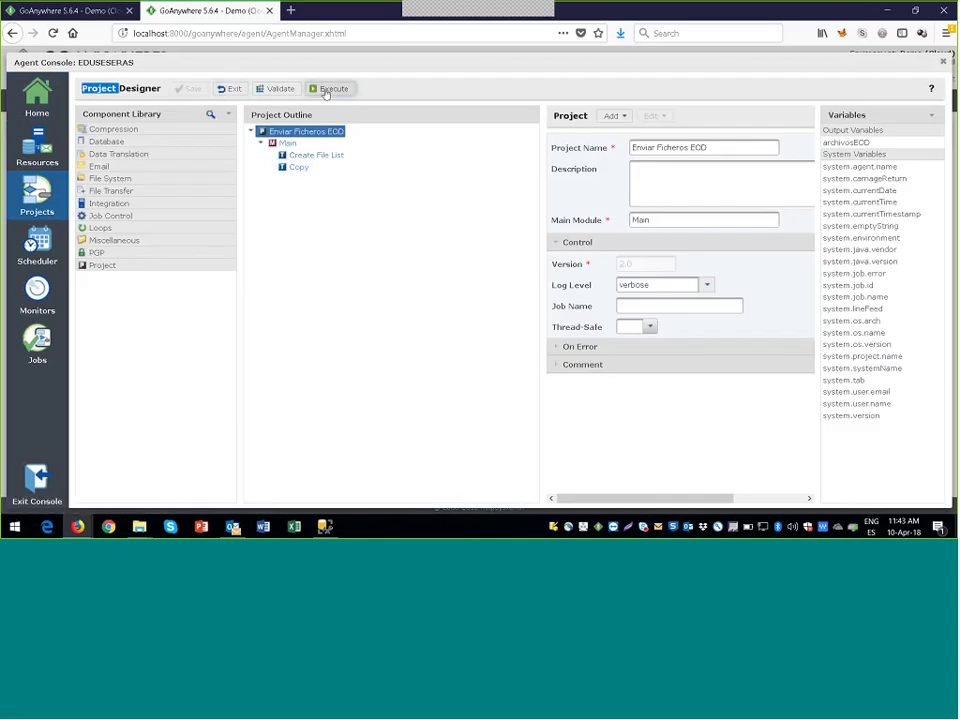
left_click(226, 89)
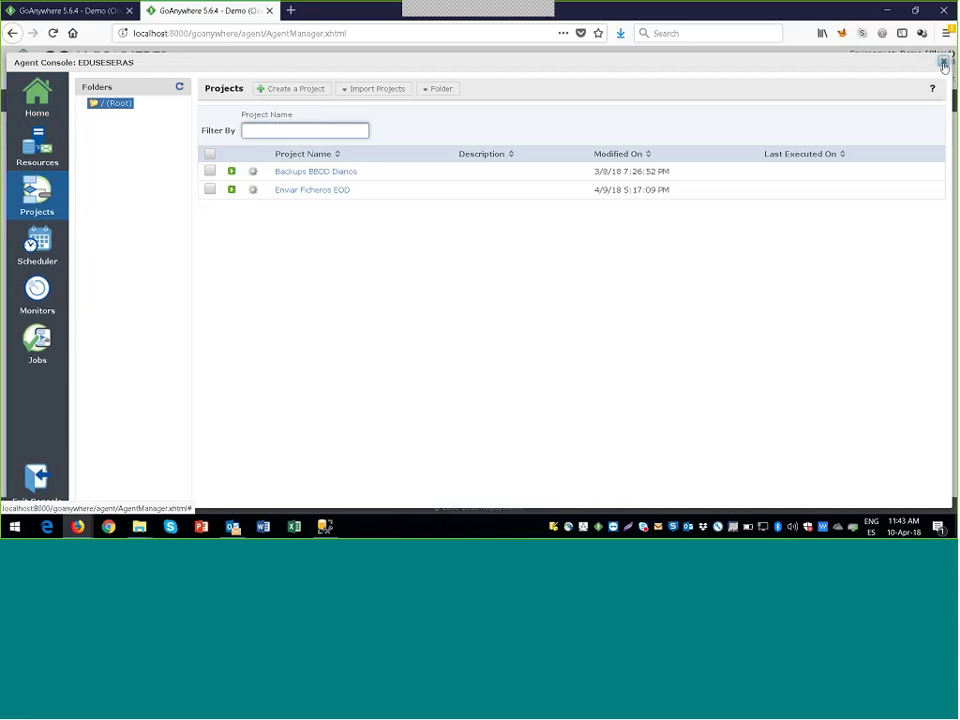
Step: Close the Agent Console and switch to the second Firefox window with the GDPR consent form
left_click(943, 63)
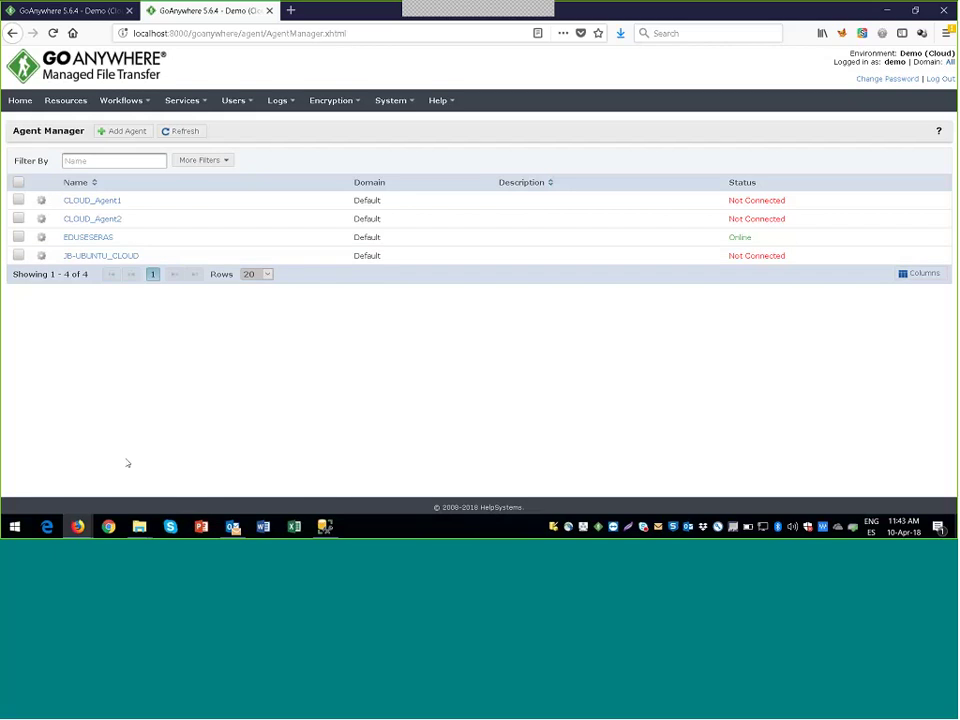
mouse_move(77, 524)
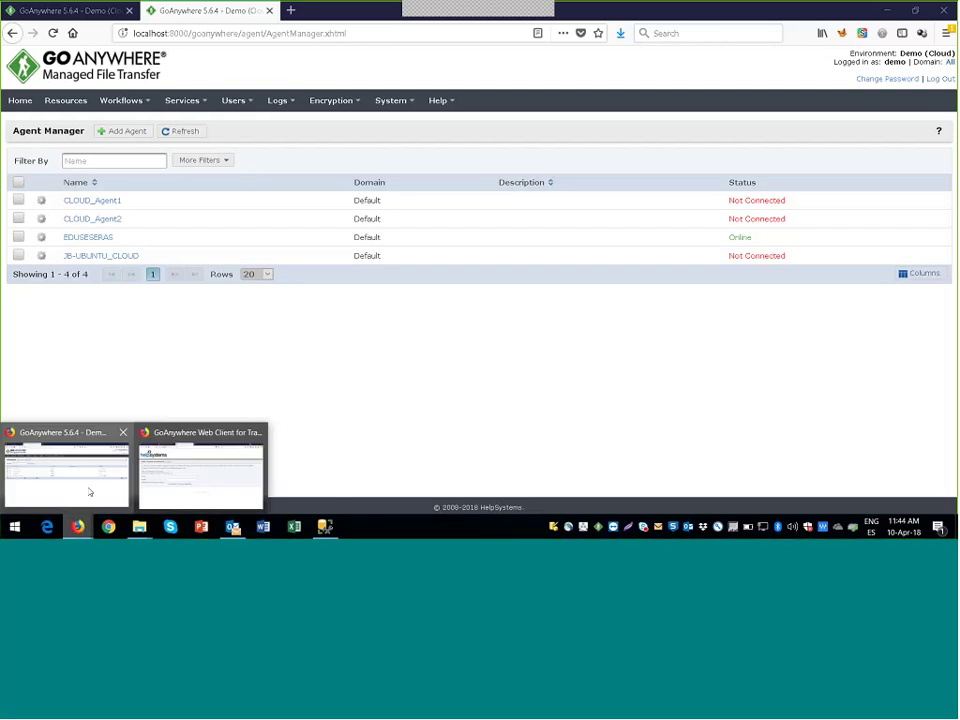
Step: Log in to the Web Client as the partner user, retrying after a failed first attempt
left_click(175, 470)
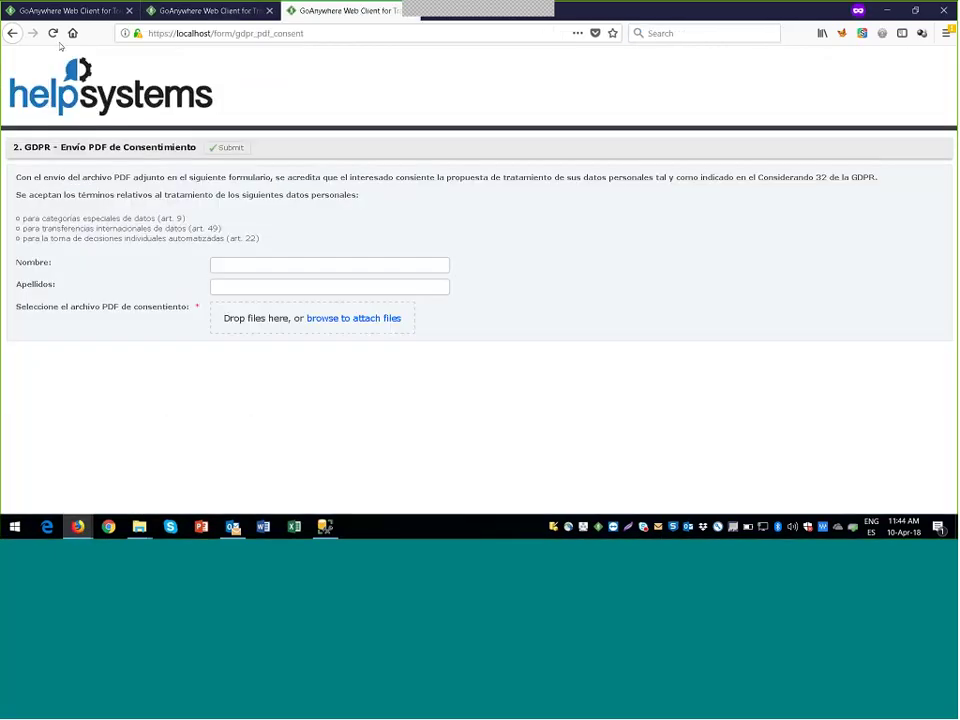
left_click(62, 10)
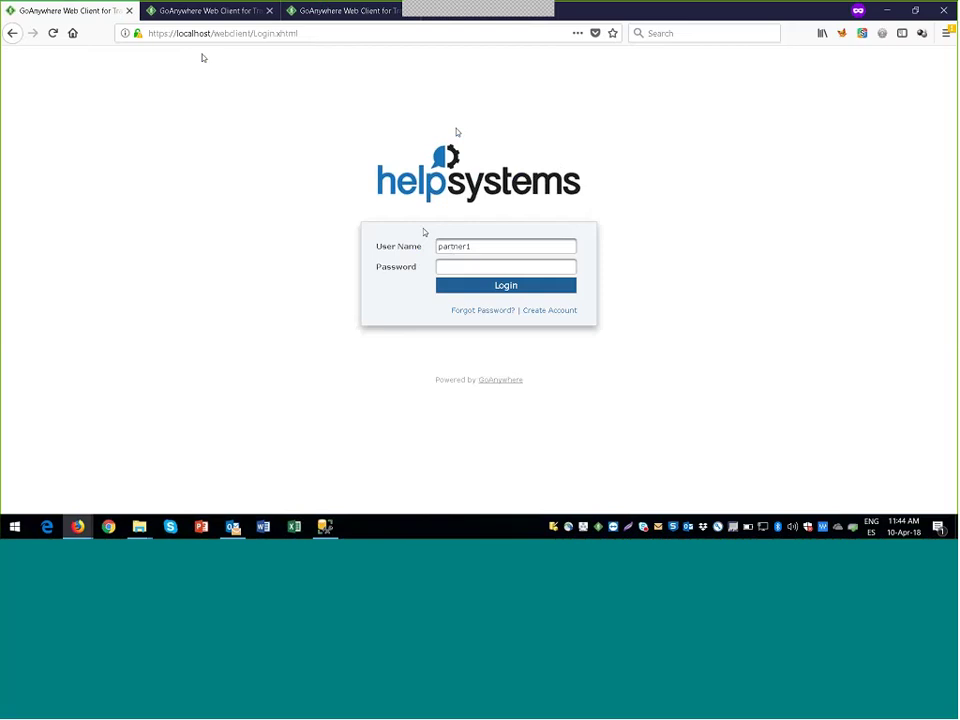
left_click(499, 264)
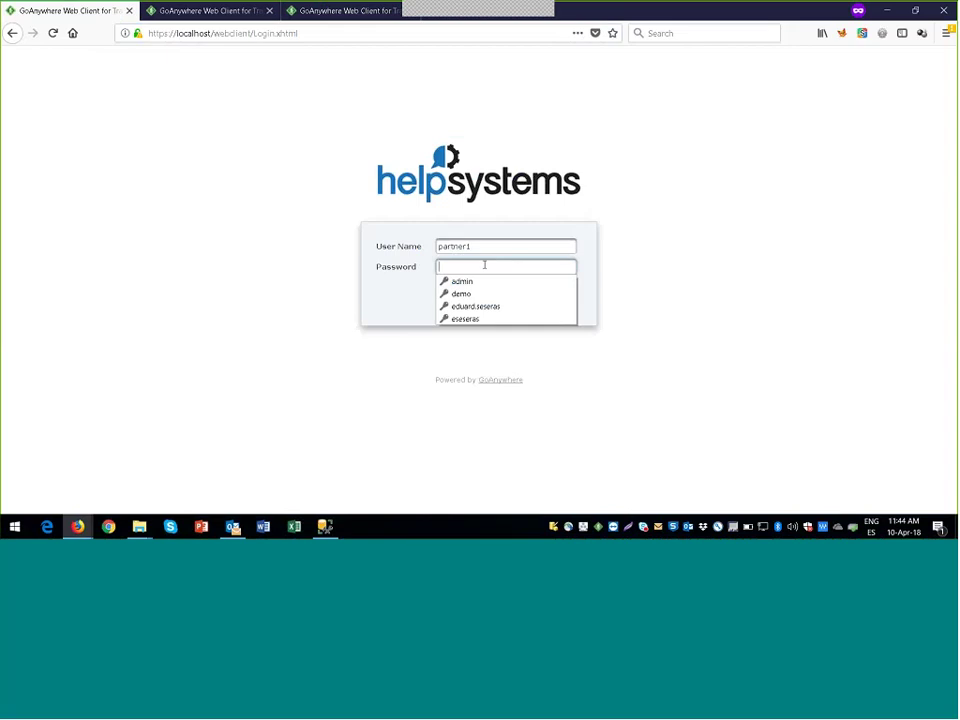
key("Escape")
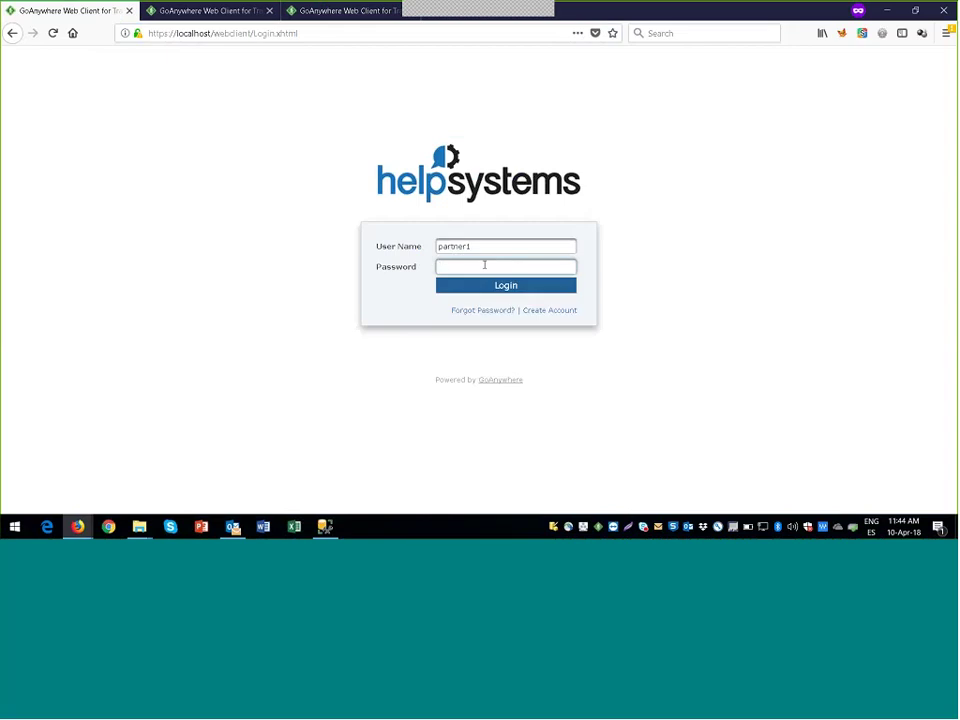
type("partner1!")
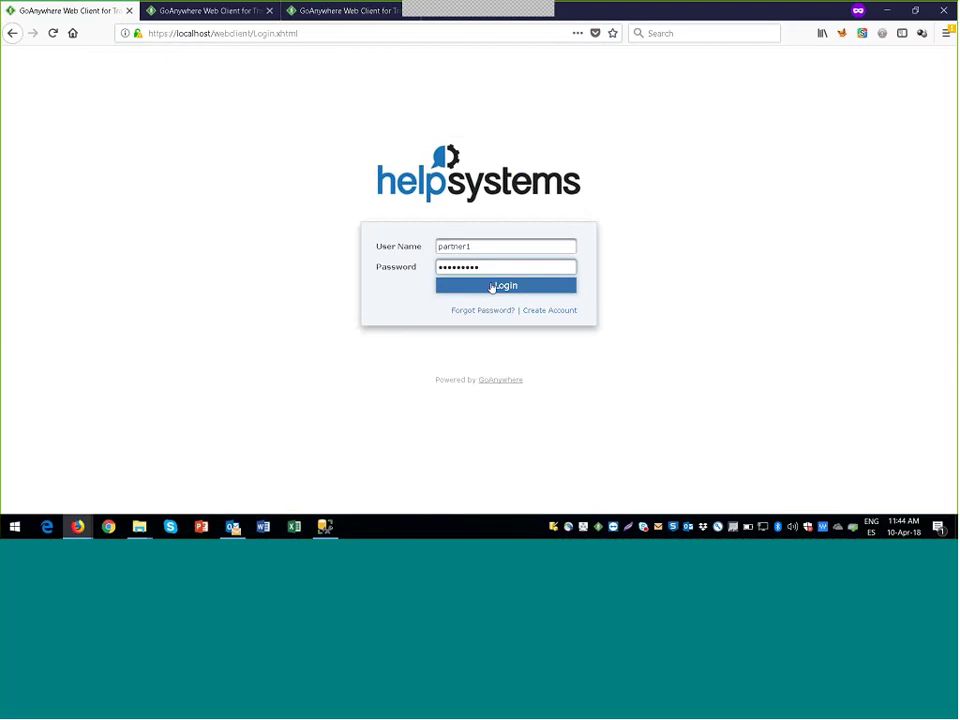
left_click(491, 287)
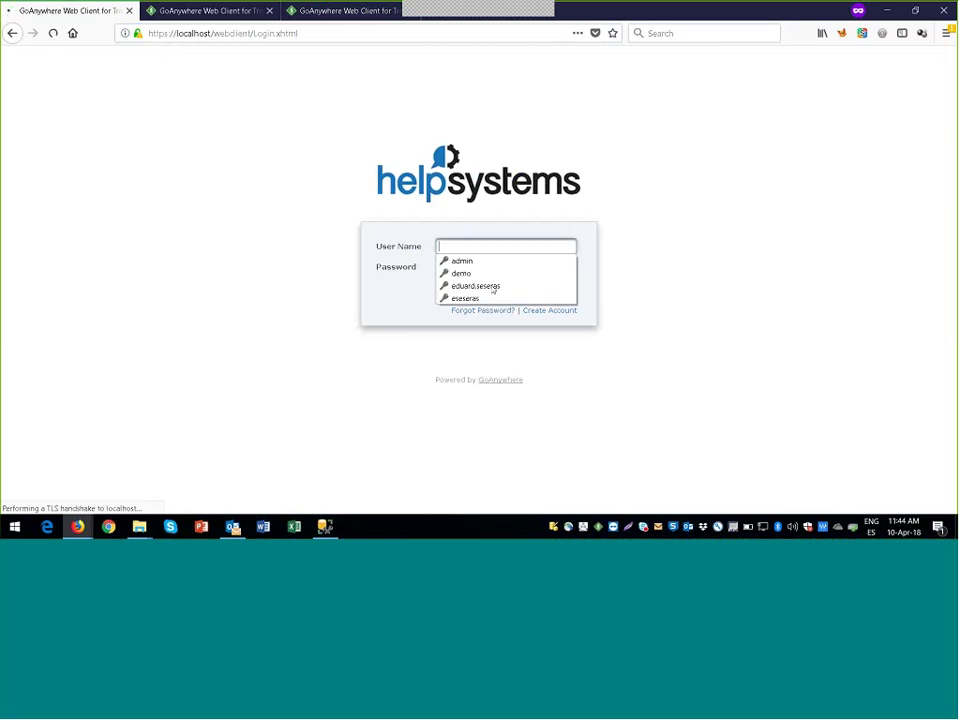
left_click(514, 246)
type("pa")
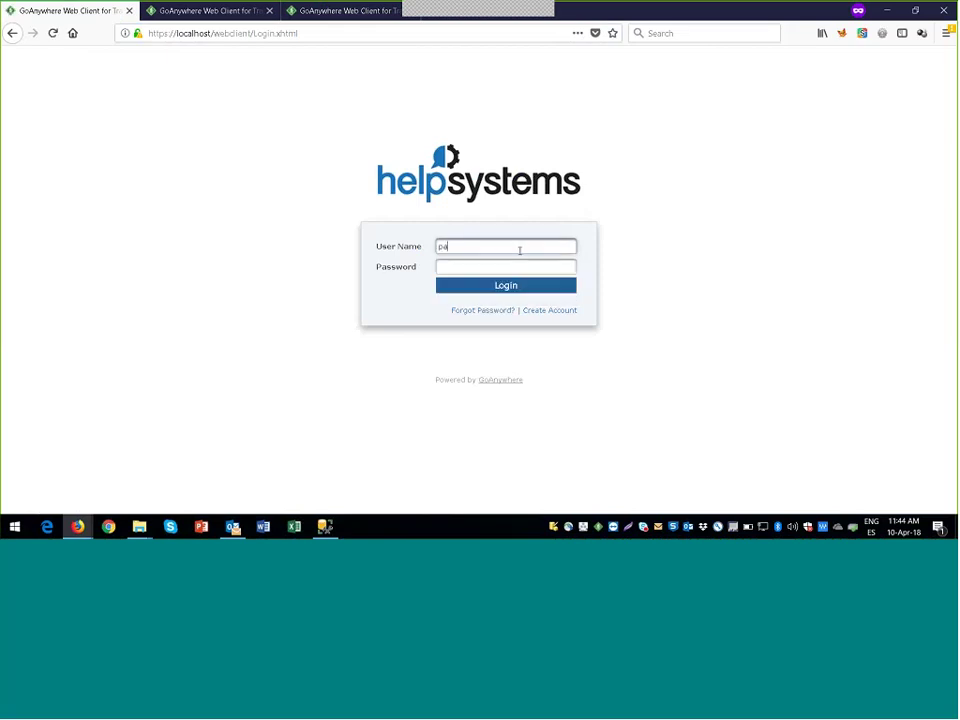
type("rtner1")
key("Tab")
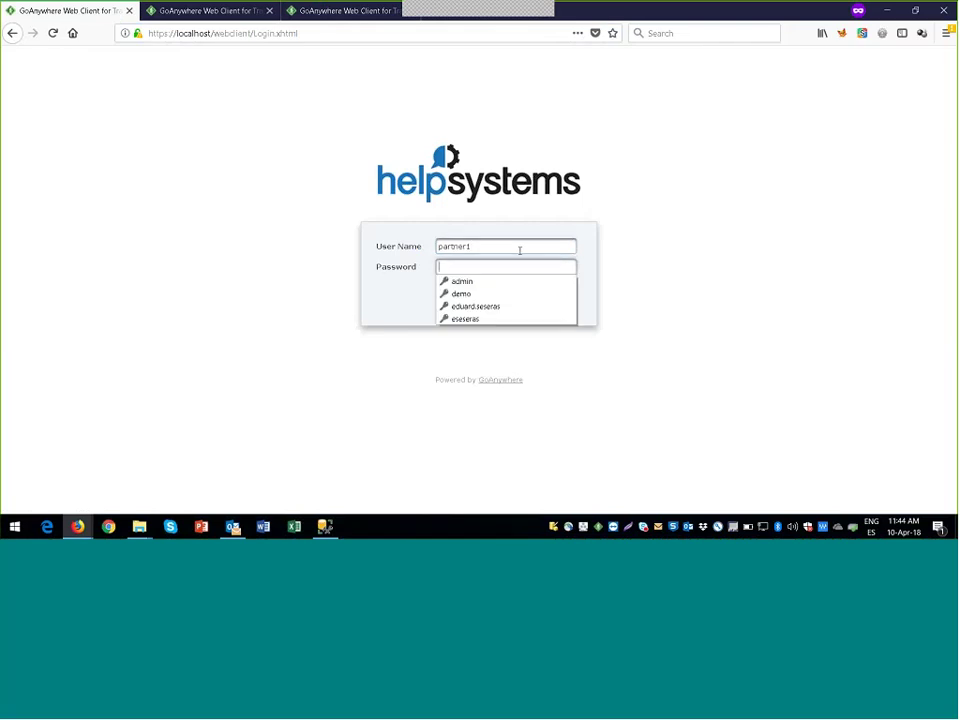
type("pa")
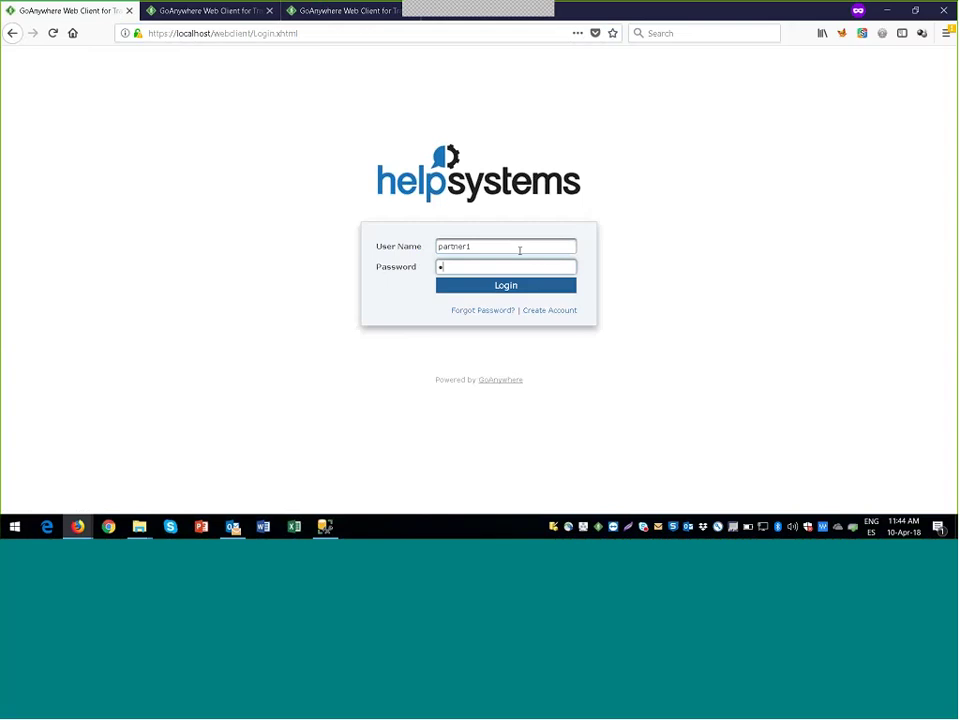
key("Return")
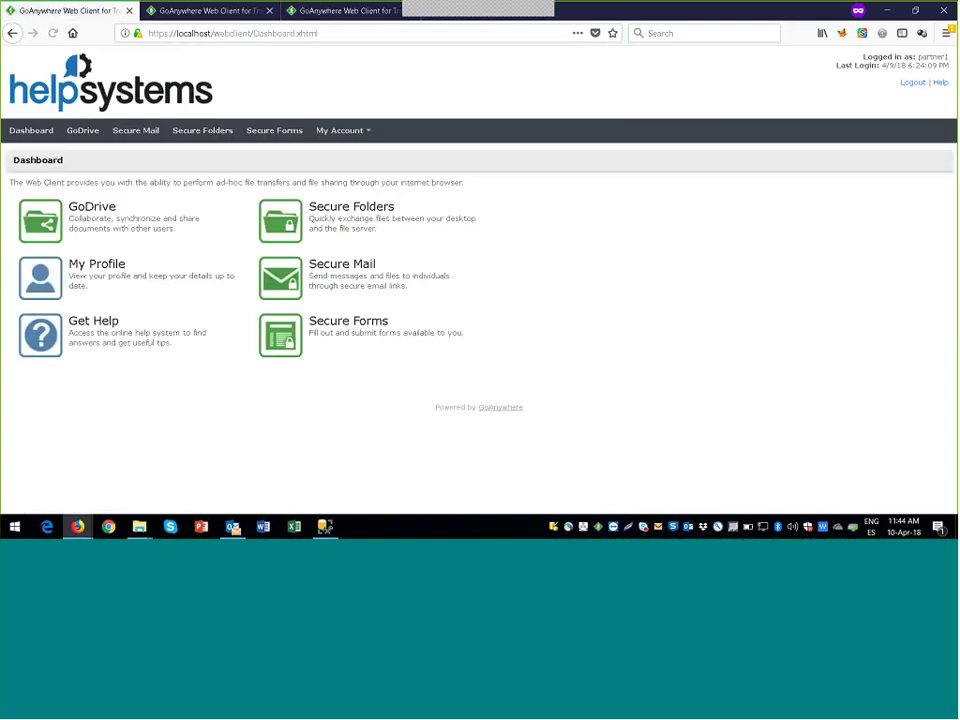
Step: Go from the Dashboard to Secure Folders to list the root folder contents
left_click(31, 130)
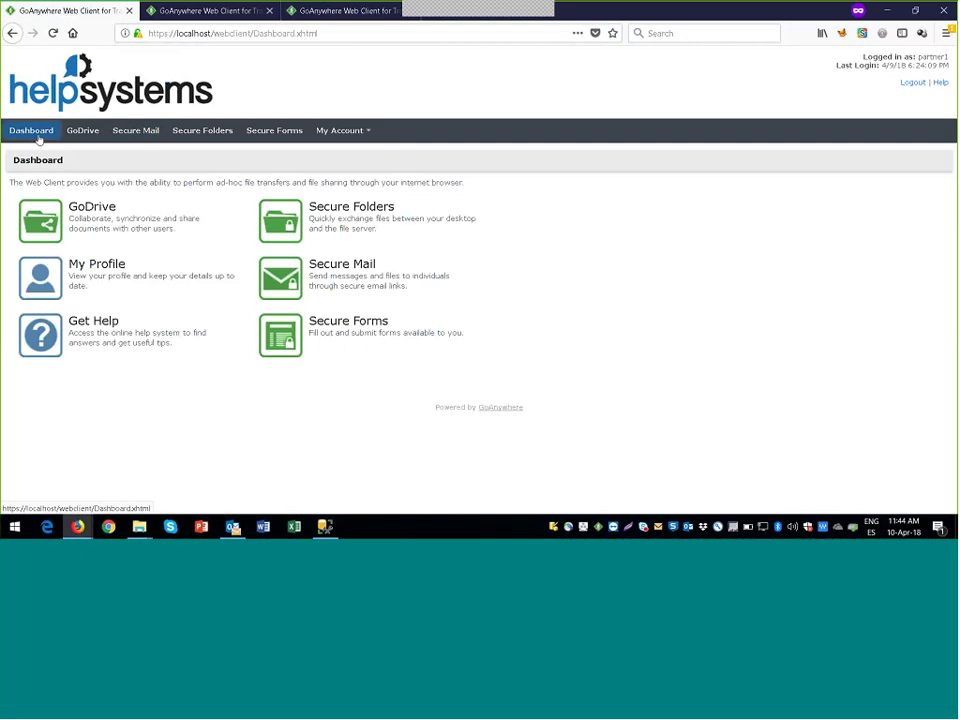
left_click(275, 255)
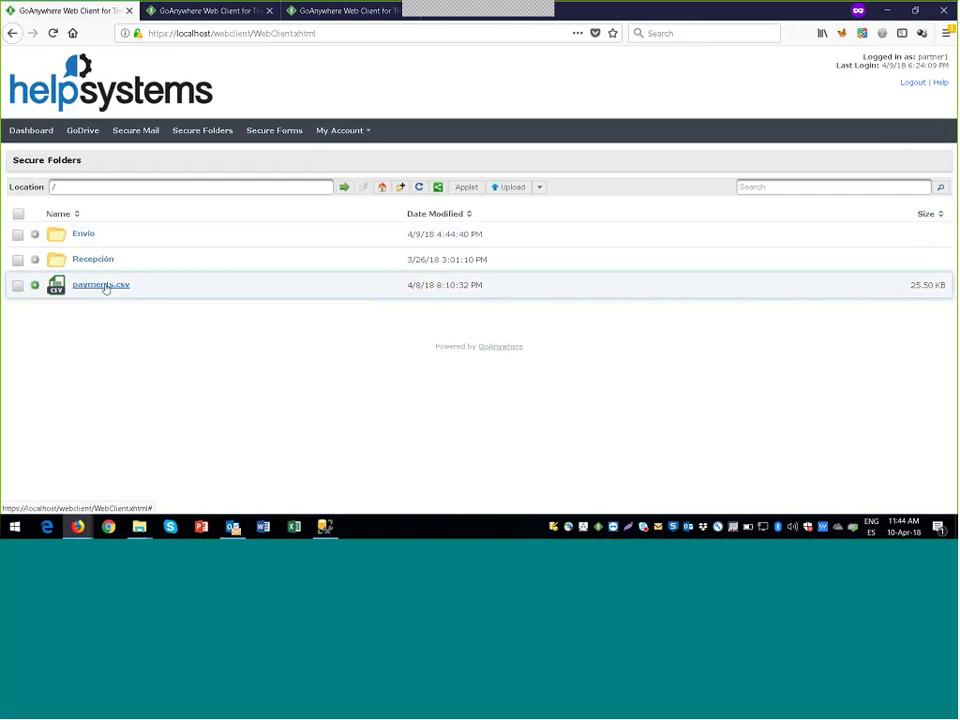
Step: Browse the Envio and Recepción folders, then switch to the GDPR consent form tab
left_click(83, 236)
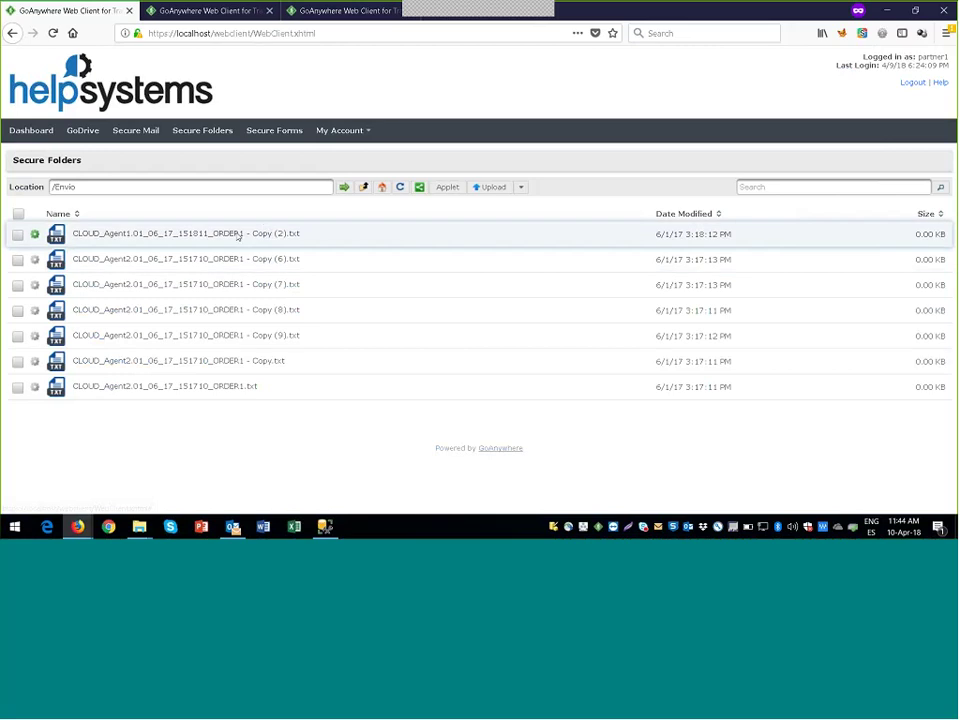
left_click(368, 189)
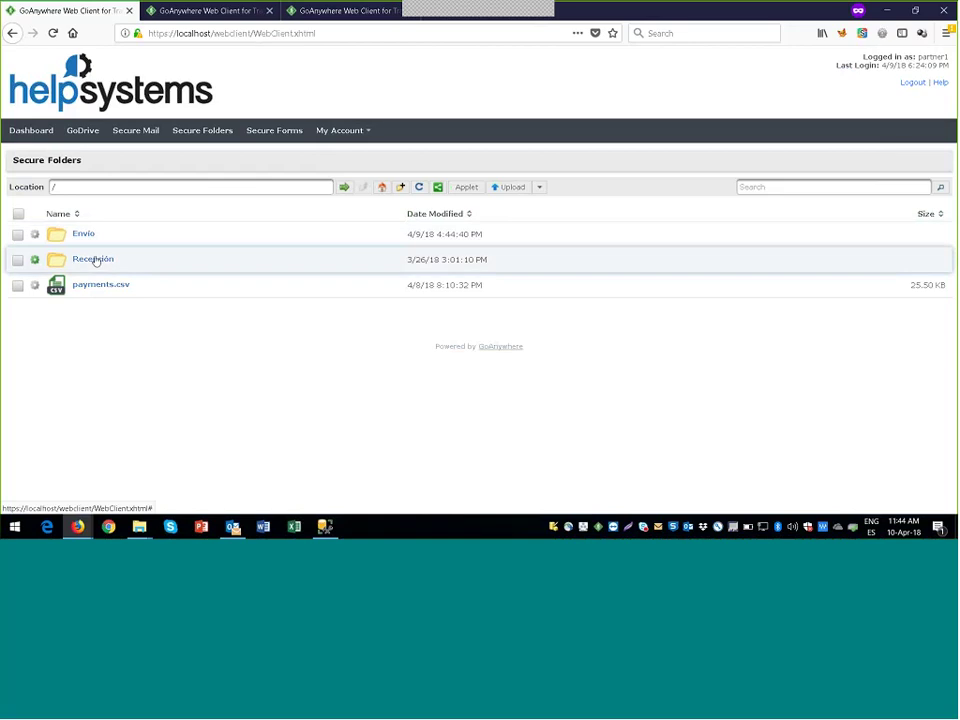
left_click(93, 259)
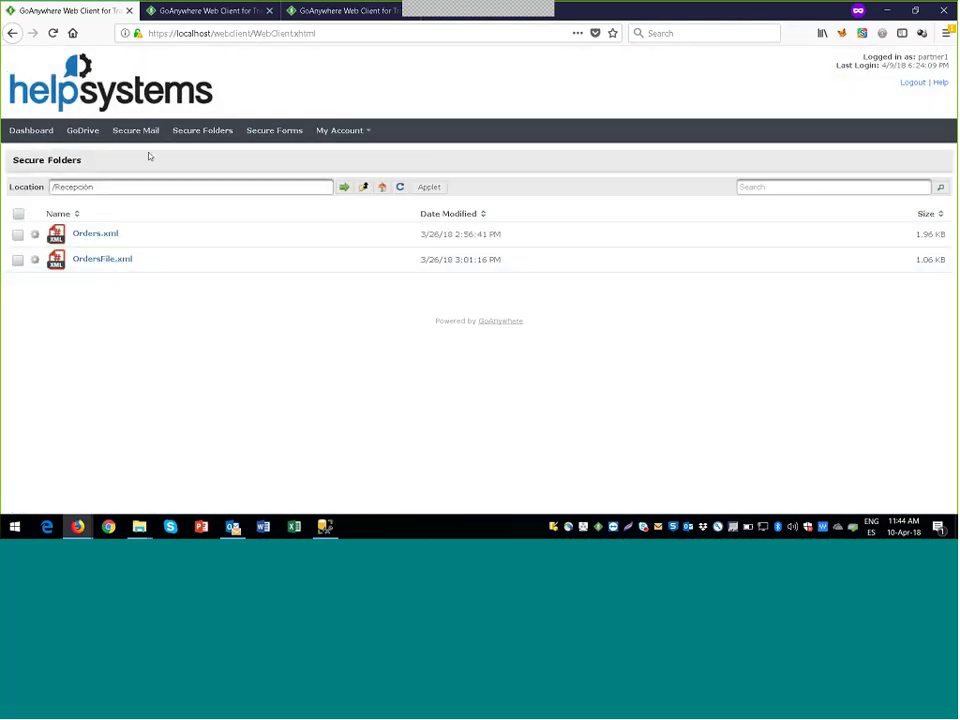
left_click(366, 190)
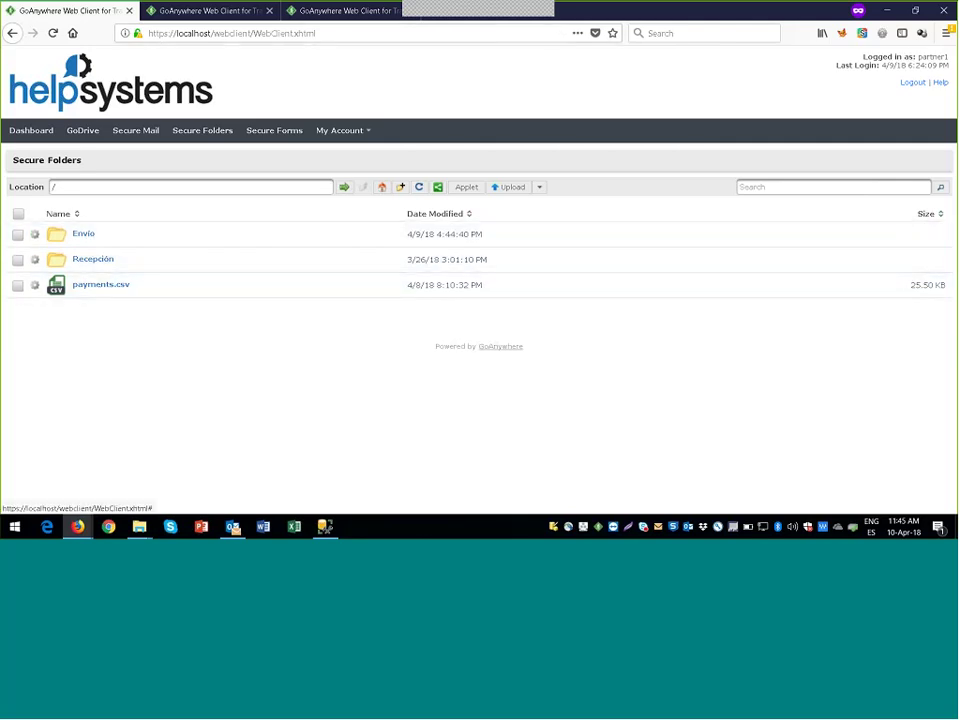
double_click(157, 33)
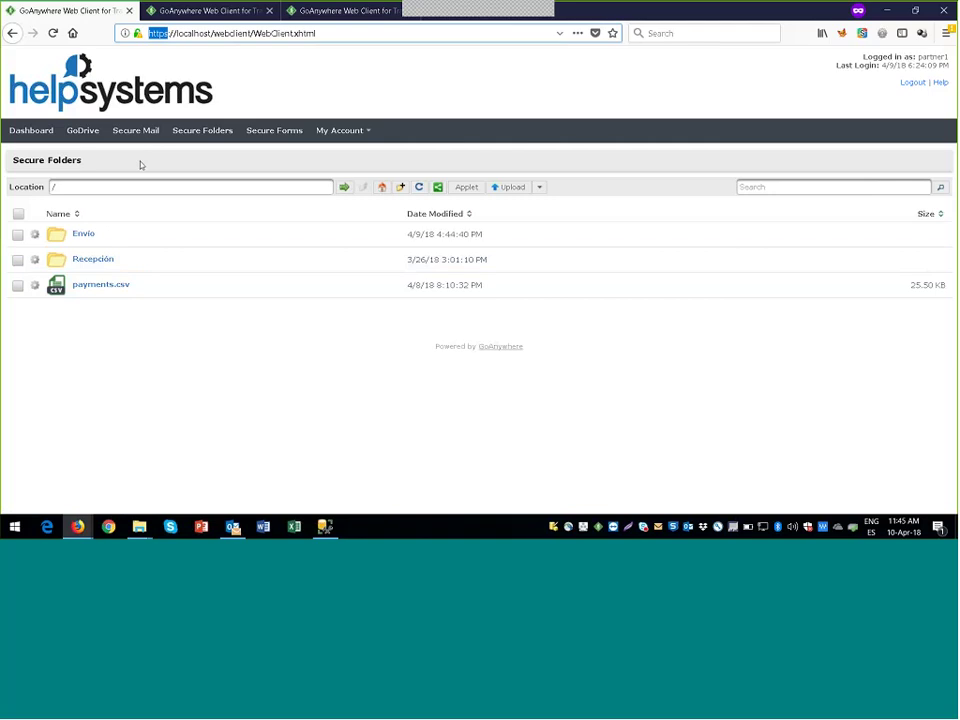
left_click(186, 12)
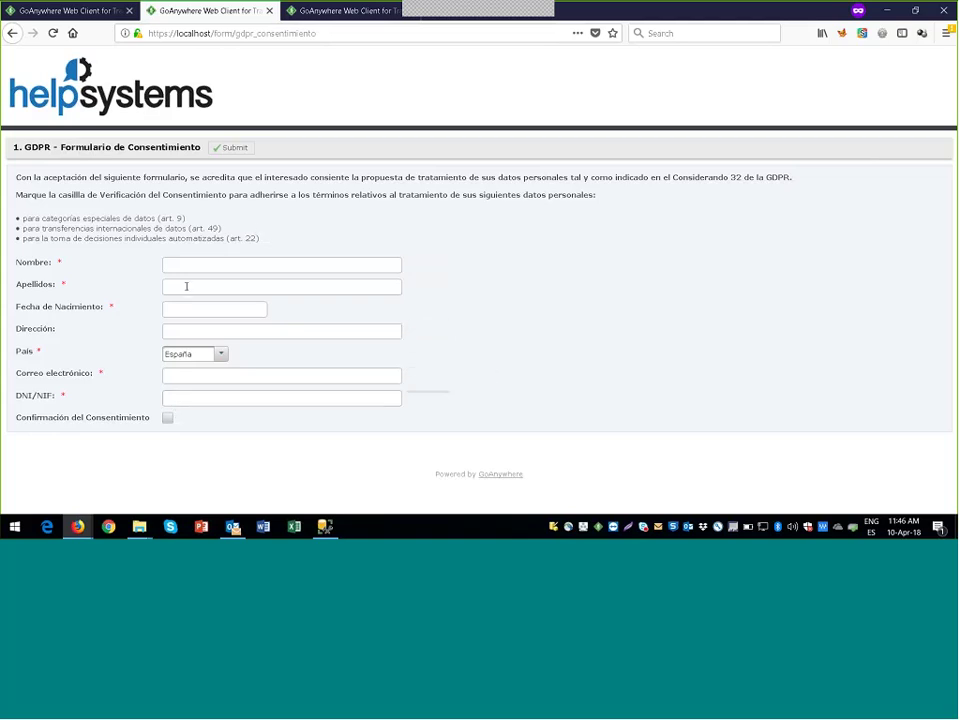
left_click(205, 260)
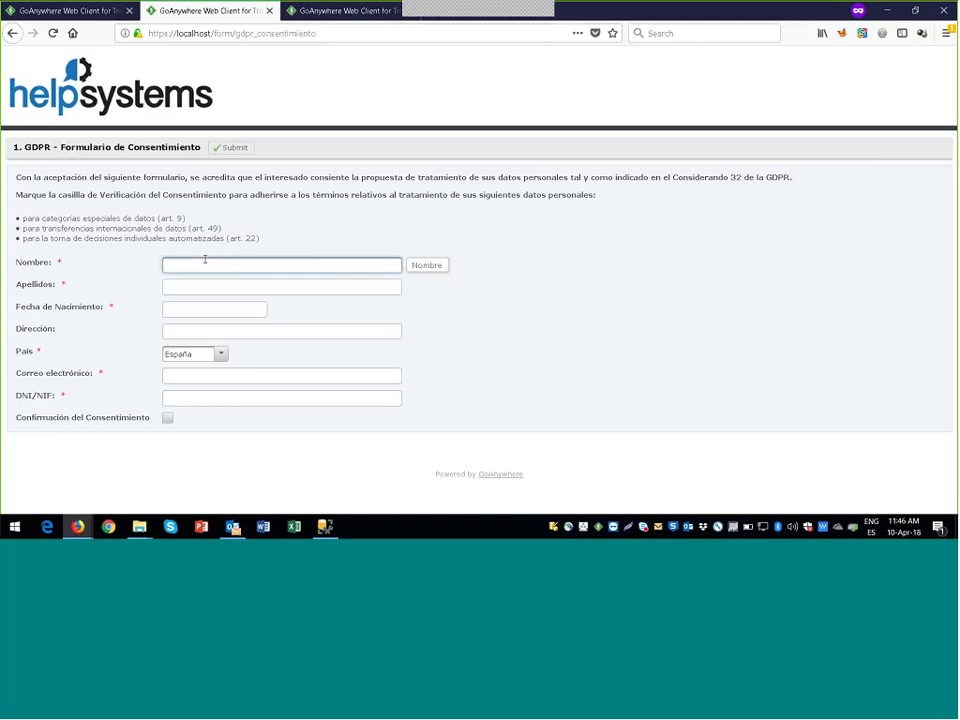
left_click(167, 419)
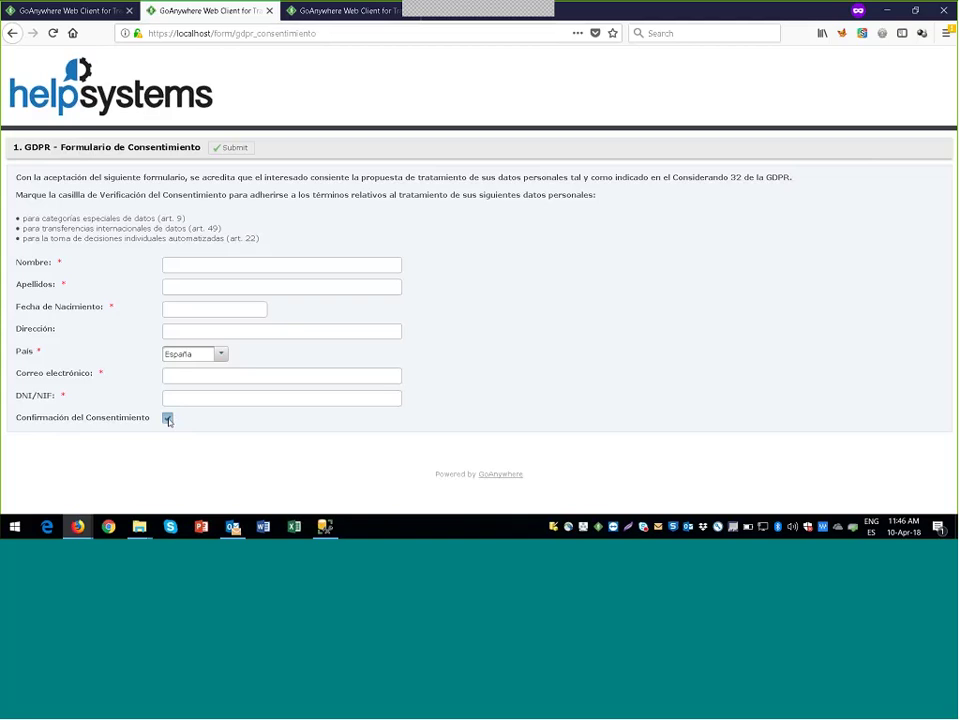
left_click(167, 419)
left_click(168, 419)
left_click(168, 419)
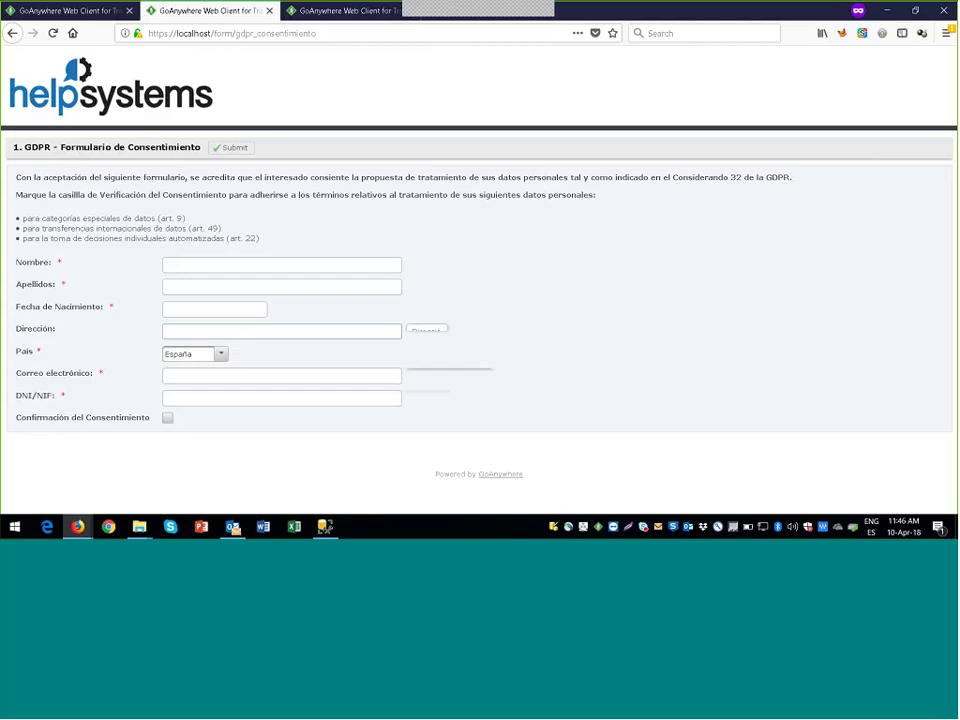
left_click(181, 266)
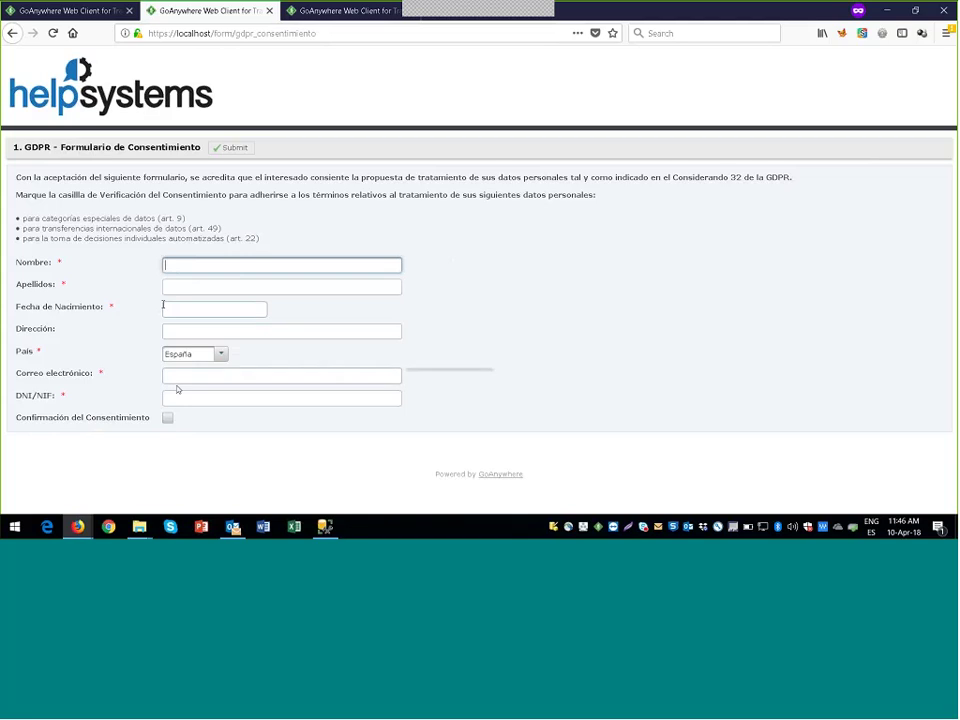
double_click(157, 33)
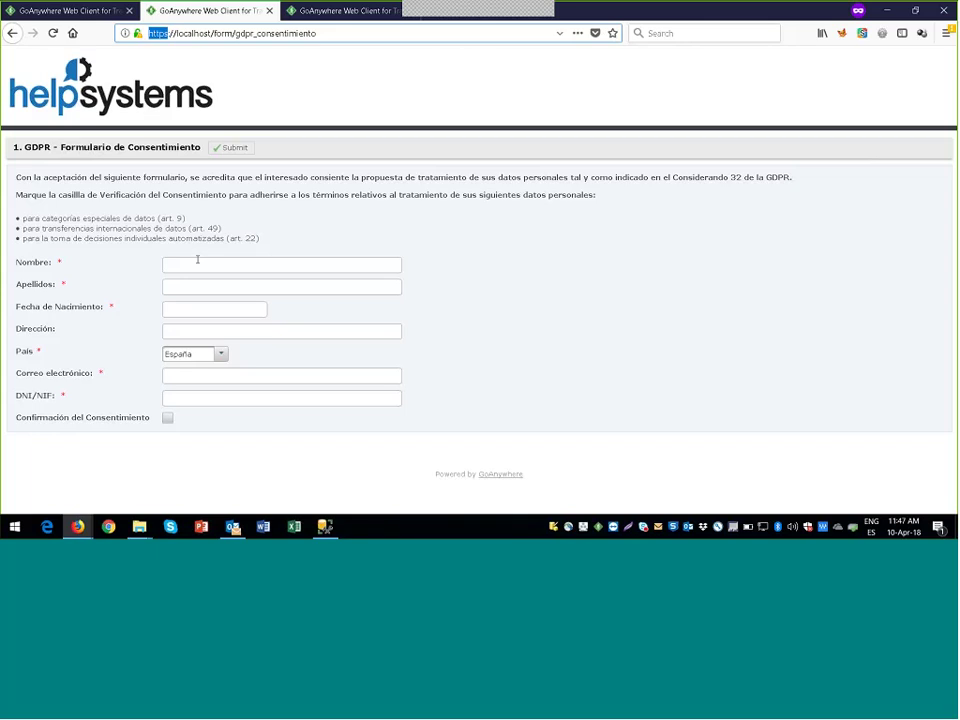
Step: Enter the sample person's first name and surnames in Nombre and Apellidos
left_click(198, 264)
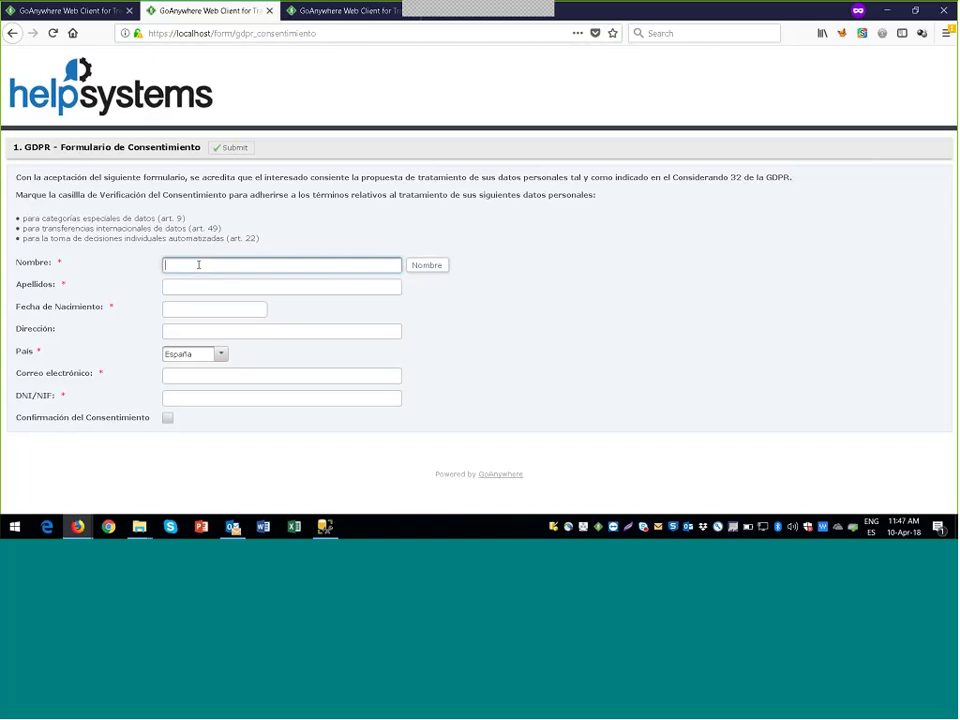
type("H")
key("BackSpace")
key("Tab")
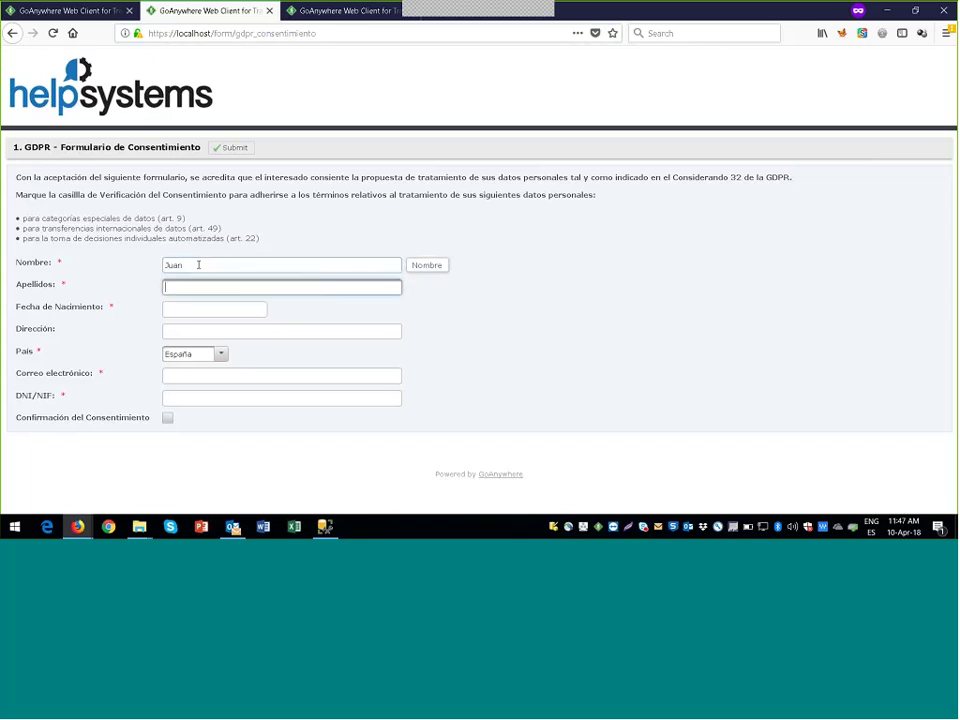
left_click(170, 309)
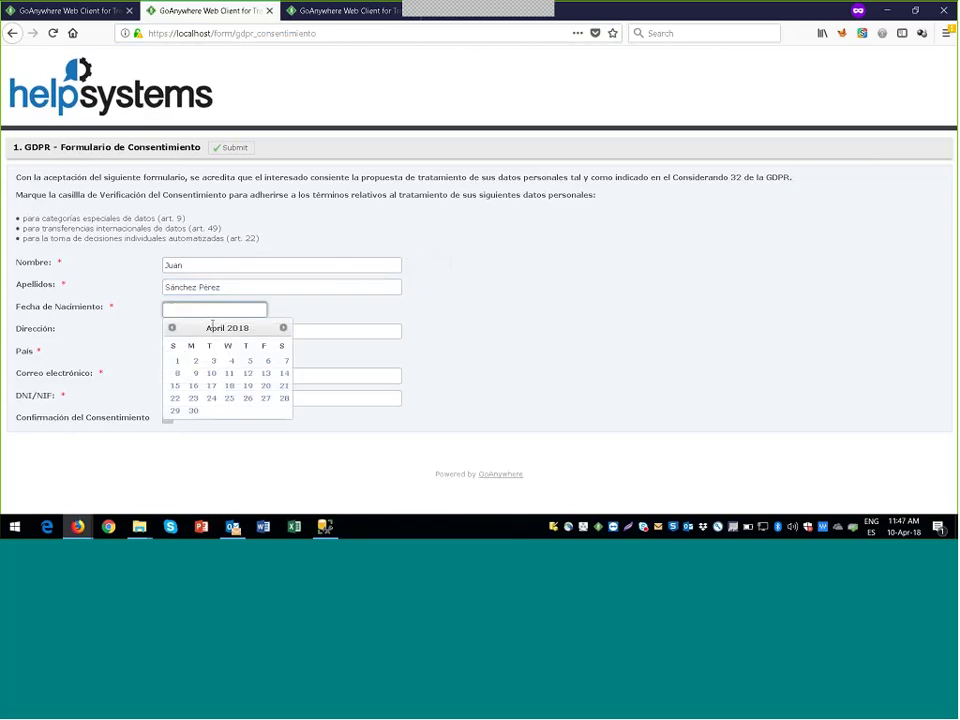
left_click(247, 373)
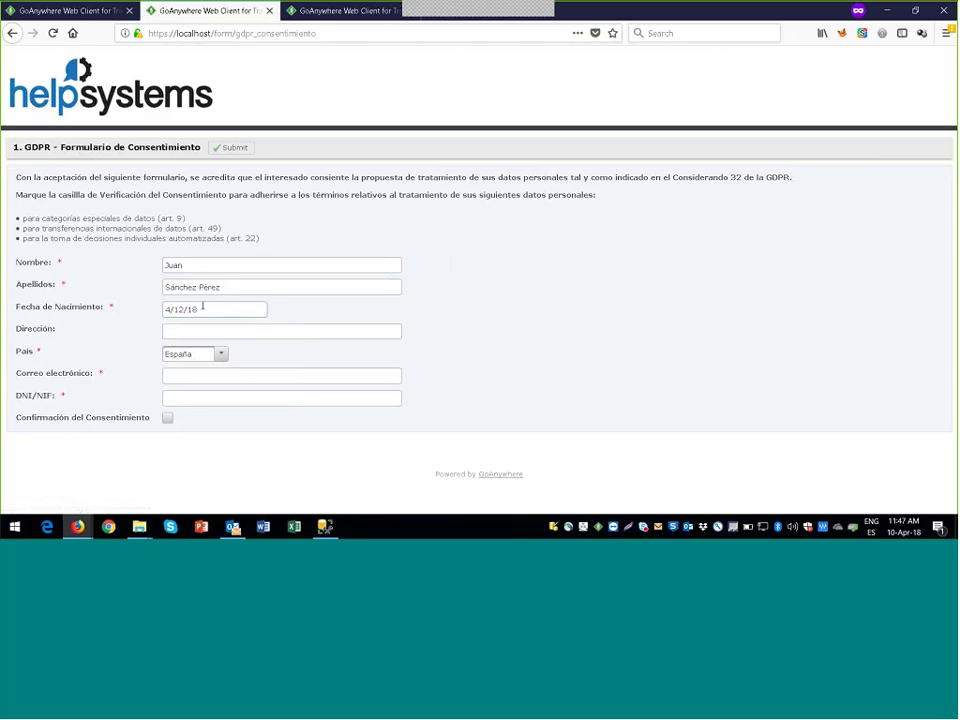
double_click(202, 309)
type("67")
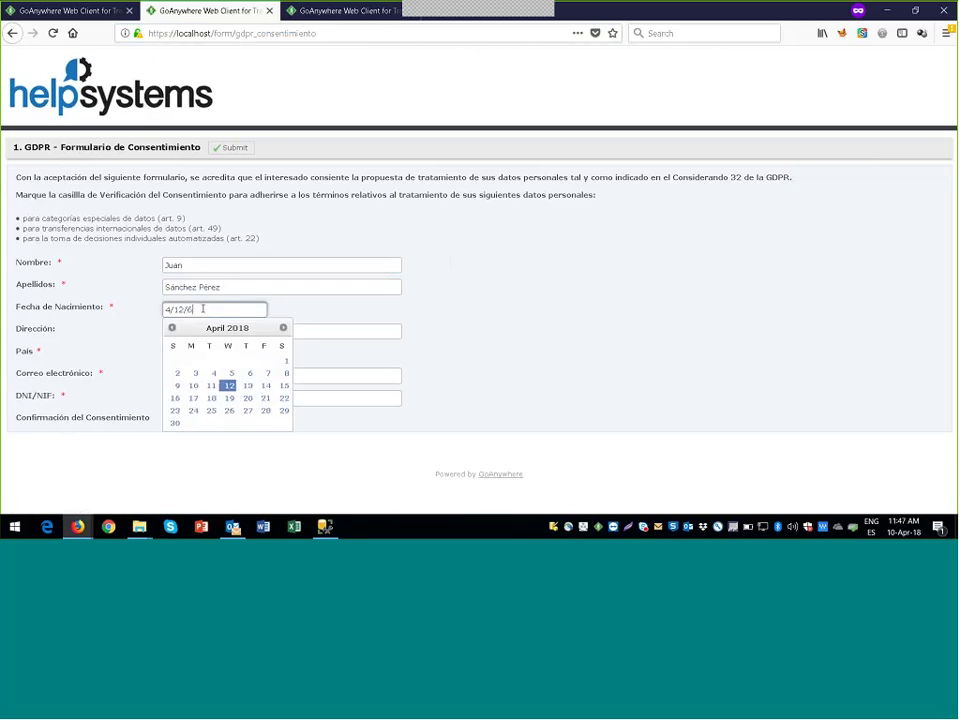
left_click(234, 318)
Step: Enter the postal address in Dirección and keep España as País
left_click(230, 328)
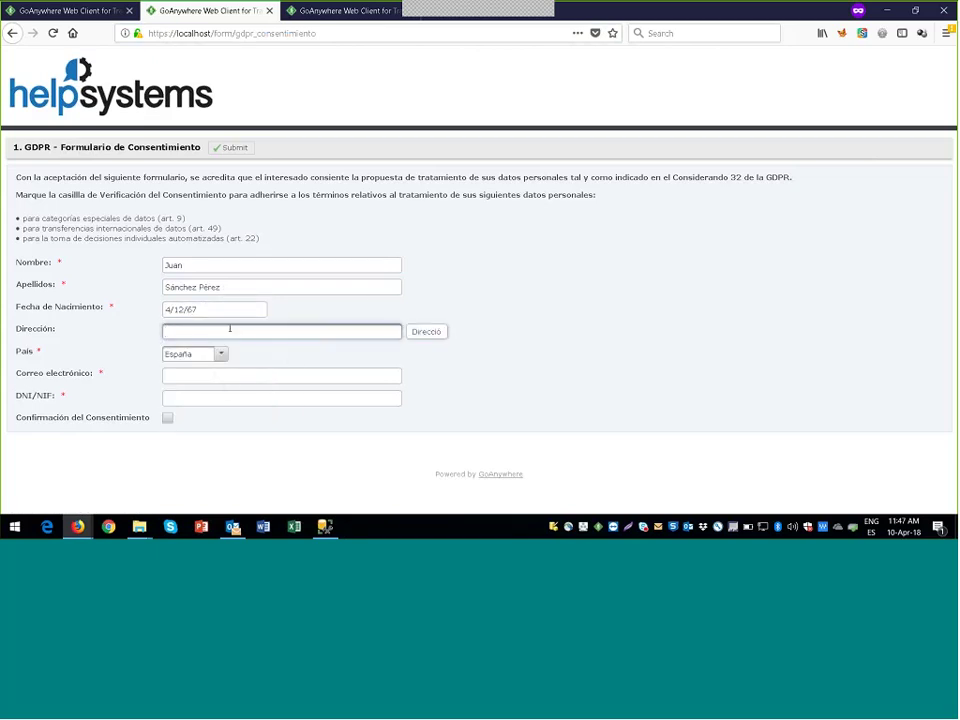
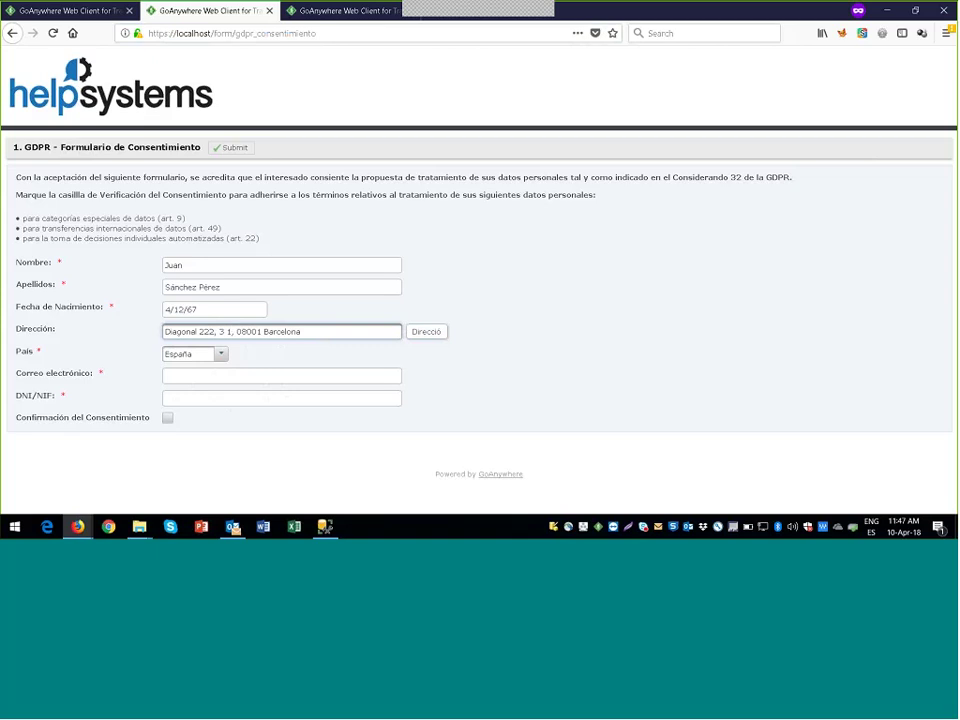
left_click(199, 354)
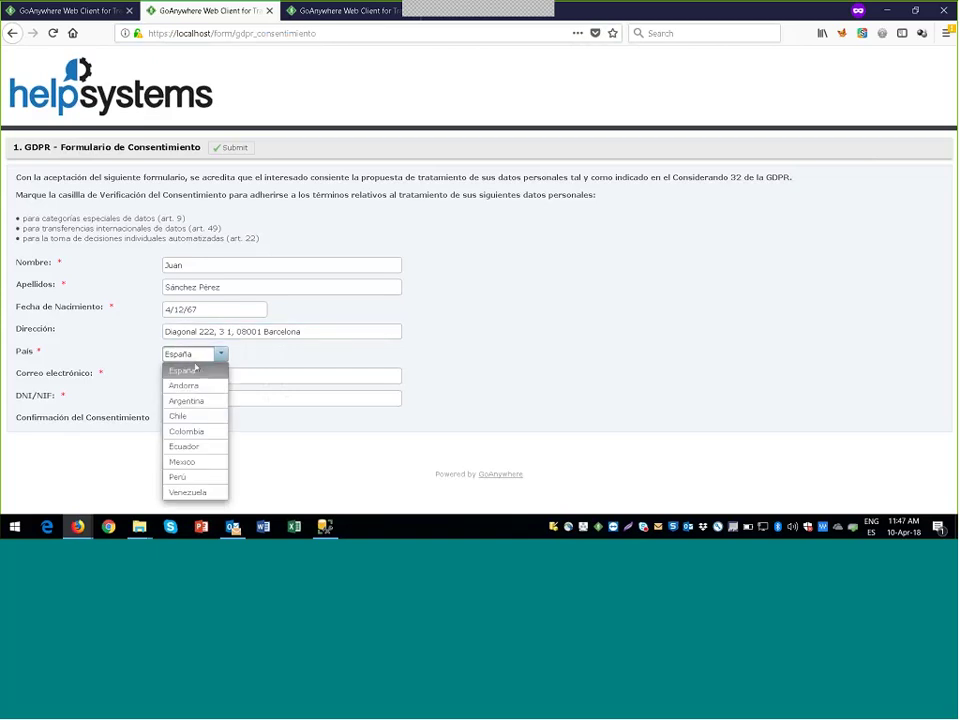
left_click(197, 371)
Step: Fill in Correo electrónico with the e-mail address and DNI/NIF with the ID number
left_click(199, 380)
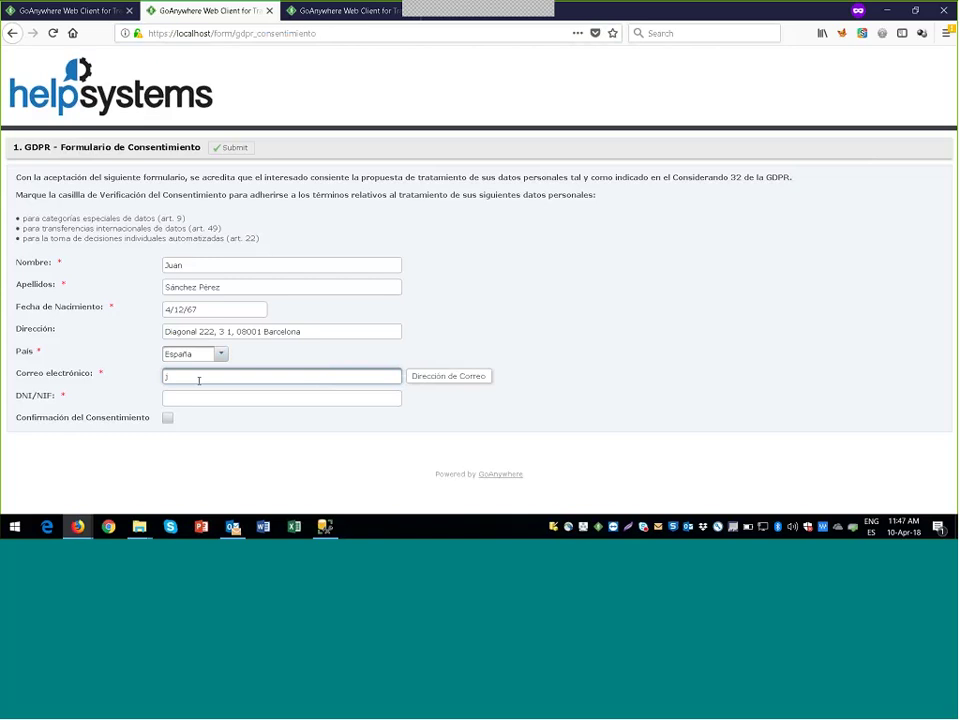
left_click(216, 397)
type("11111111")
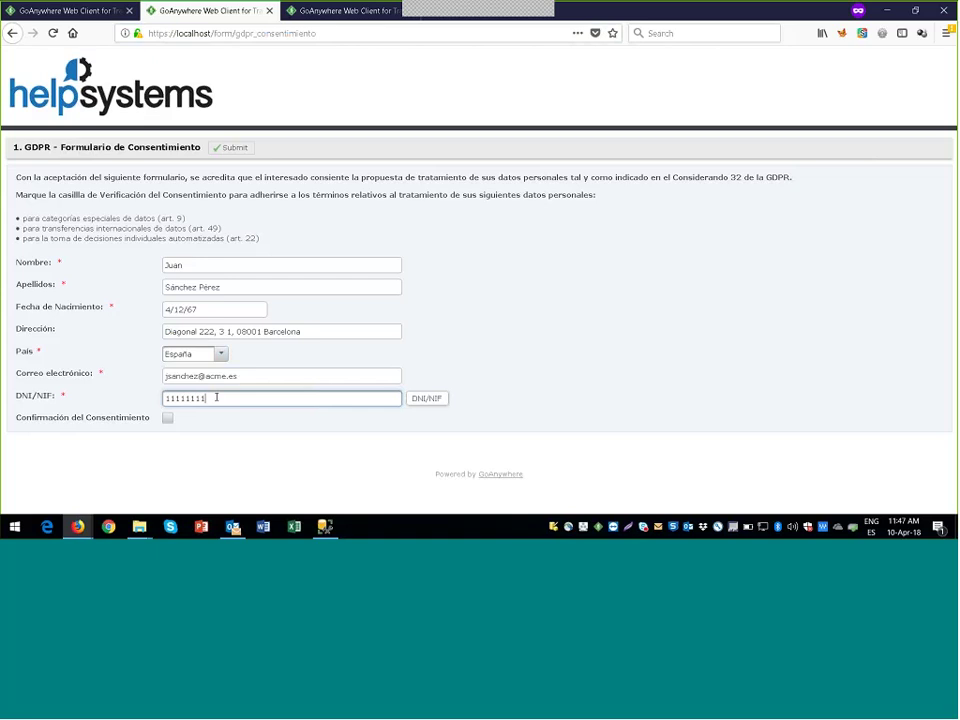
type("1Y")
key("BackSpace")
type("Y")
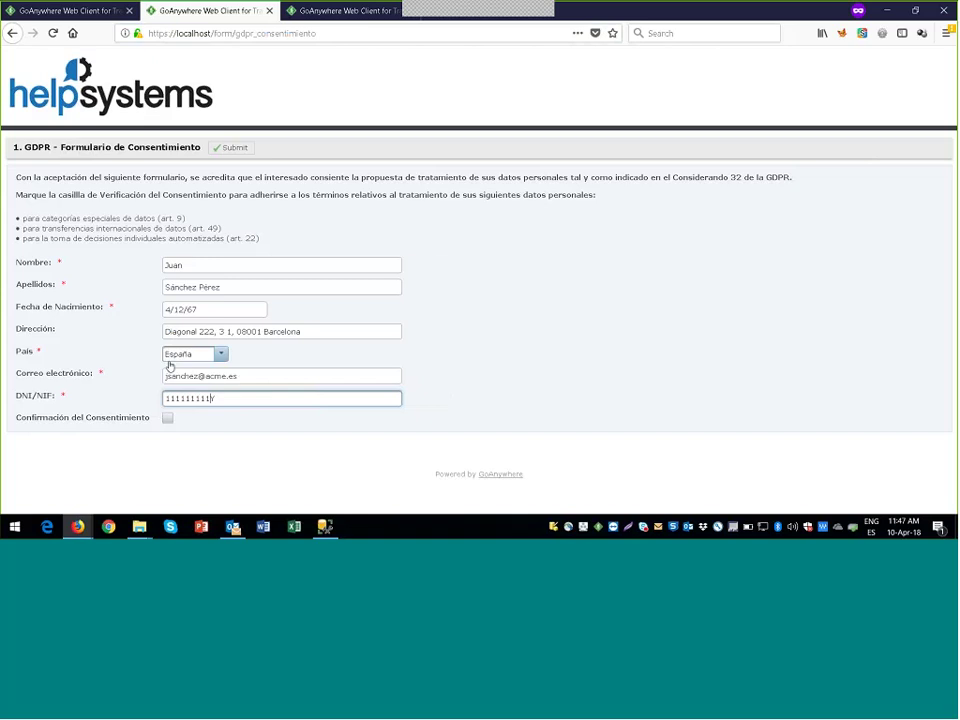
Step: Submit the form without consent, then bring the GoAnywhere admin console forward
left_click(240, 150)
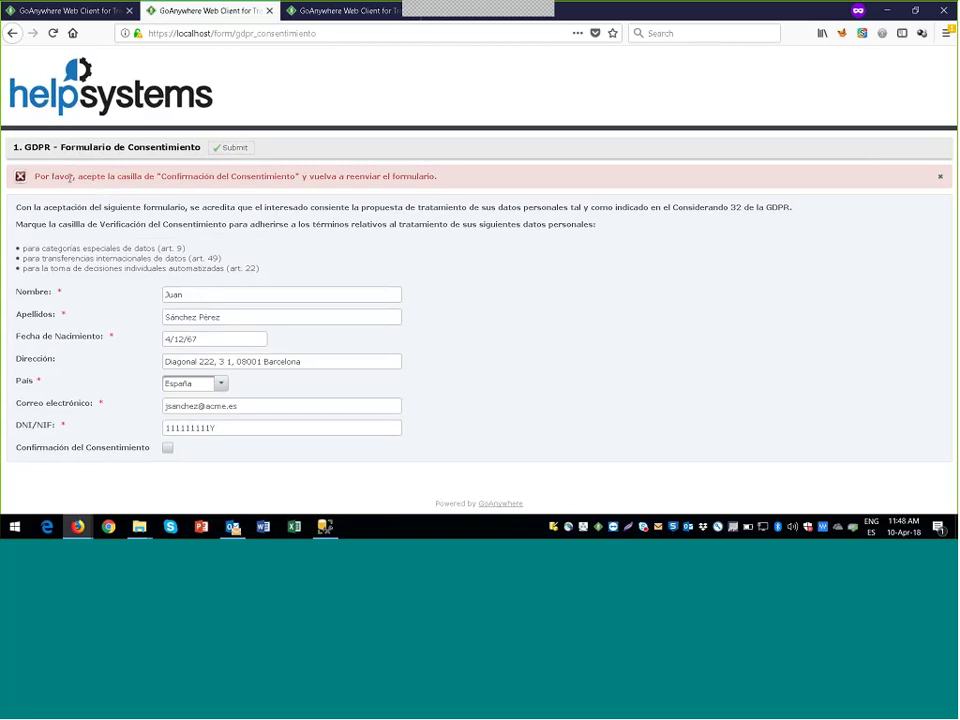
left_click(85, 17)
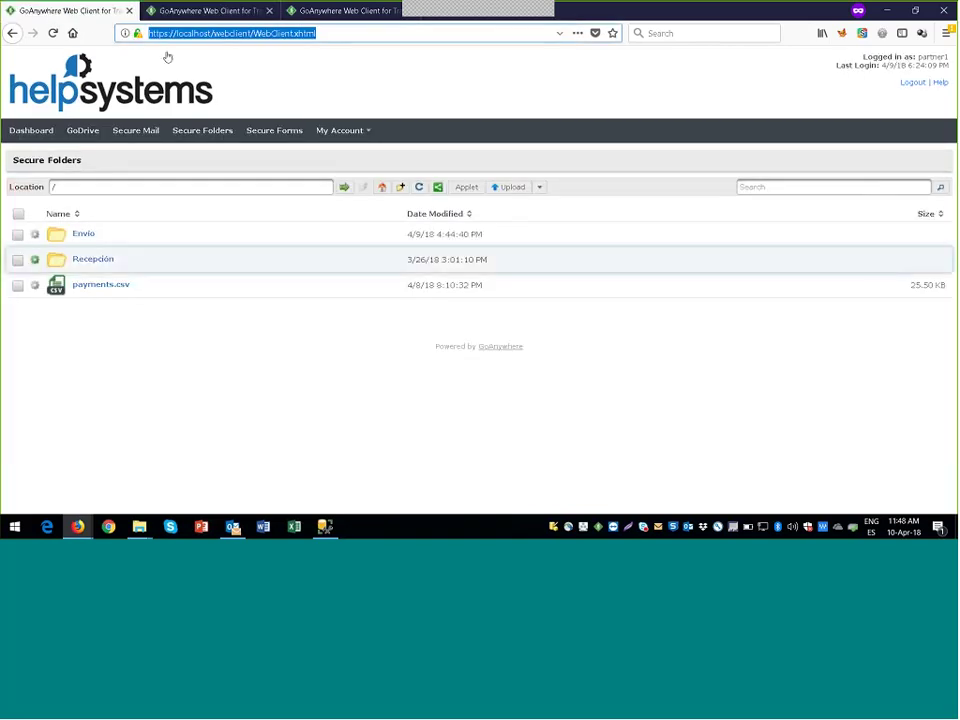
left_click(175, 15)
mouse_move(91, 523)
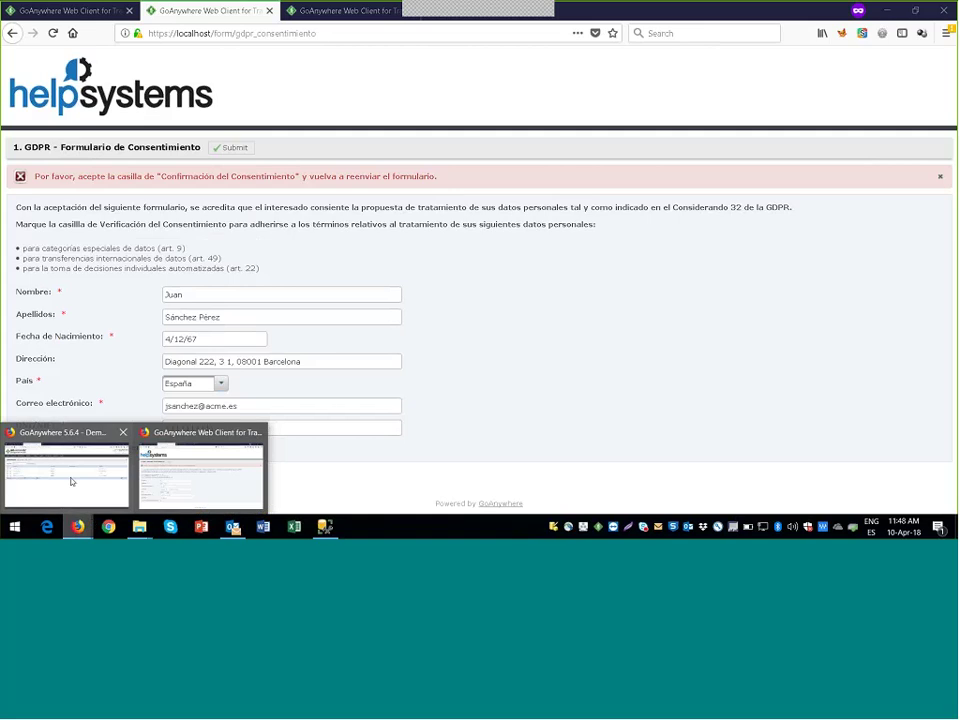
left_click(70, 480)
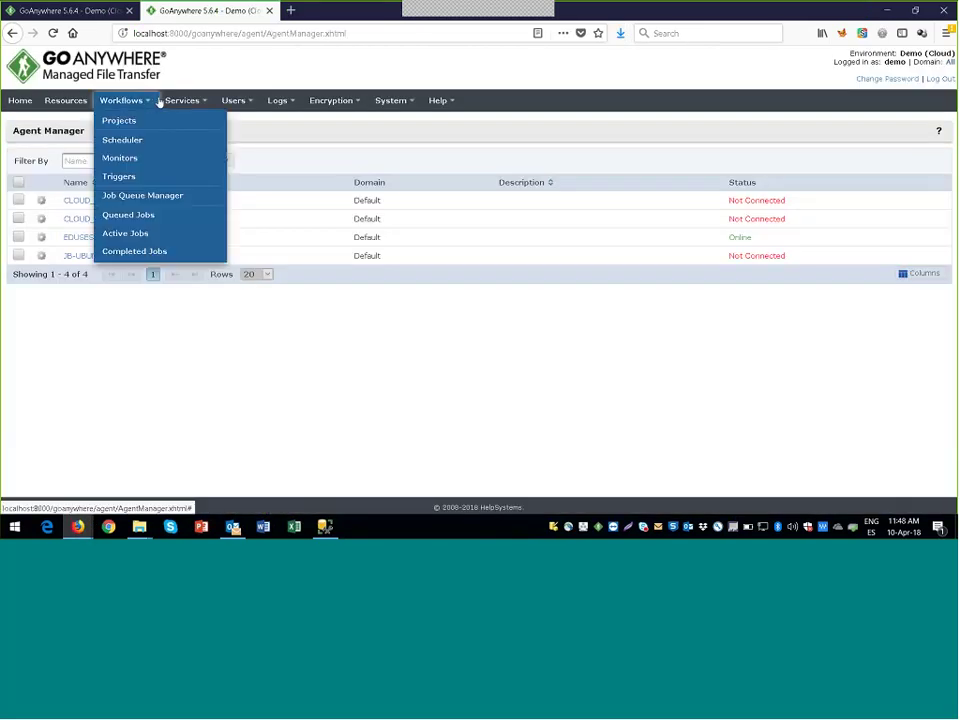
Step: Open the GDPR consent form in Secure Forms Form Manager and review its Components
mouse_move(182, 101)
mouse_move(230, 211)
left_click(327, 233)
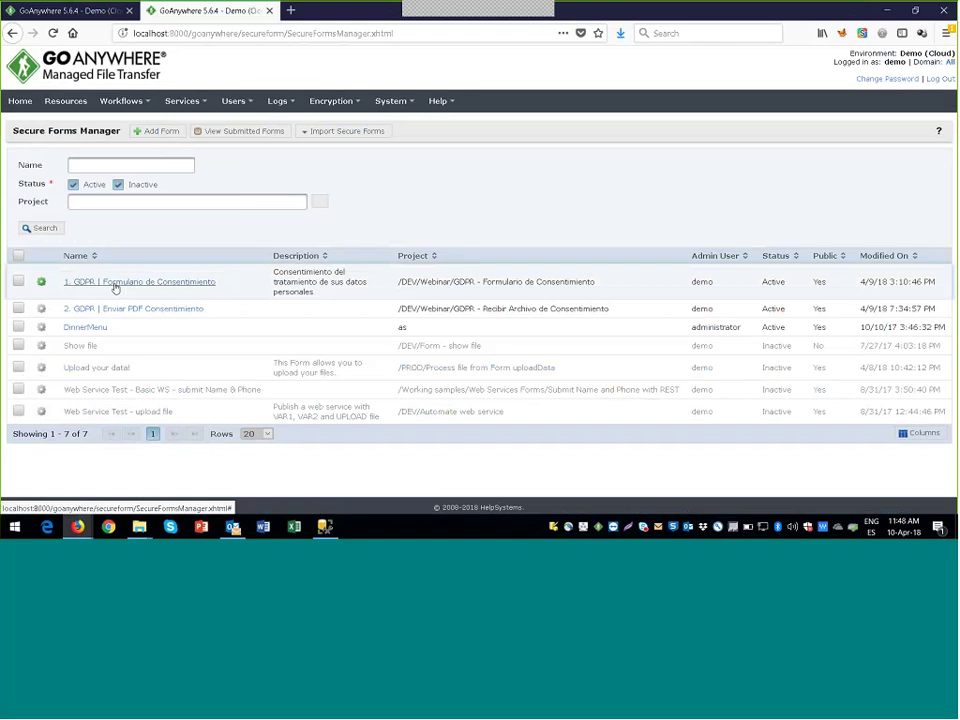
left_click(115, 285)
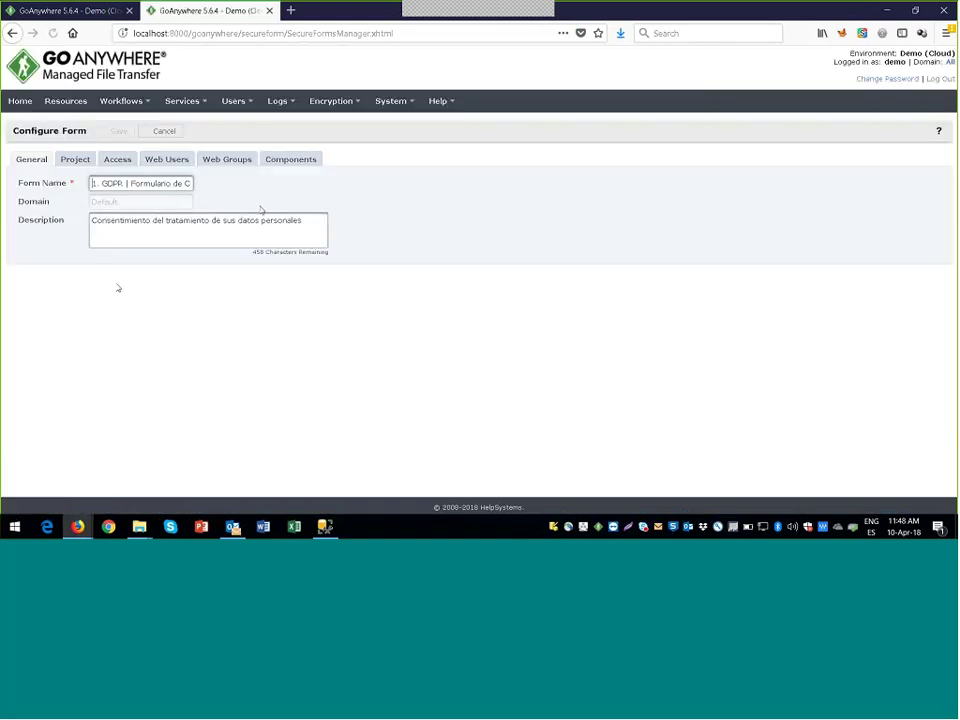
left_click(291, 161)
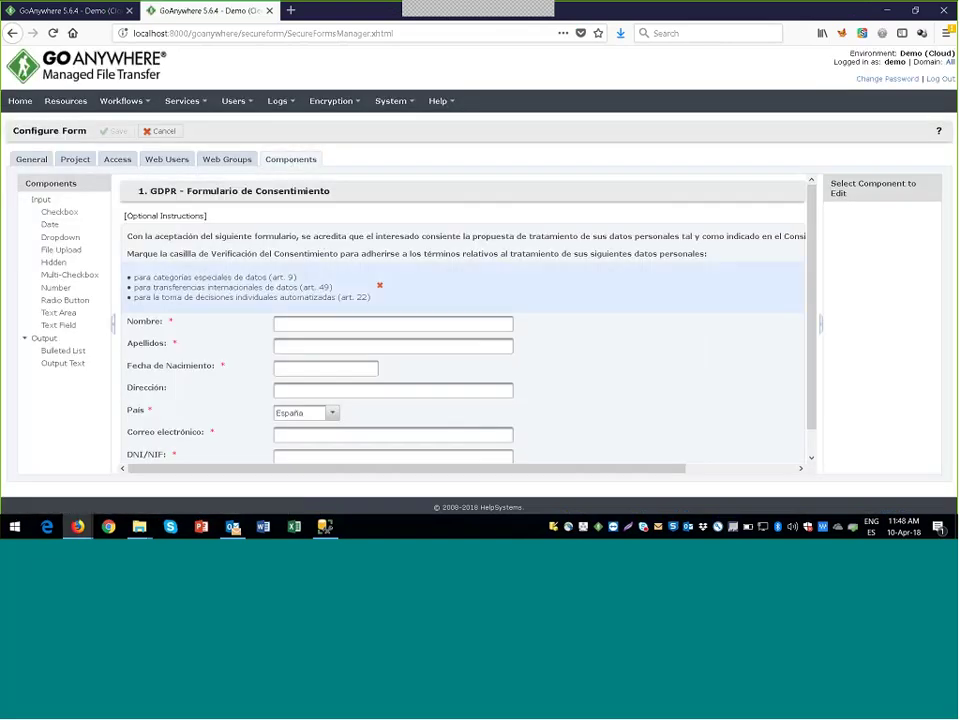
scroll(238, 362, "down", 1)
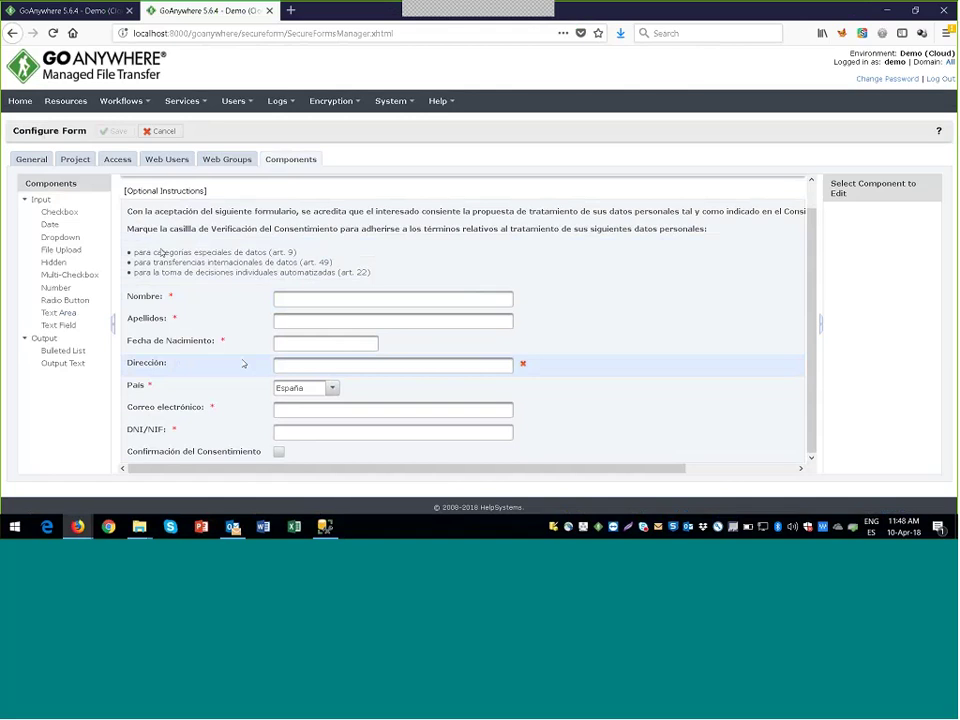
Step: Go to Workflows > Projects and expand, then collapse, the PROD folder
left_click(131, 105)
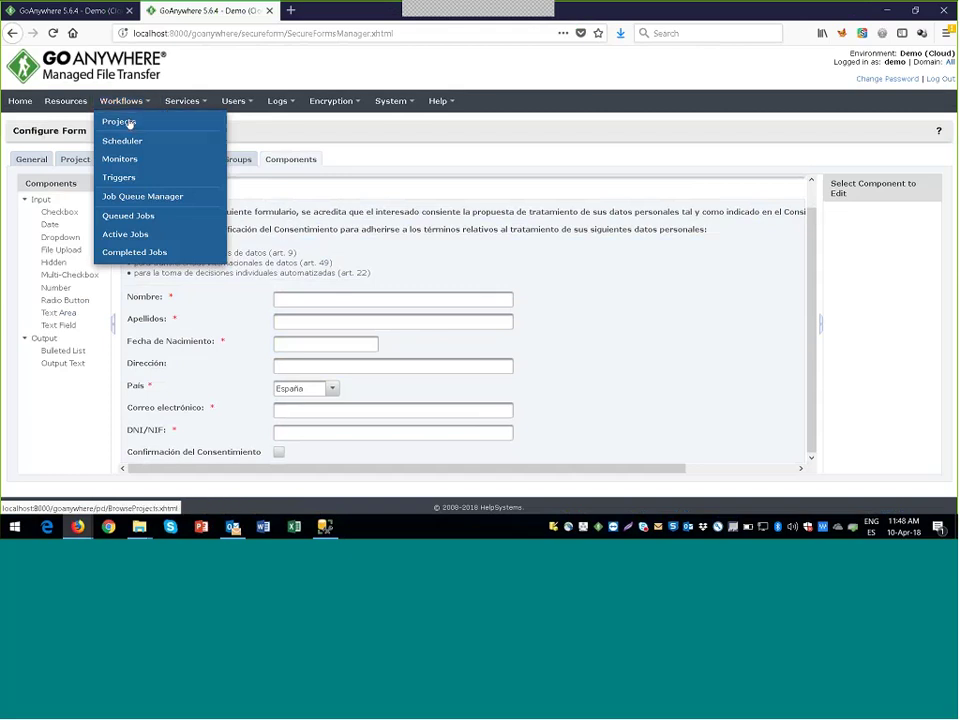
left_click(129, 122)
left_click(25, 170)
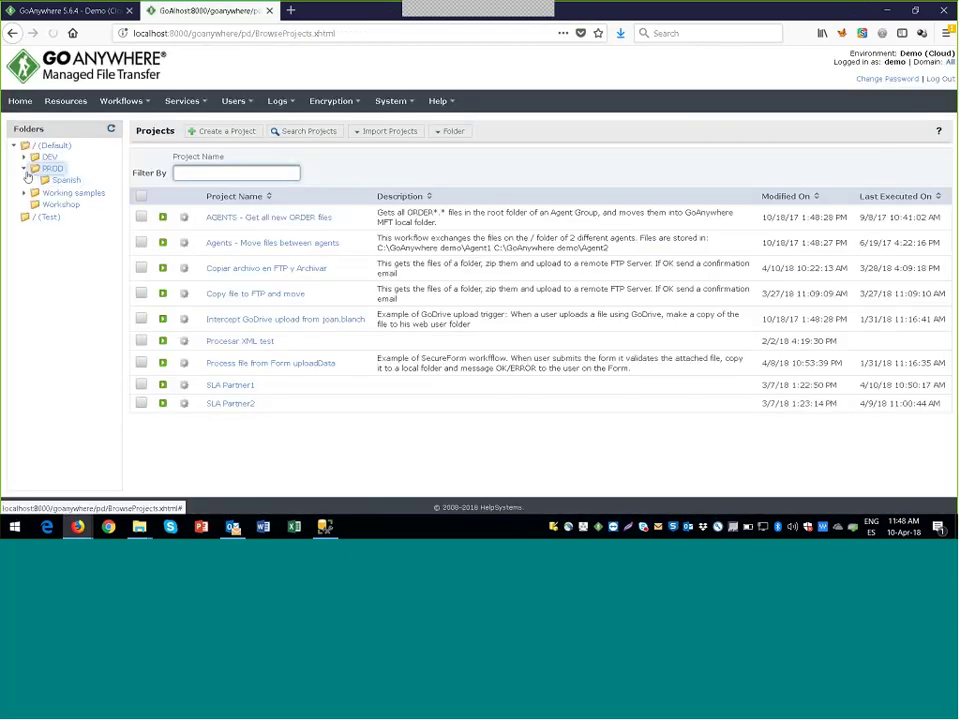
left_click(24, 169)
Step: Inspect the consent project's If condition and error response, then bring the form window forward
left_click(24, 158)
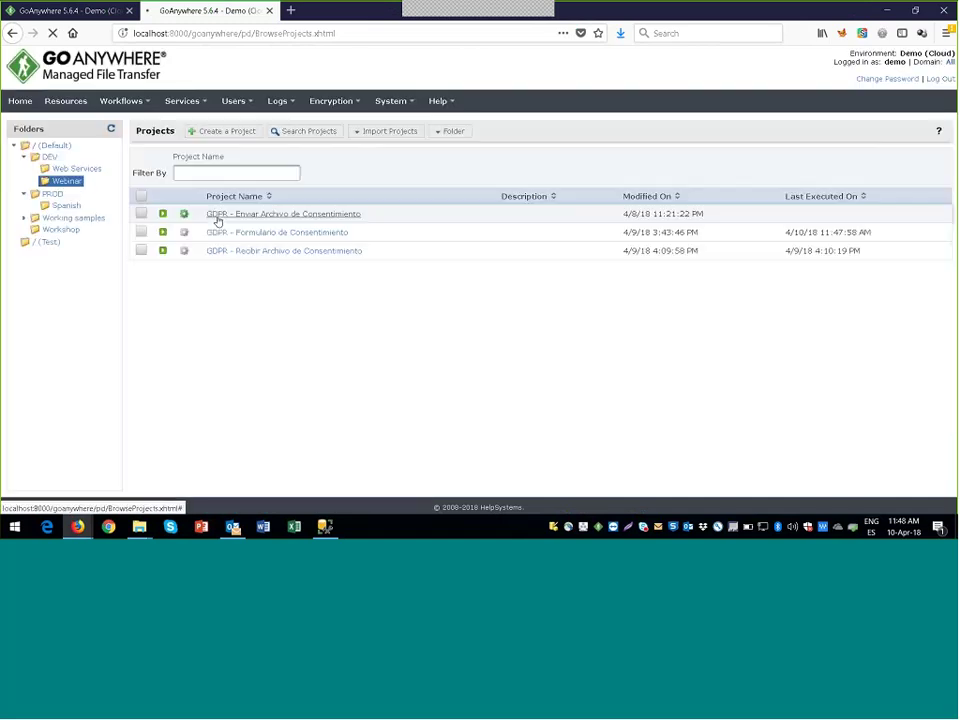
left_click(295, 233)
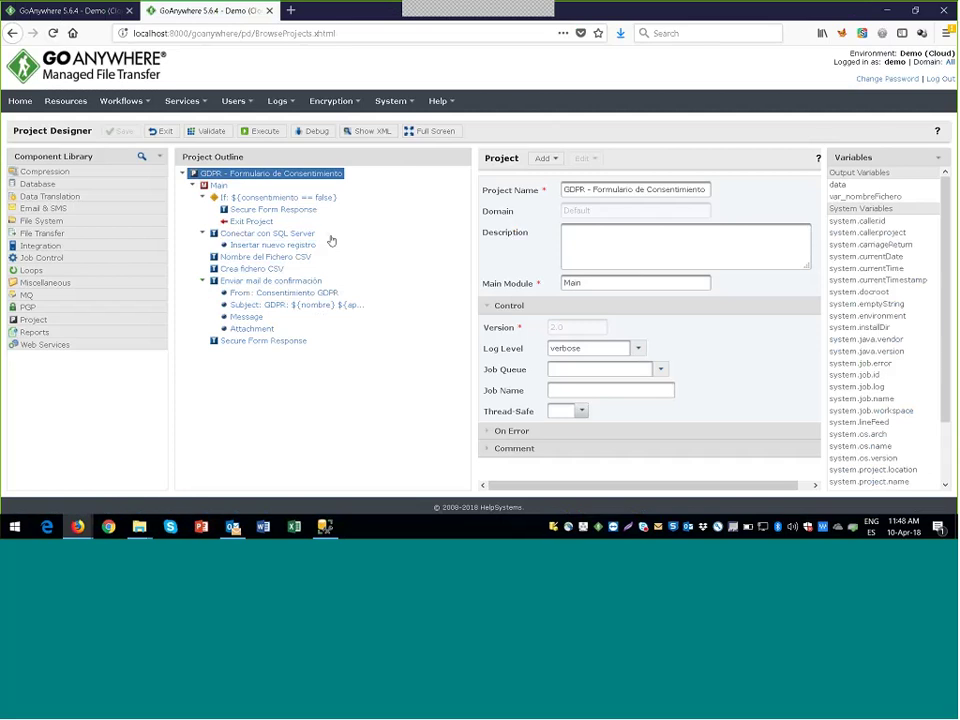
left_click(272, 199)
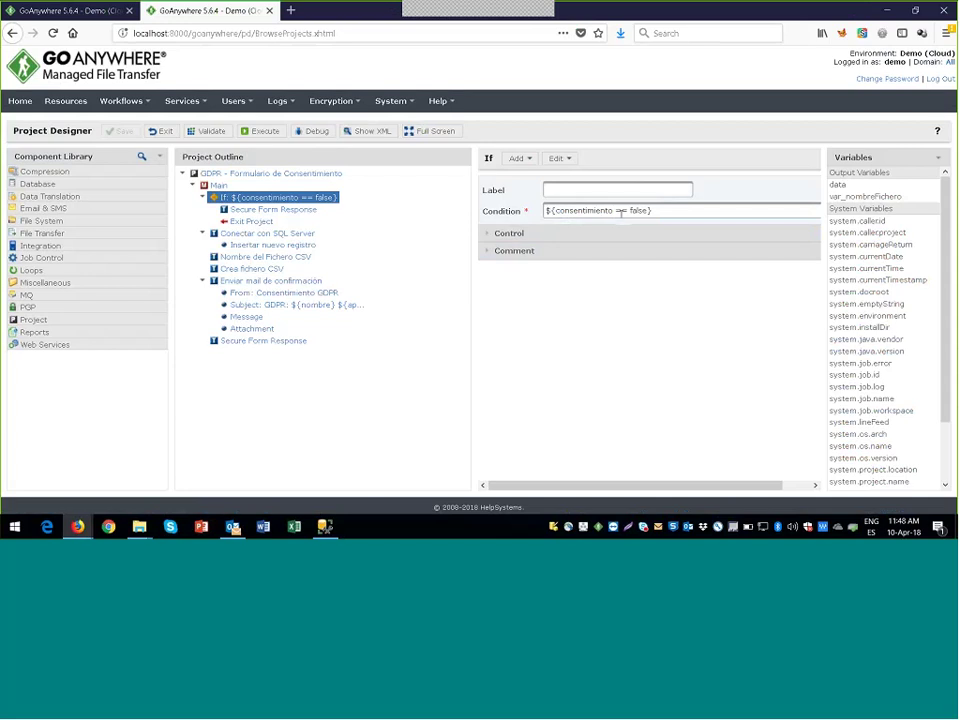
left_click(270, 210)
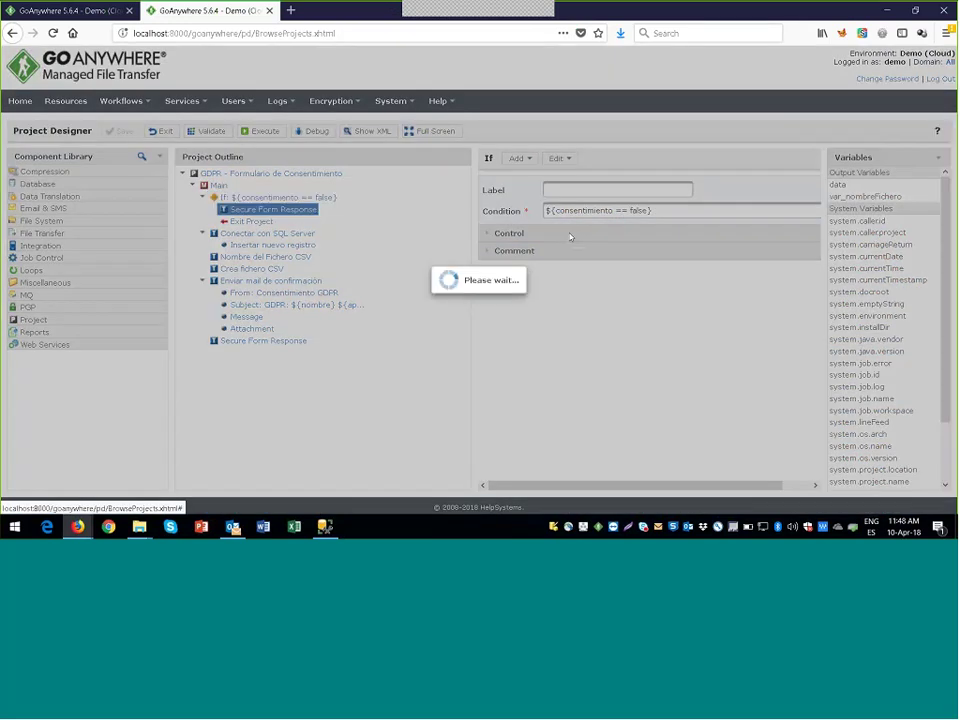
left_click_drag(652, 242, 518, 233)
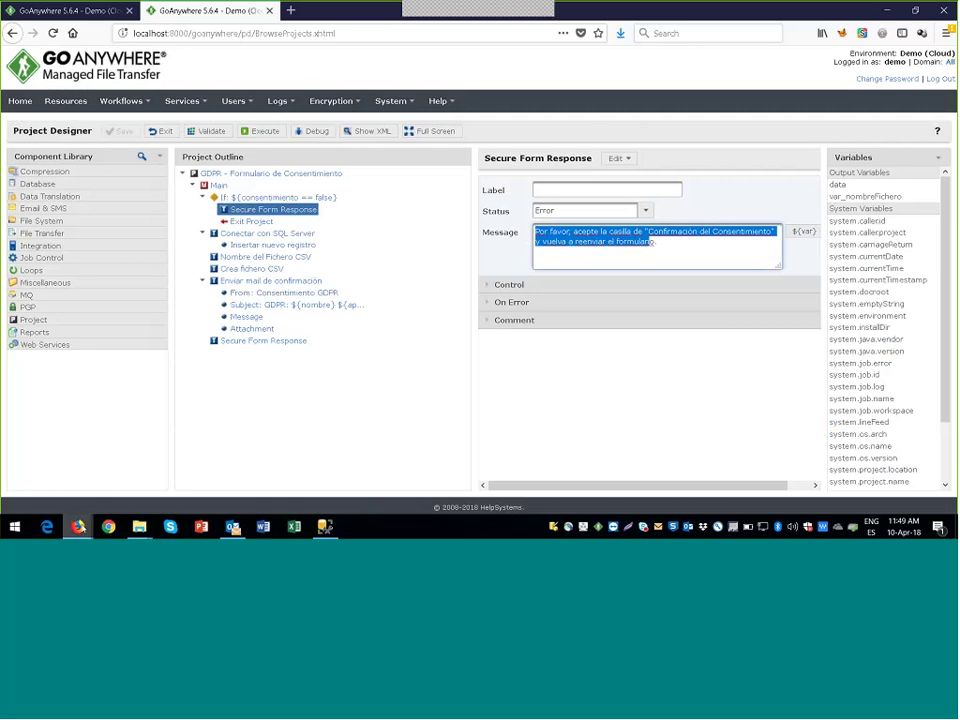
left_click(78, 526)
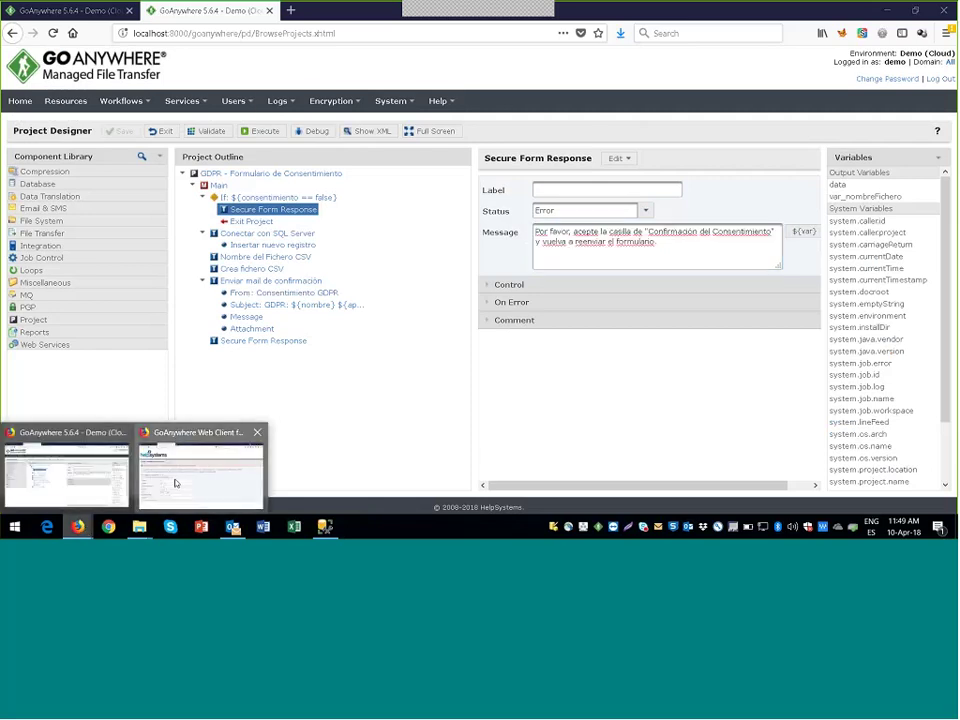
left_click(193, 470)
Step: Tick Confirmación del Consentimiento and resubmit the consent form
left_click(167, 447)
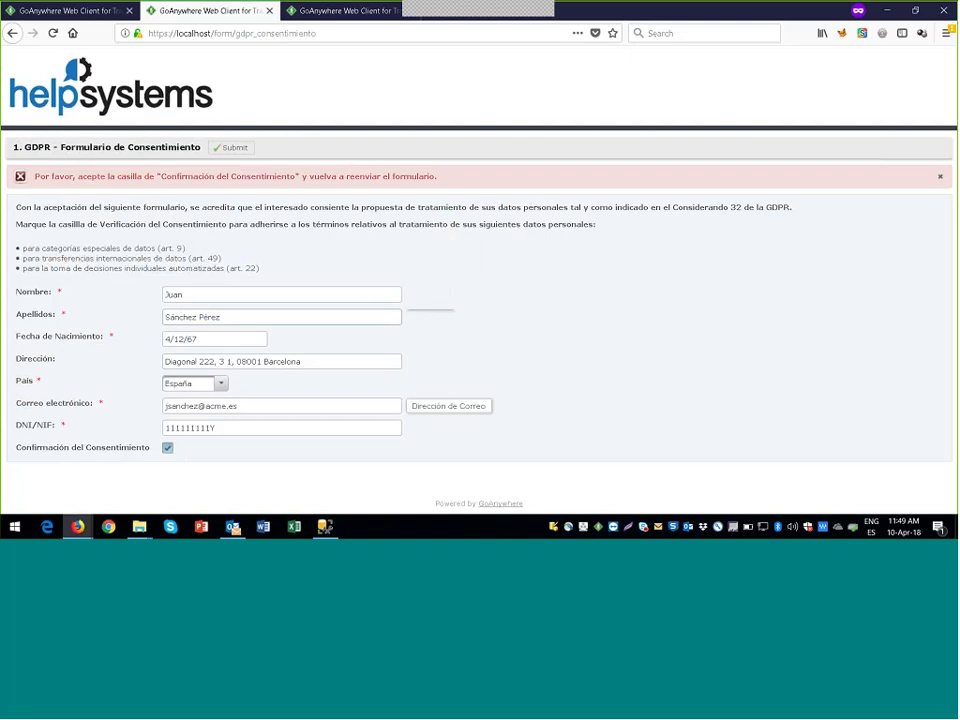
left_click(226, 148)
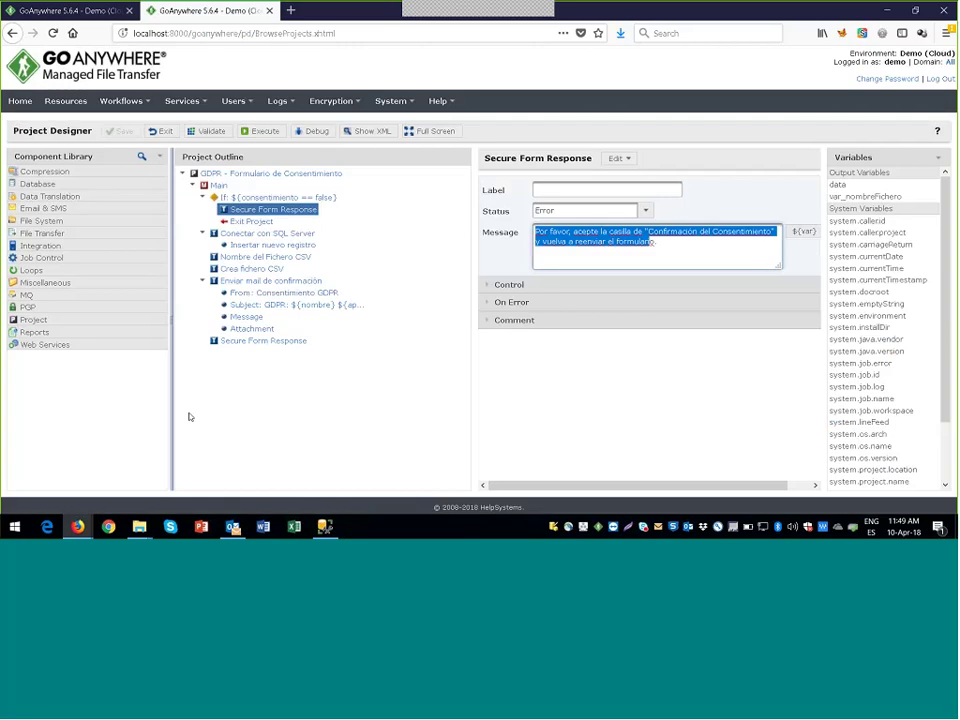
Step: Review the SQL connection, insert query, CSV file name and confirmation email tasks
left_click(274, 234)
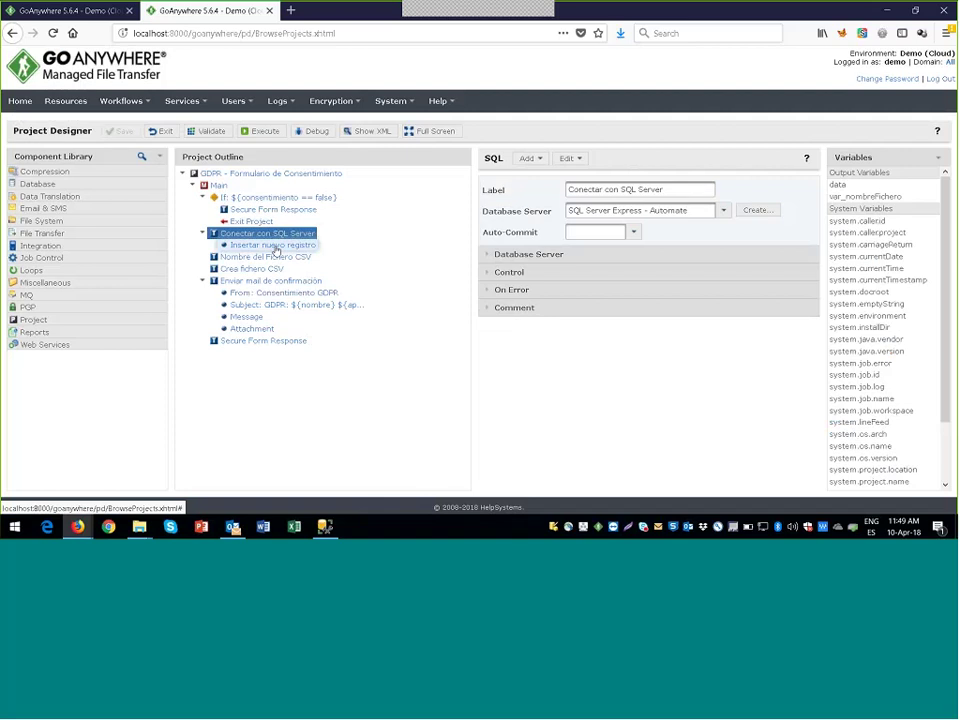
left_click(274, 245)
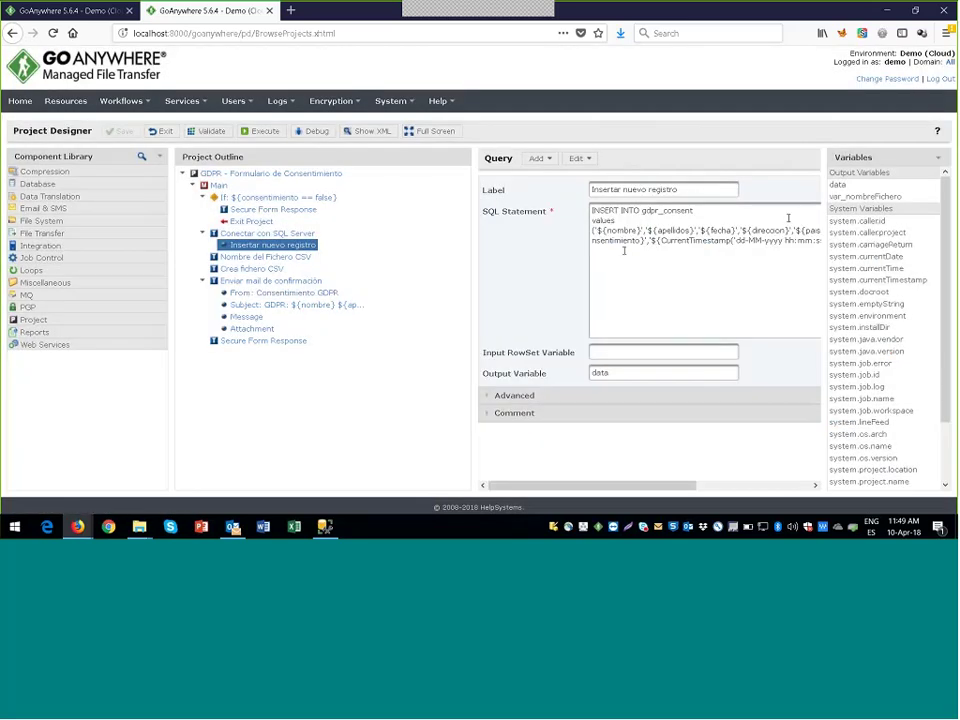
left_click(937, 158)
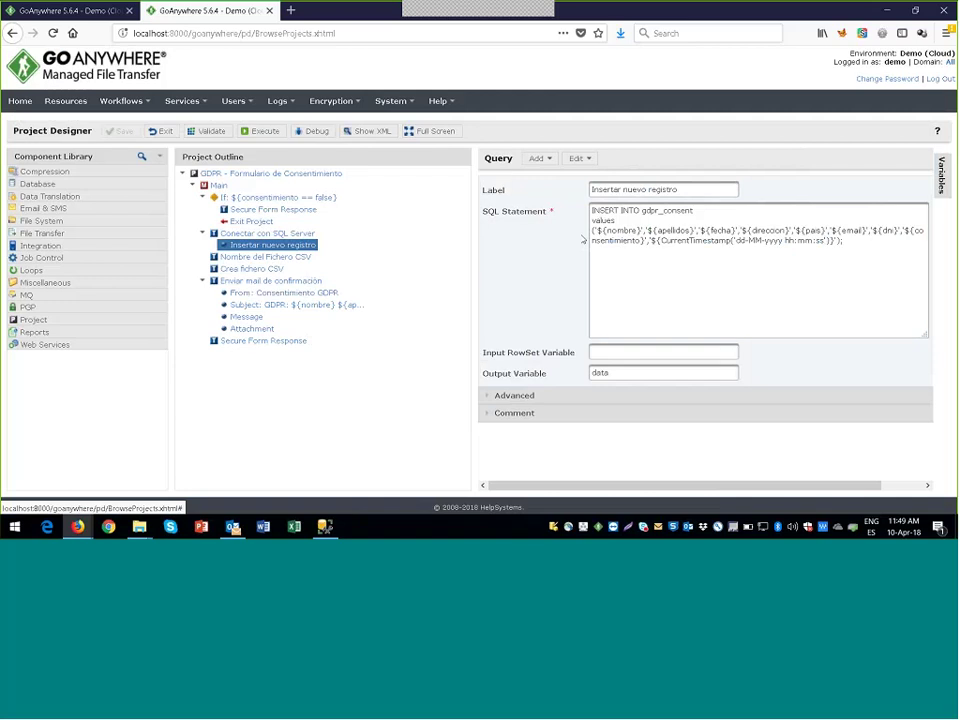
left_click(283, 258)
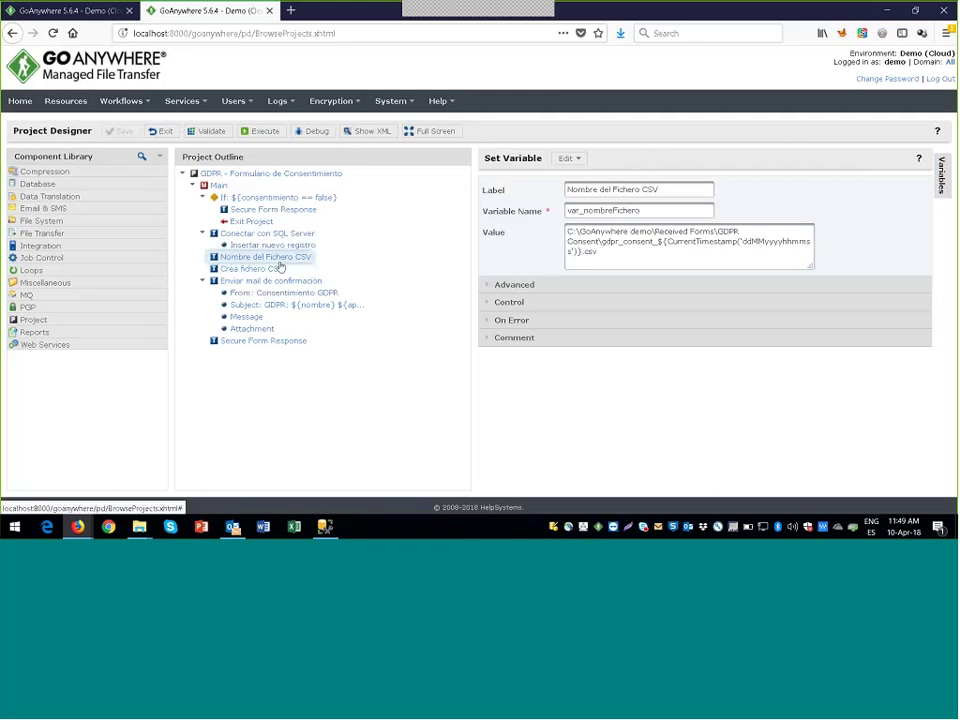
left_click(275, 281)
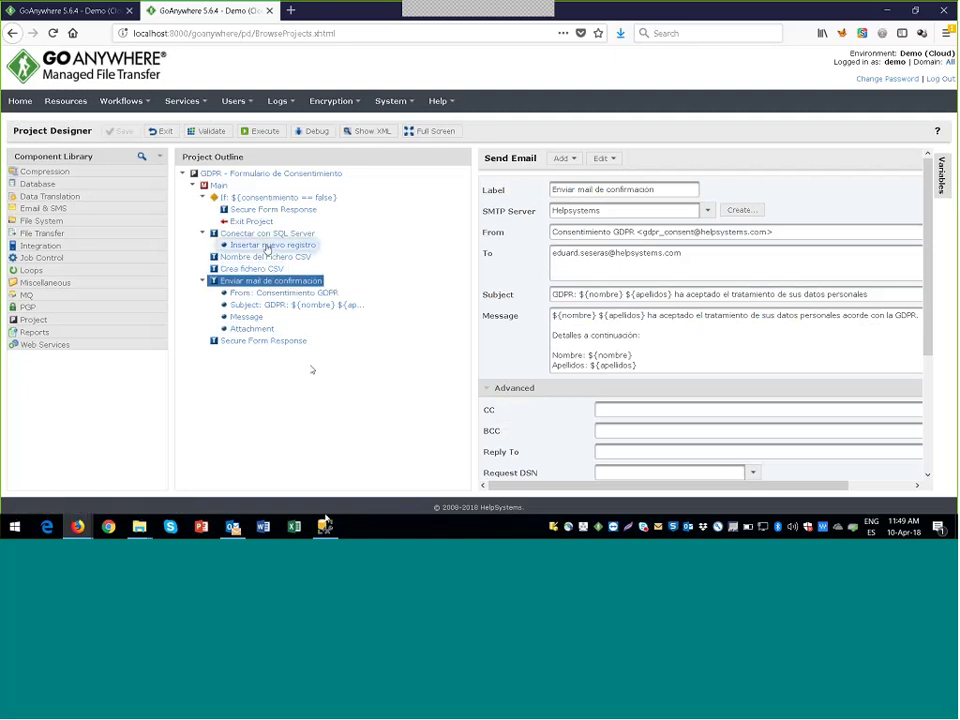
left_click(267, 233)
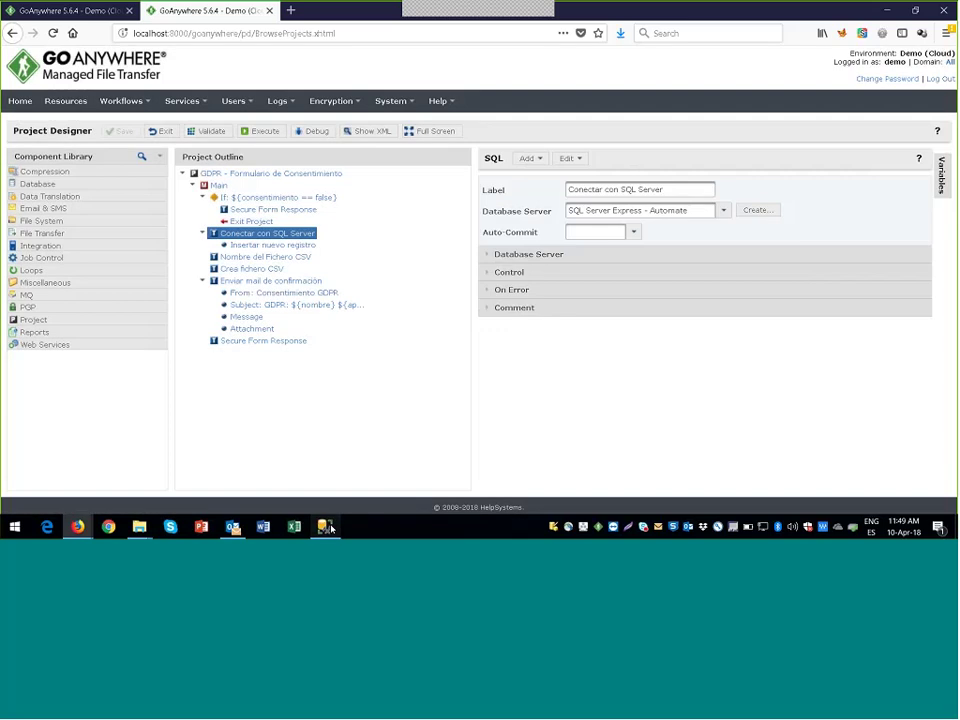
Step: Rerun the gdpr_consent query in SSMS with F5 and check the newest consent row
left_click(324, 526)
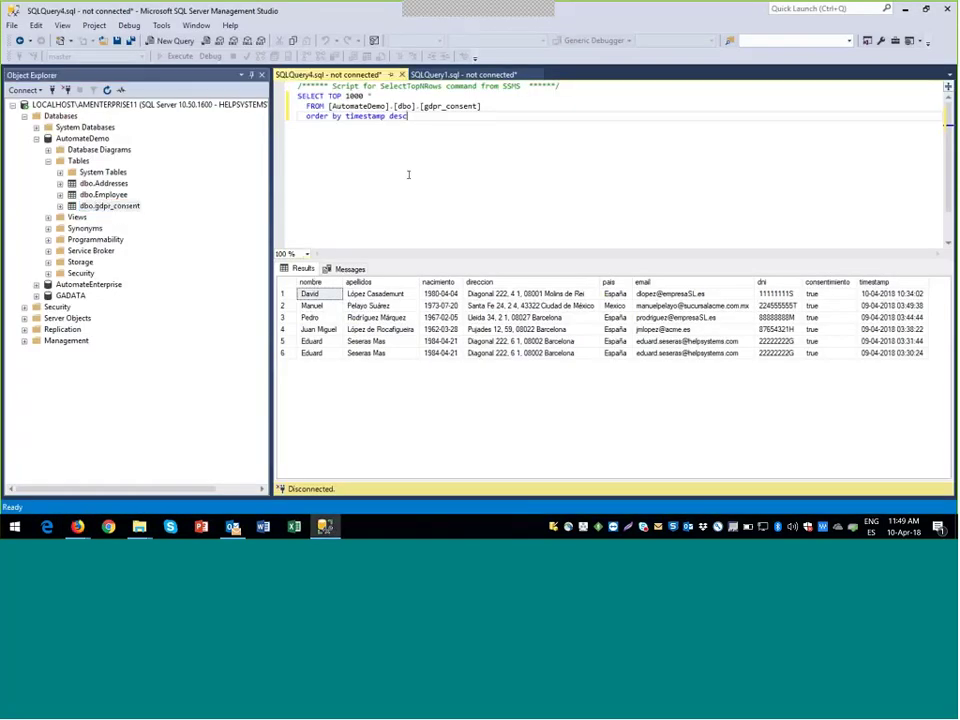
key("F5")
key("Return")
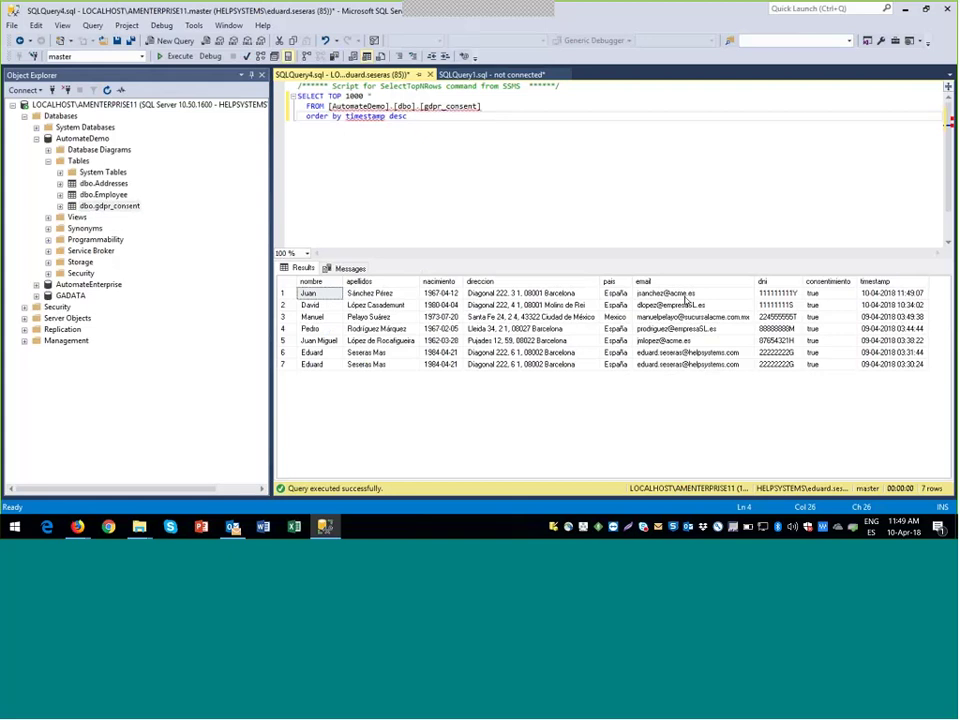
key("End")
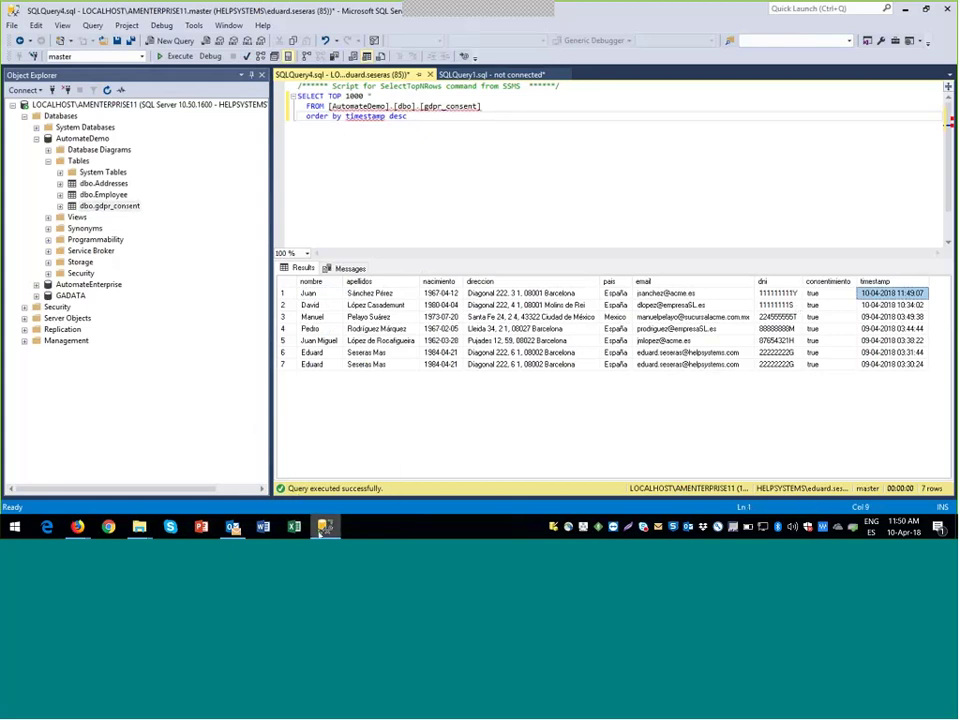
left_click(236, 528)
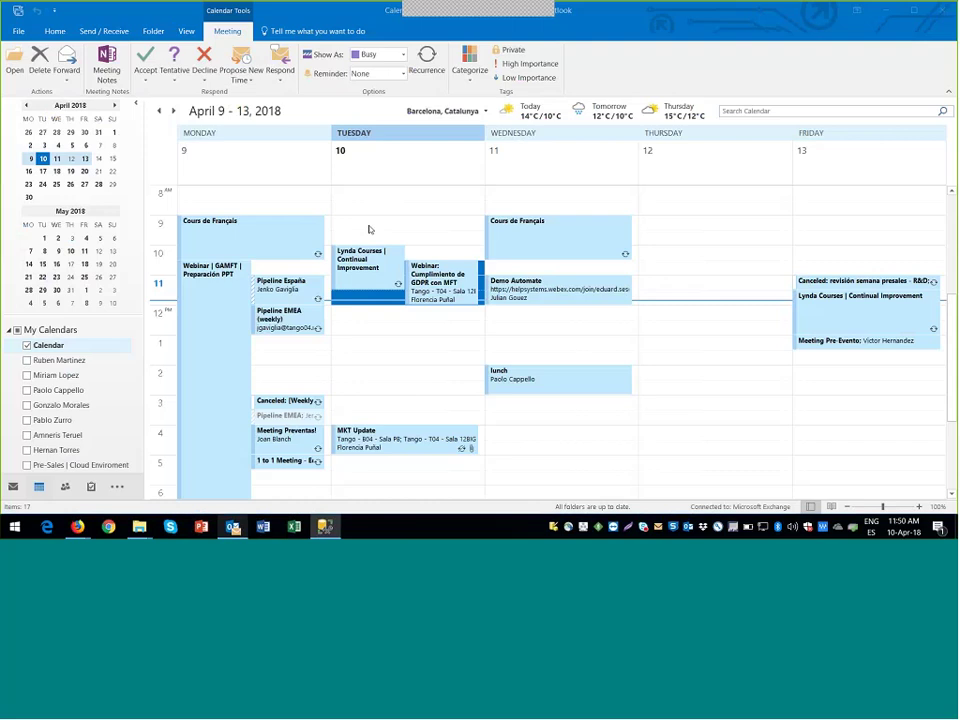
Step: Open the Consentimiento GDPR email, view its CSV attachment in Excel, then close both windows
key("ctrl+1")
double_click(282, 148)
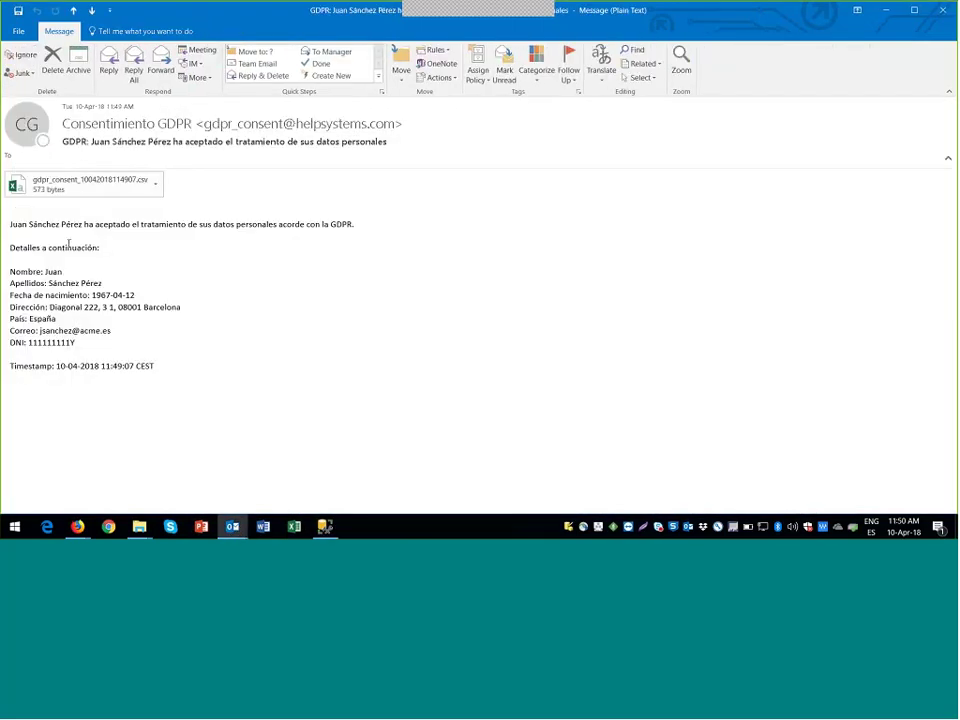
left_click(105, 184)
double_click(105, 184)
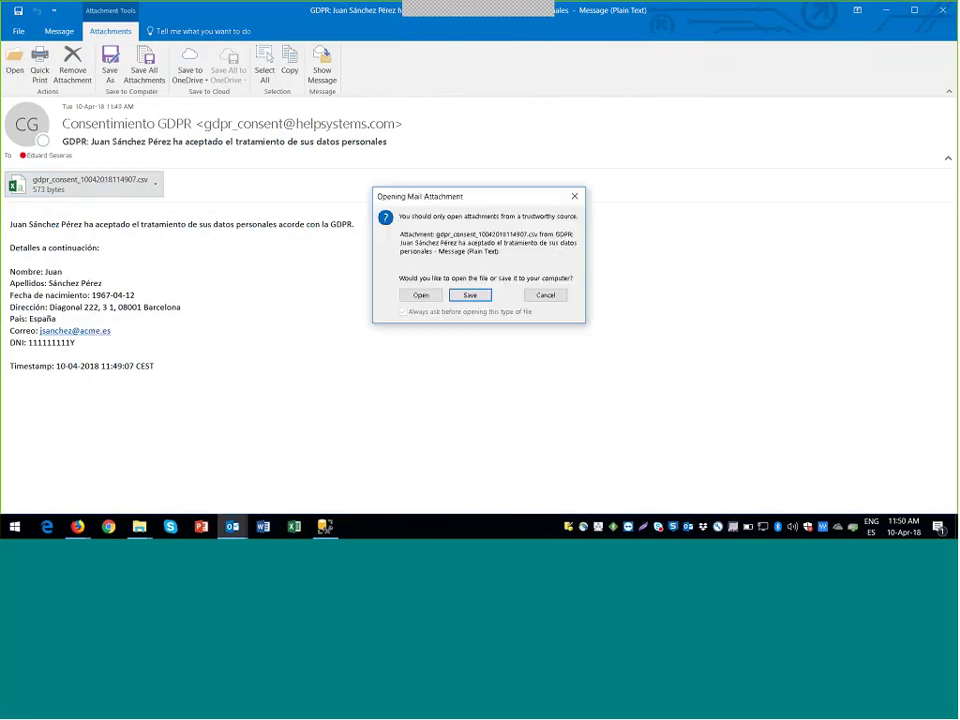
left_click(546, 298)
double_click(130, 184)
left_click(421, 295)
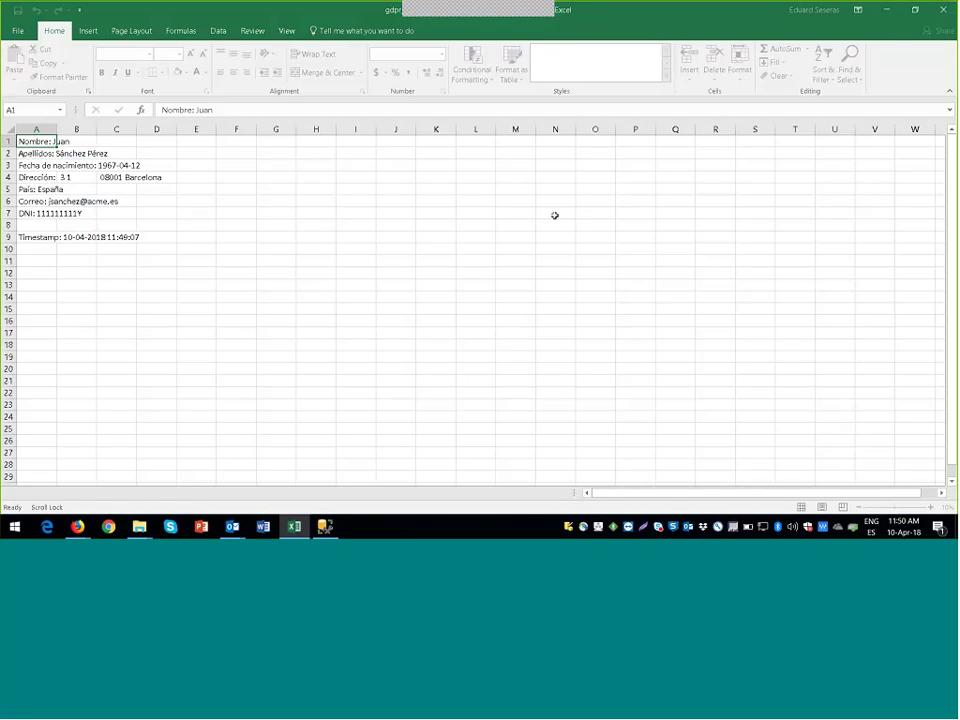
left_click(940, 10)
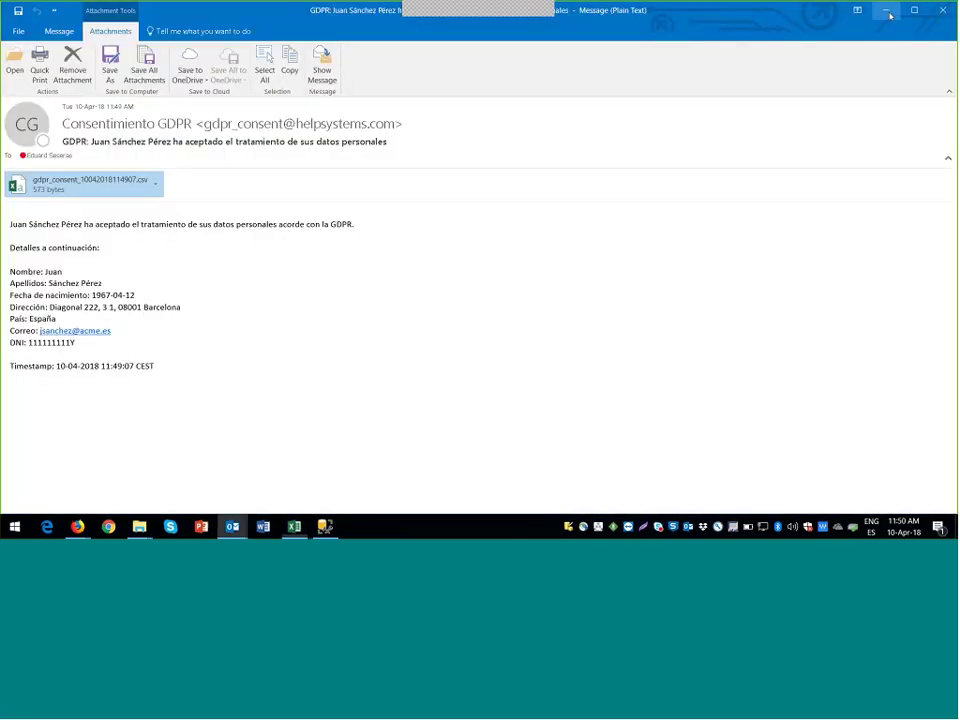
left_click(939, 11)
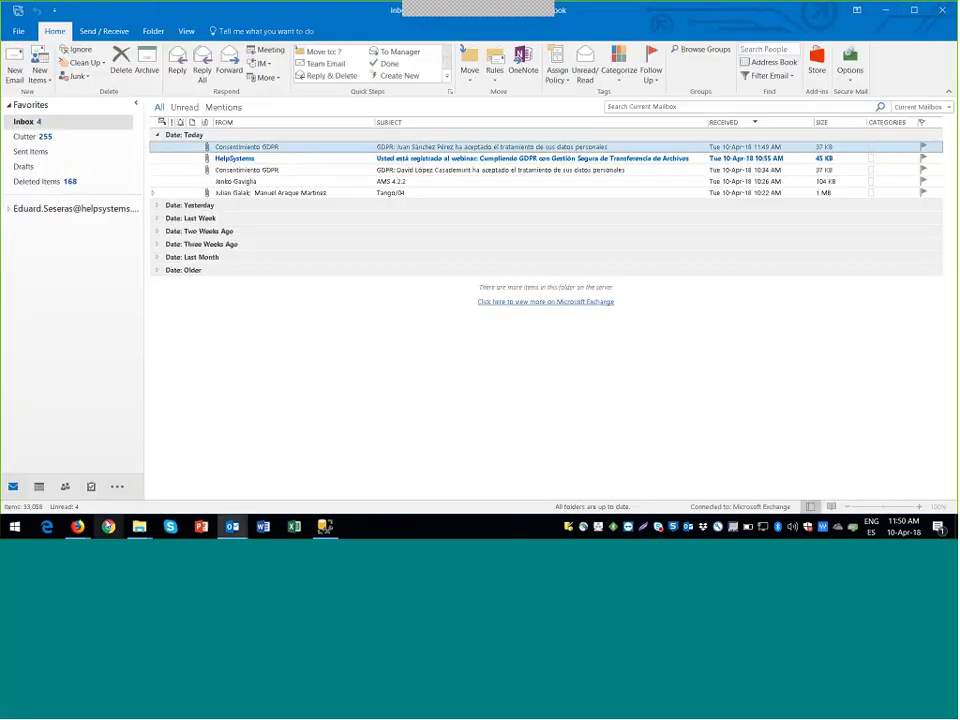
Step: Return to the GoAnywhere browser window to see the consent form's thank-you message
mouse_move(78, 524)
left_click(114, 486)
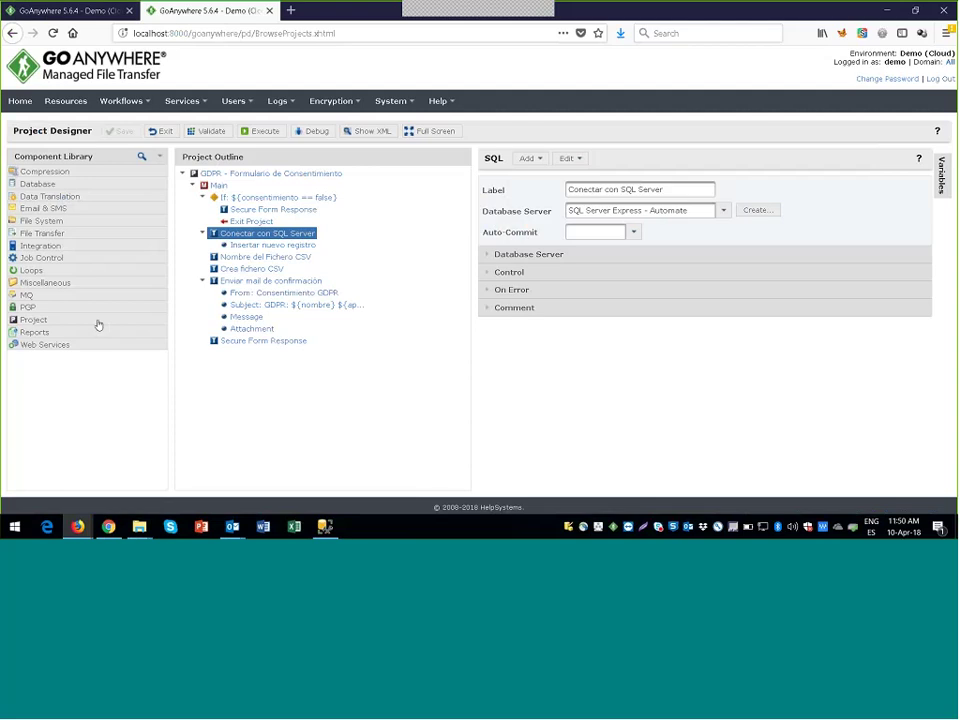
mouse_move(84, 535)
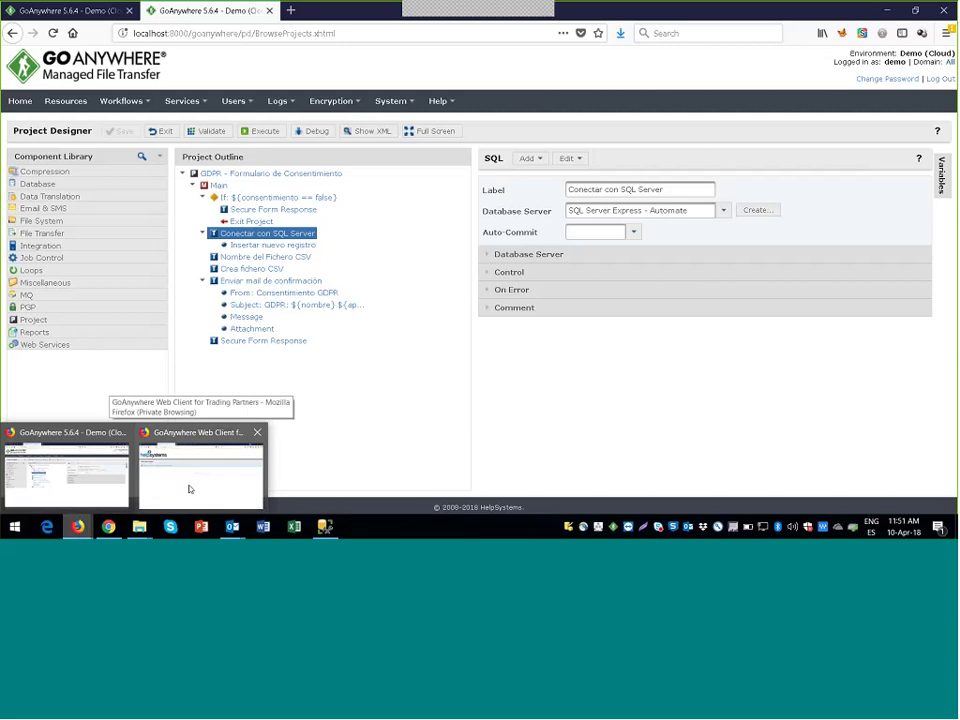
Step: Check the web client's empty Secure Mail inbox, then bring the Outlook inbox forward
left_click(188, 488)
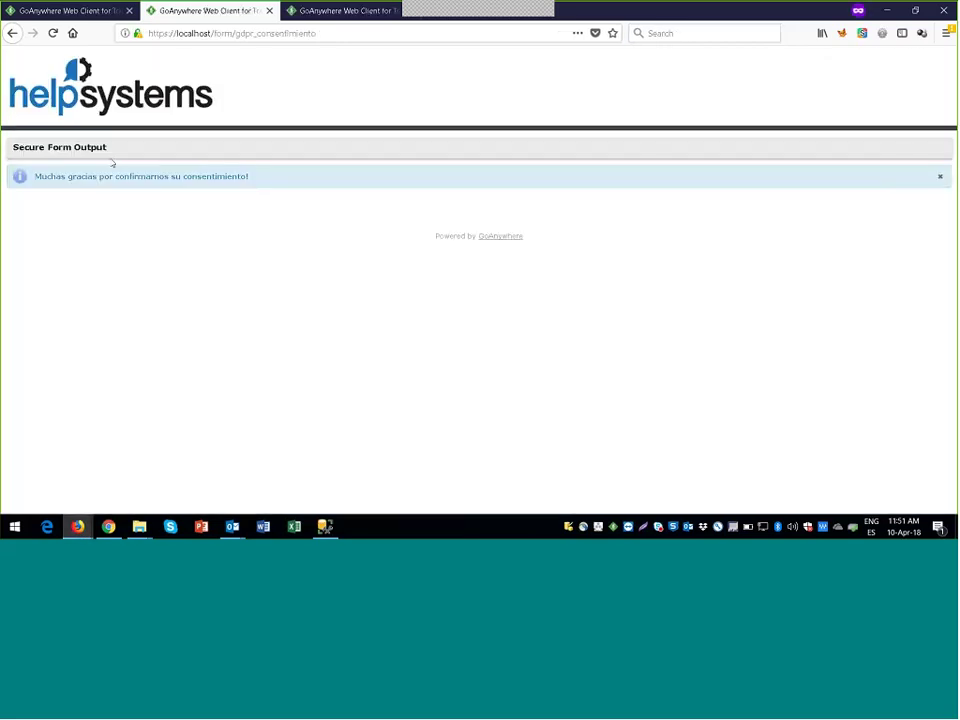
left_click(81, 11)
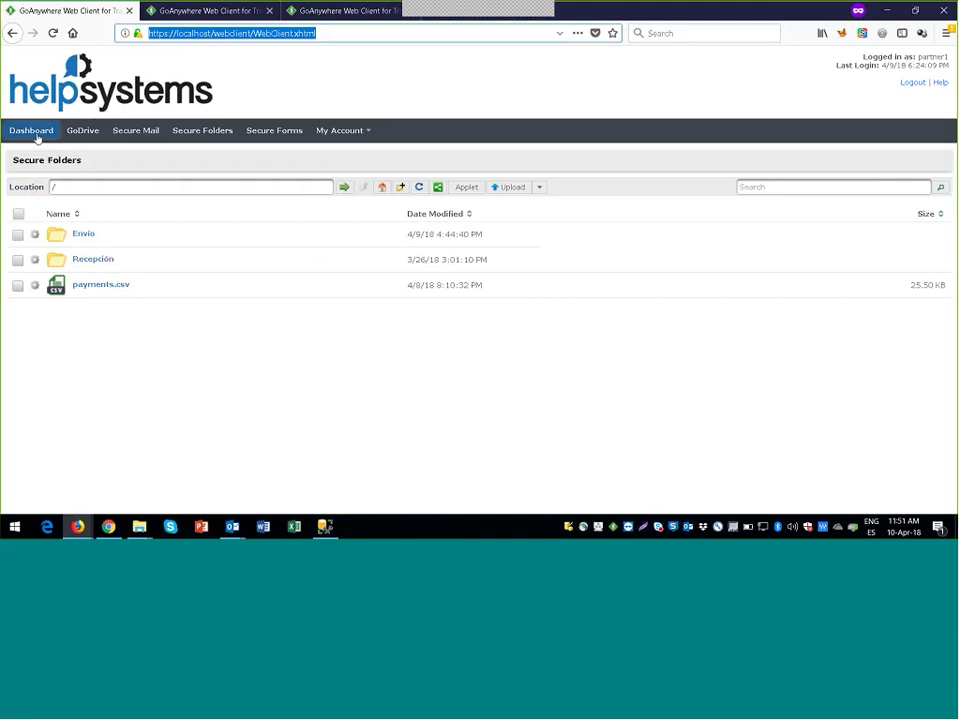
left_click(31, 130)
left_click(345, 268)
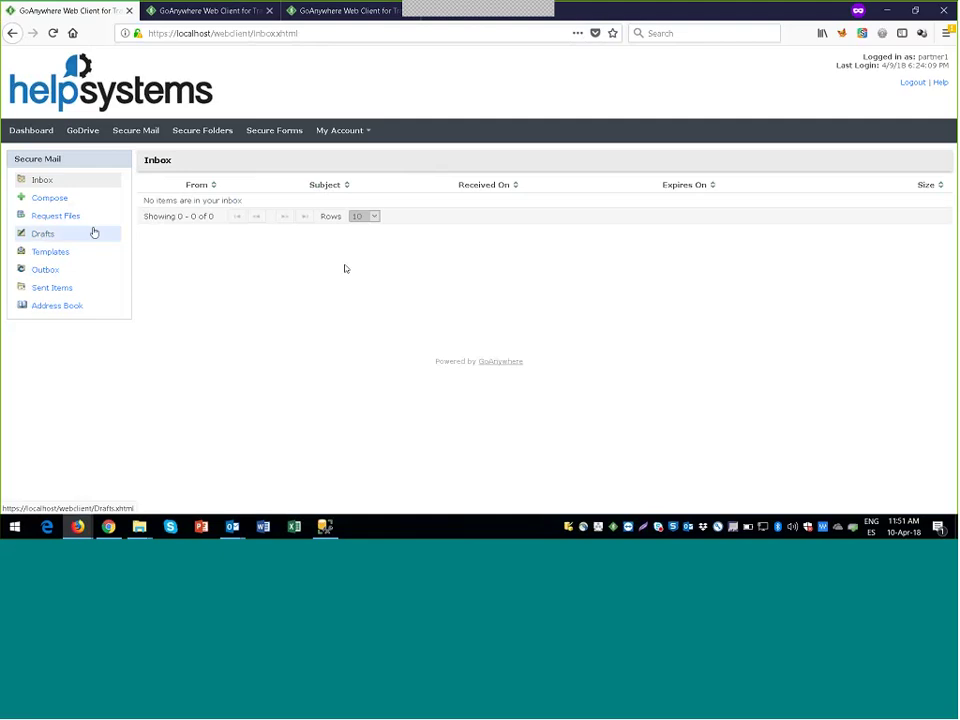
mouse_move(235, 530)
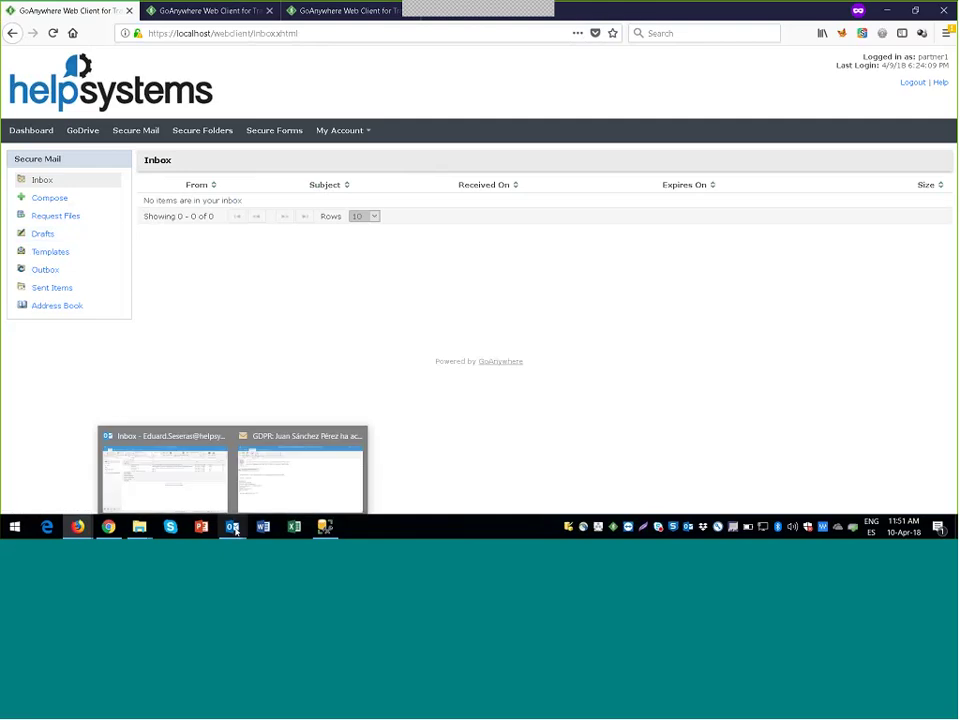
left_click(180, 487)
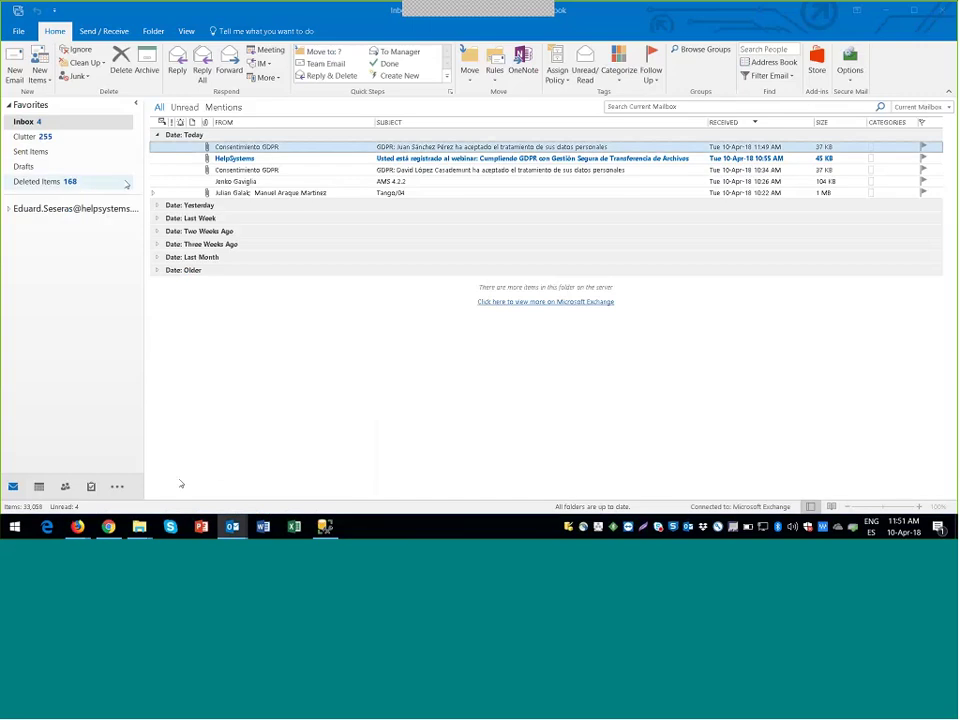
Step: Draft a new email with the GDPR meeting presentation attached, discard it unsaved, and return to the browser
left_click(10, 70)
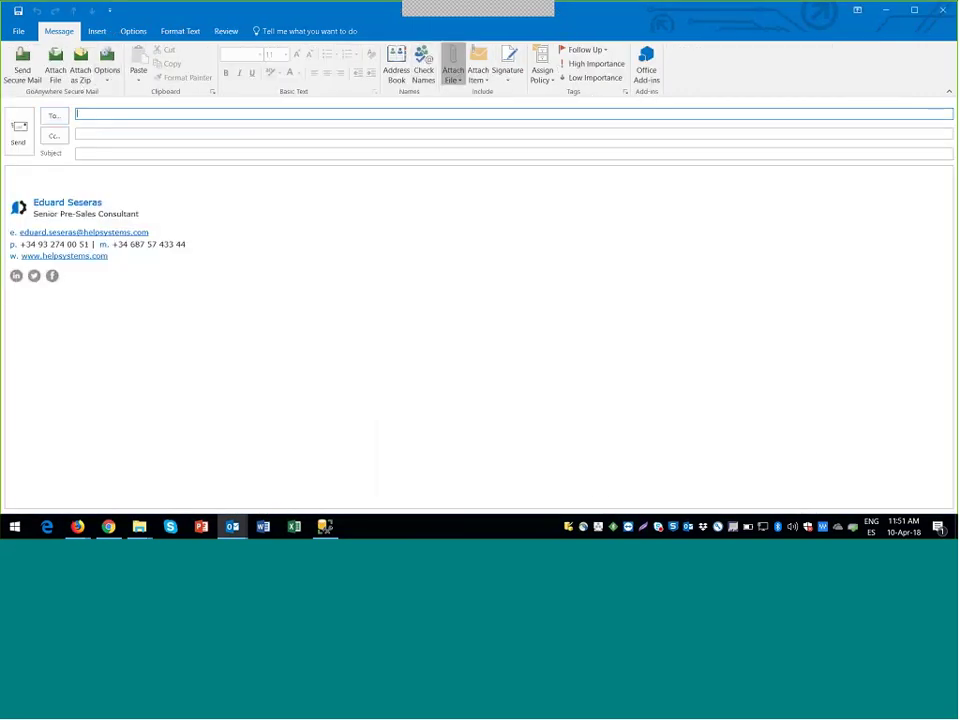
left_click(454, 74)
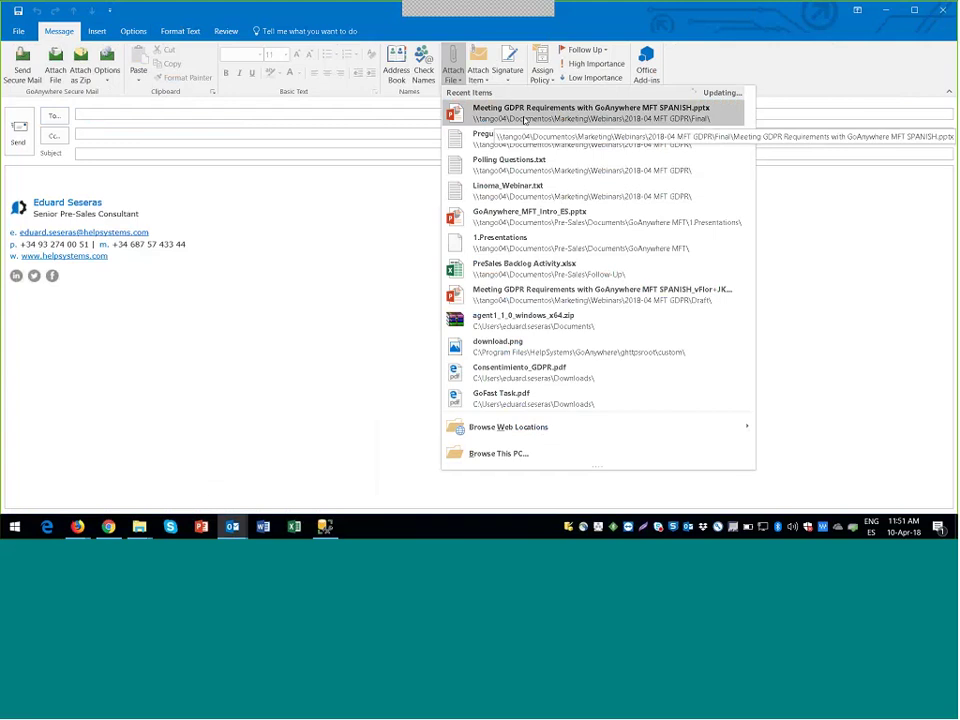
left_click(522, 118)
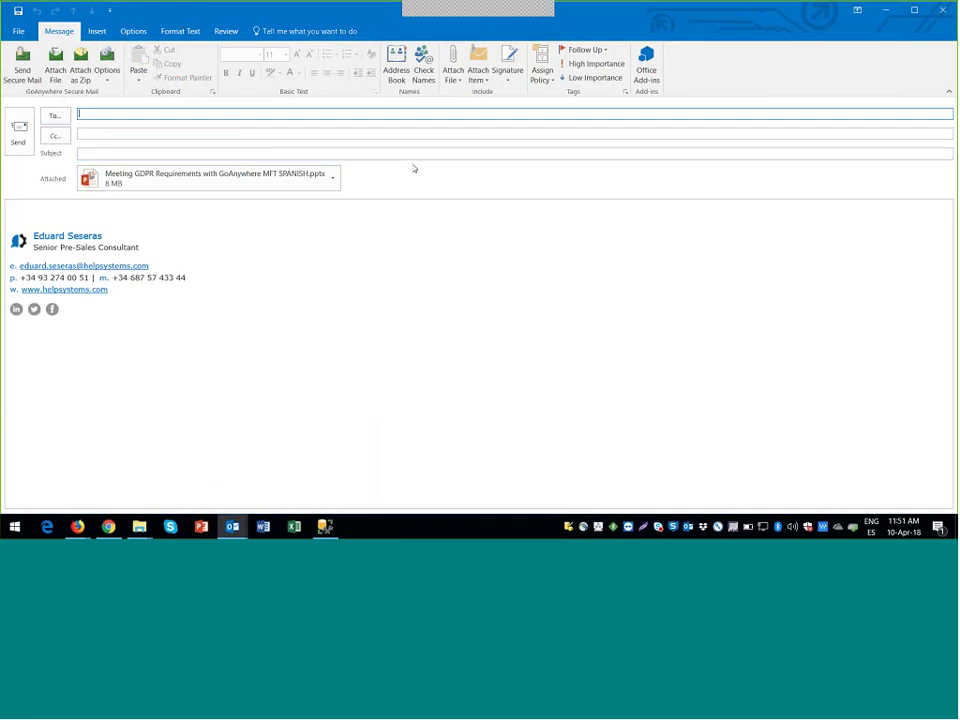
left_click(939, 15)
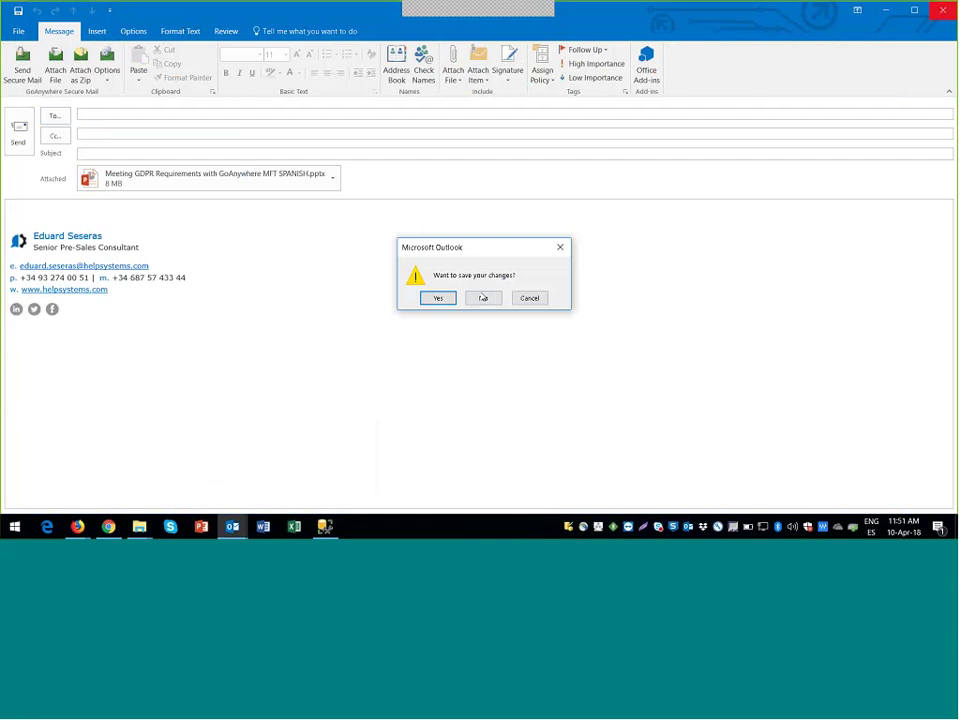
left_click(484, 298)
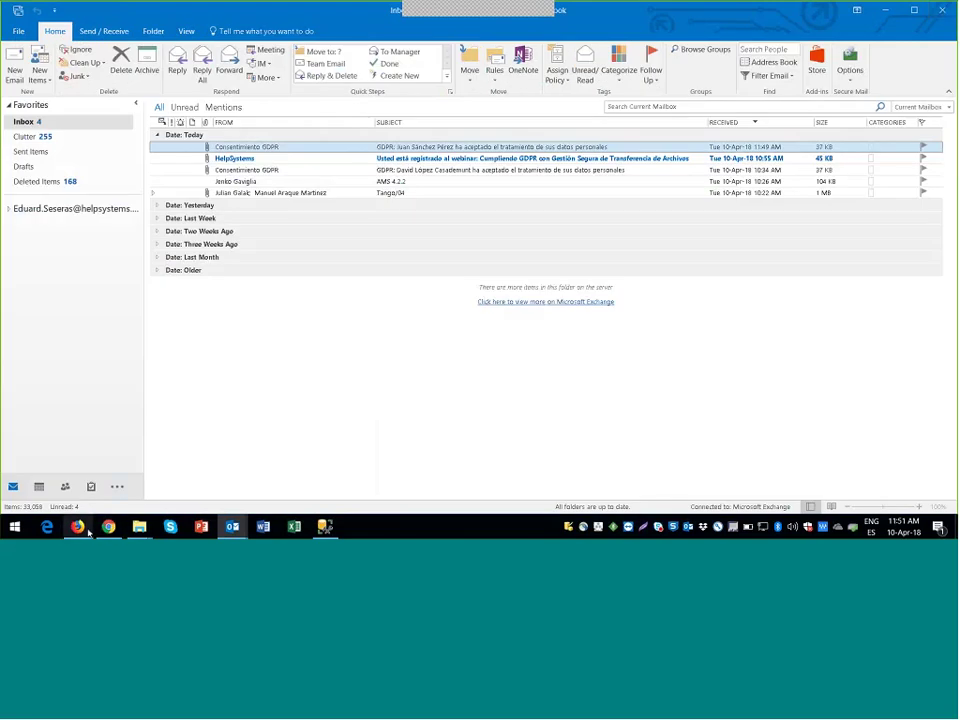
mouse_move(86, 533)
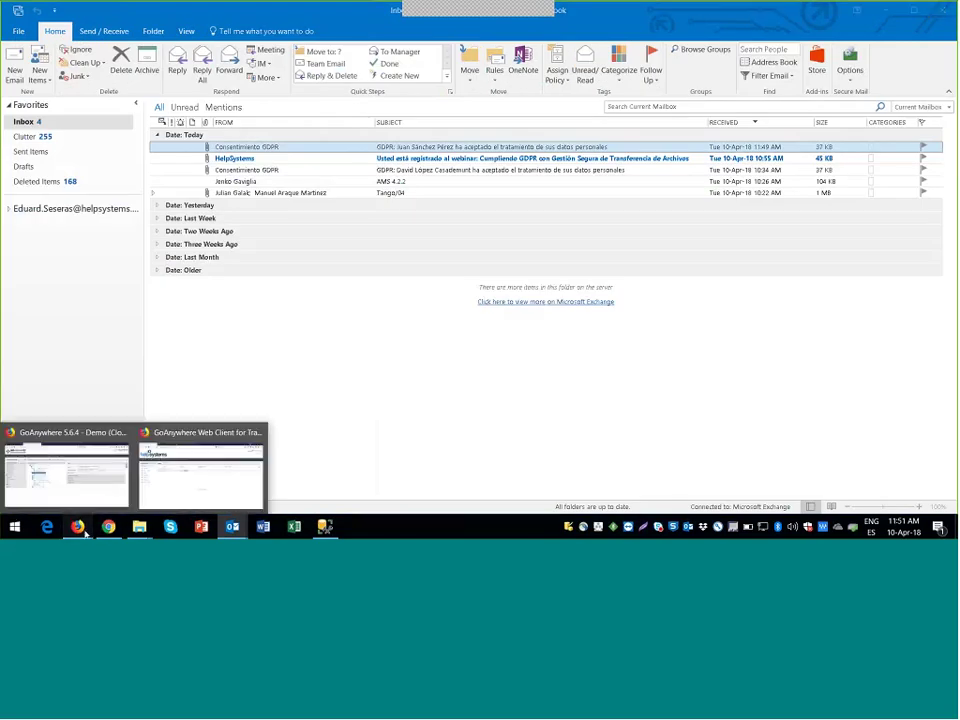
left_click(158, 498)
Step: Attach Consentimiento_GDPR.pdf to the '2. GDPR - Envío PDF de Consentimiento' form
left_click(337, 13)
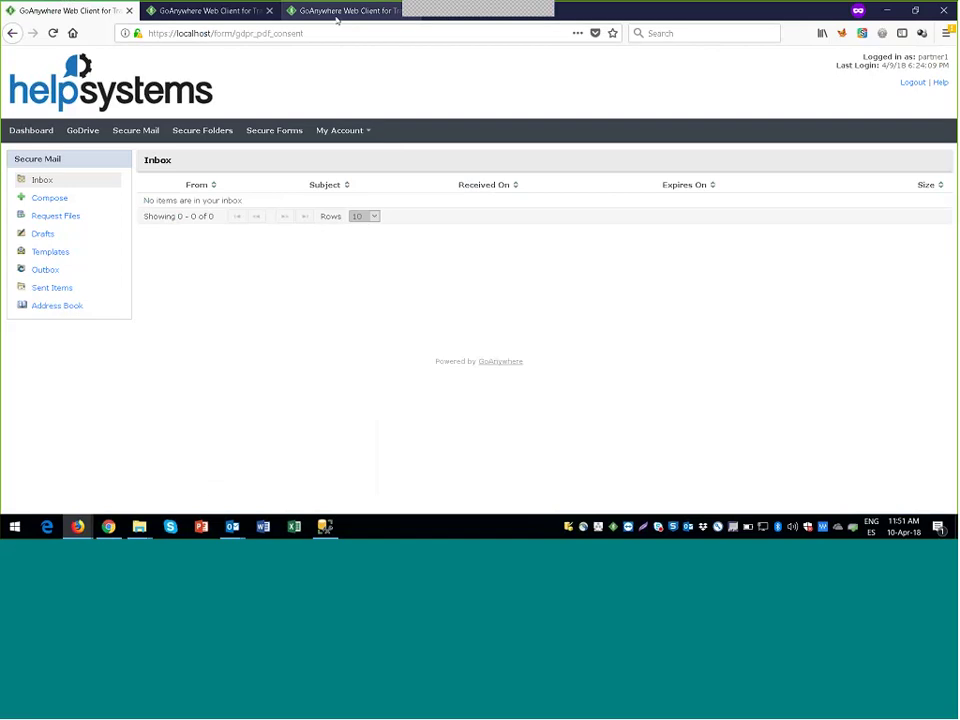
left_click(332, 33)
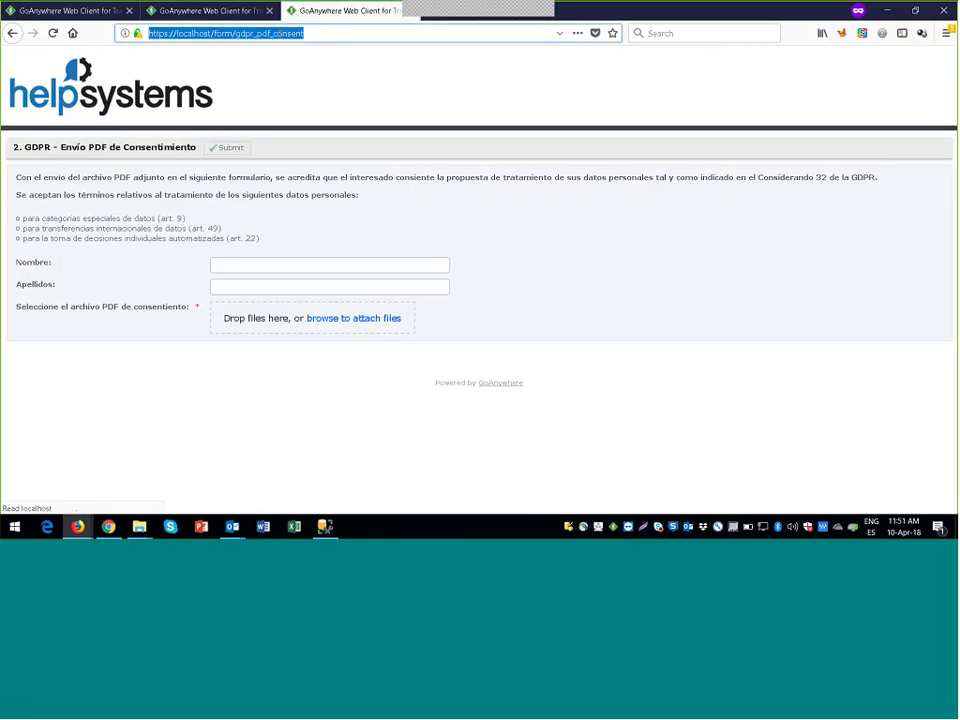
left_click(222, 97)
left_click(252, 263)
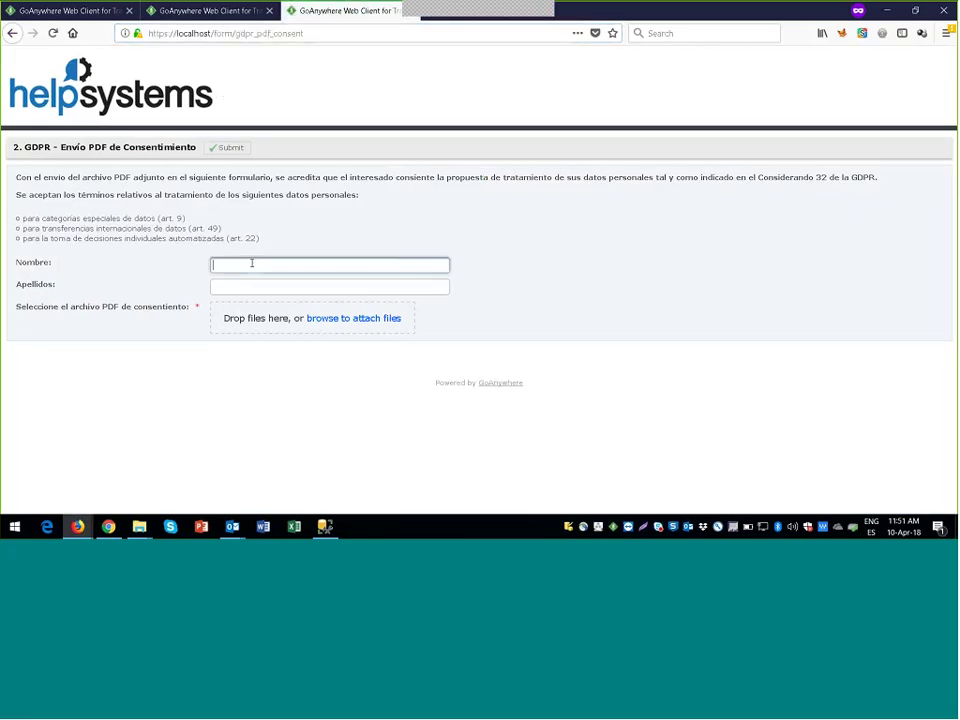
left_click(348, 323)
left_click(170, 114)
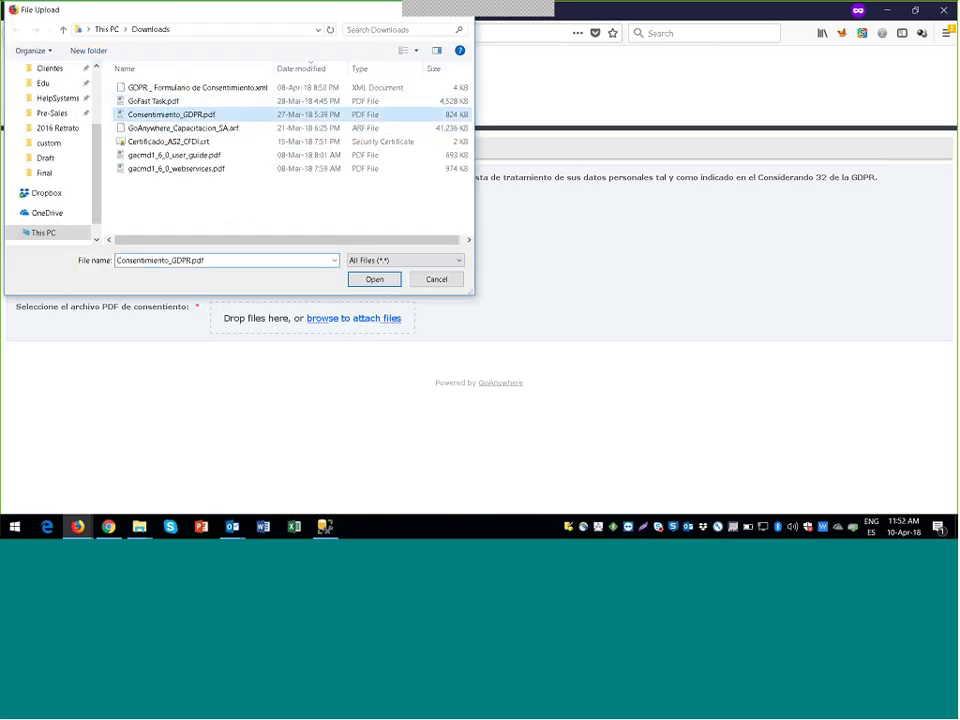
left_click(375, 280)
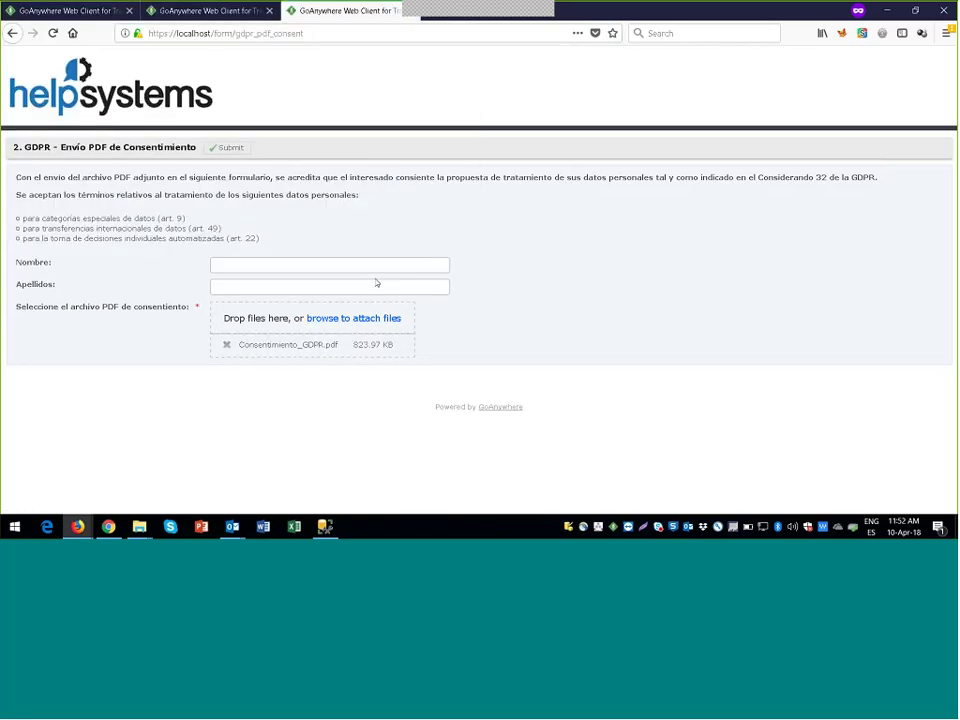
Step: Enter the person's first name and surname in Nombre and Apellidos, then submit the form
left_click(350, 268)
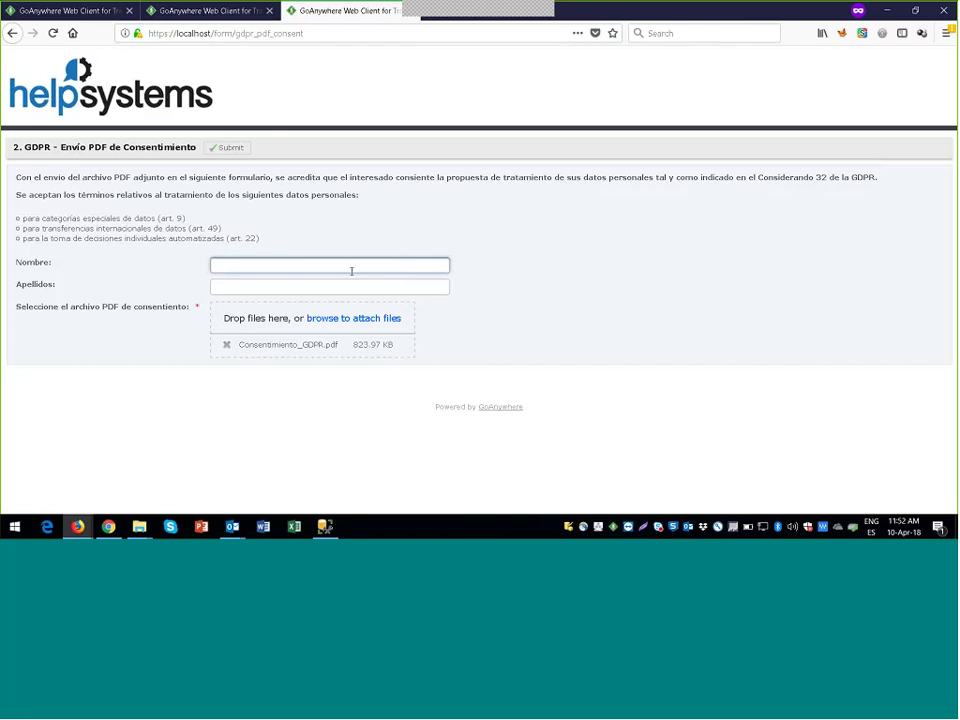
key("Tab")
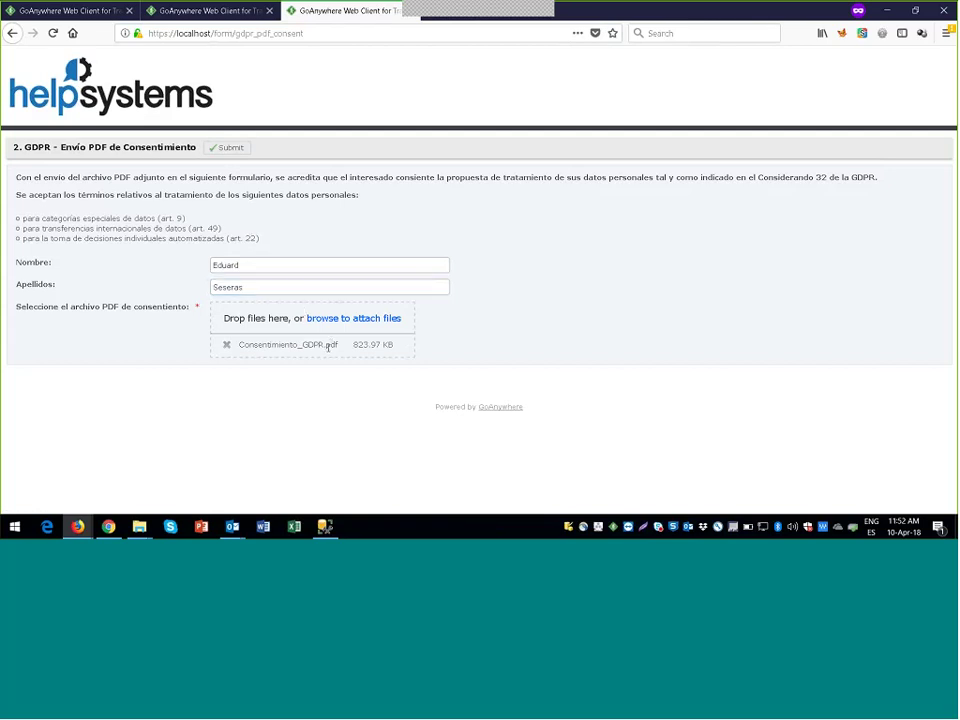
double_click(331, 344)
left_click(226, 344)
key("Escape")
left_click(226, 147)
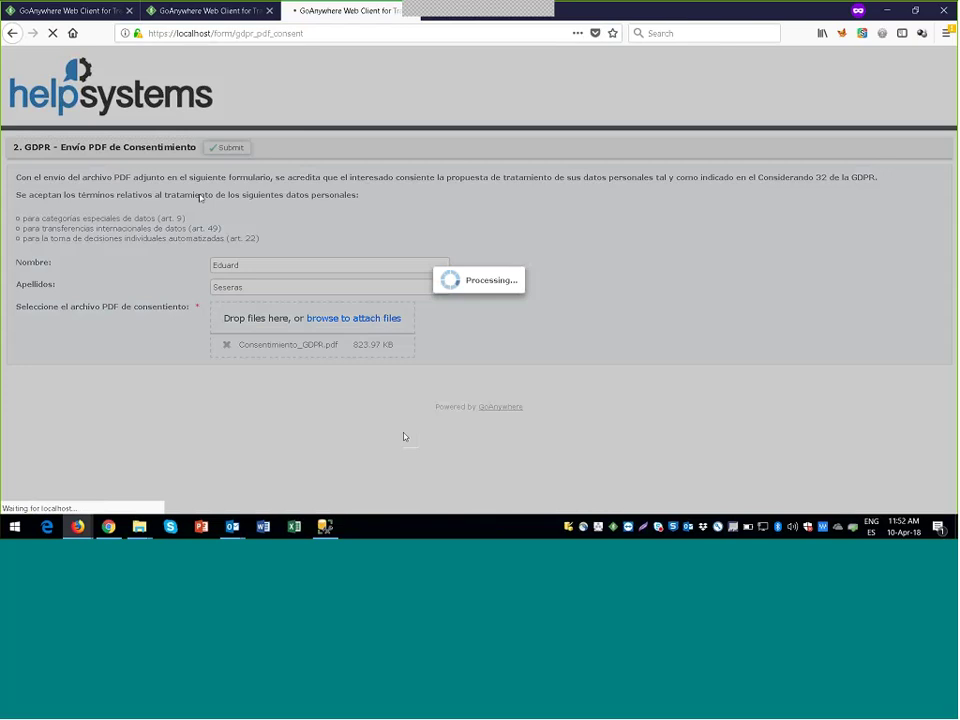
Step: Wait for the submission to finish and the thank-you Secure Form Output page to load
double_click(161, 35)
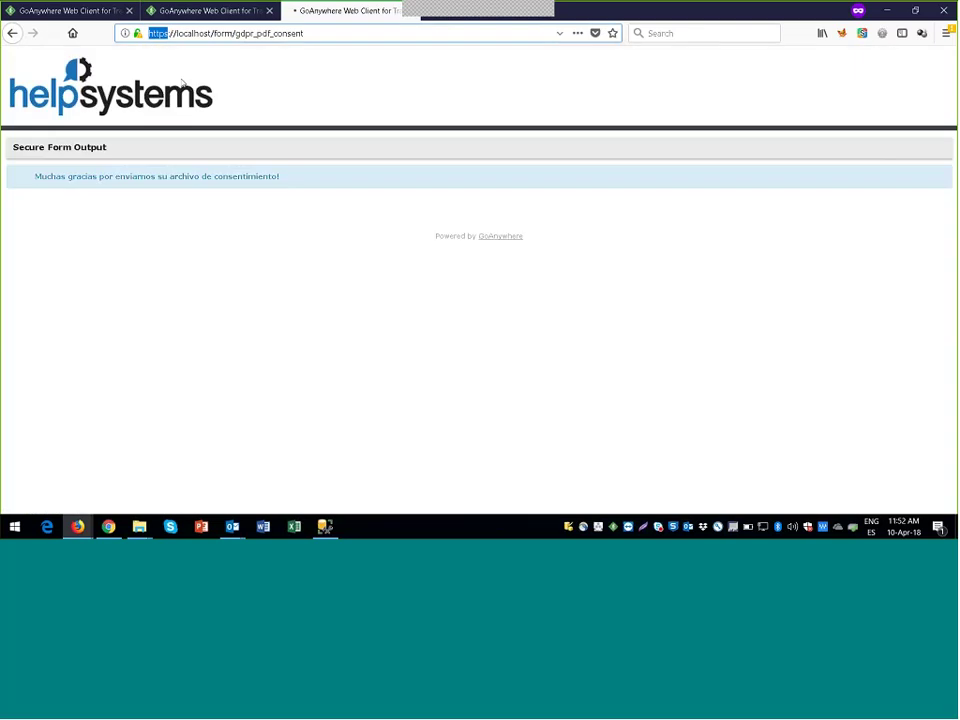
left_click(194, 188)
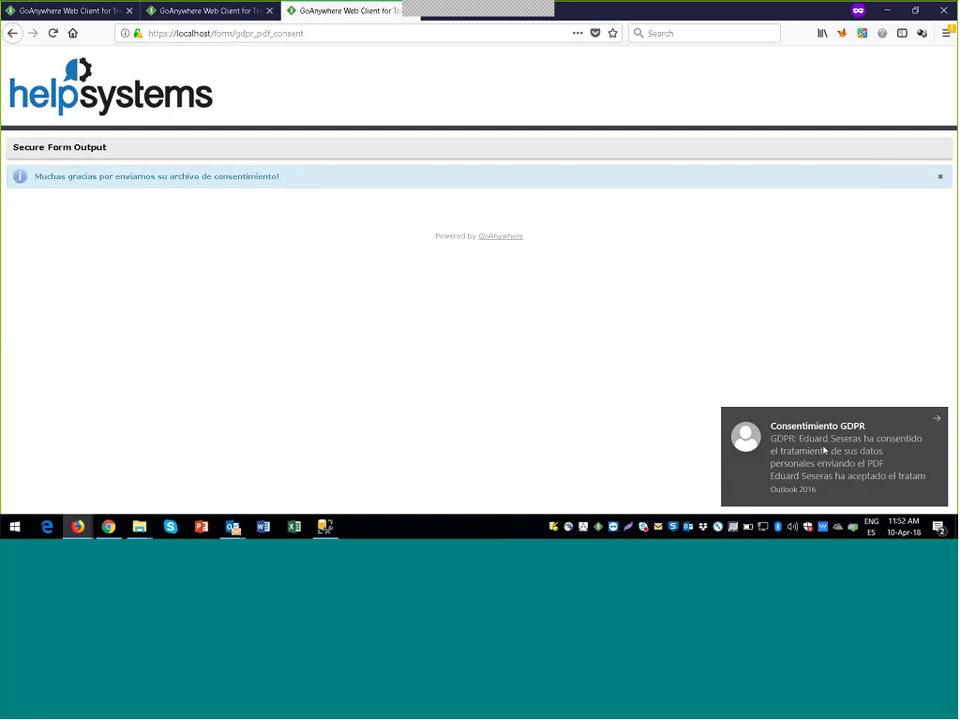
left_click(822, 450)
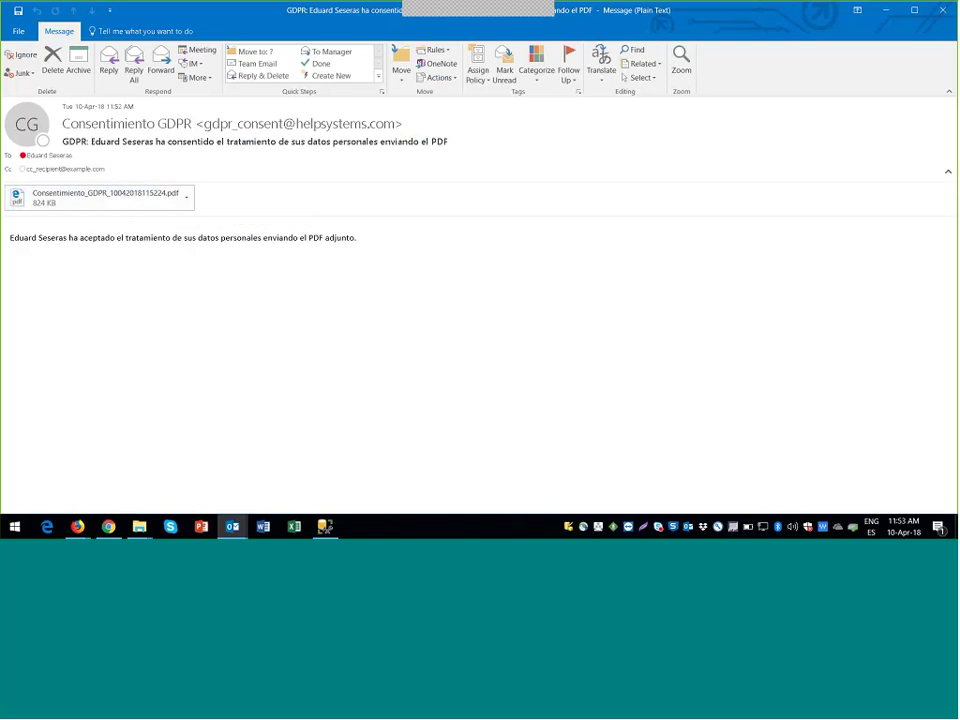
key("alt+Tab")
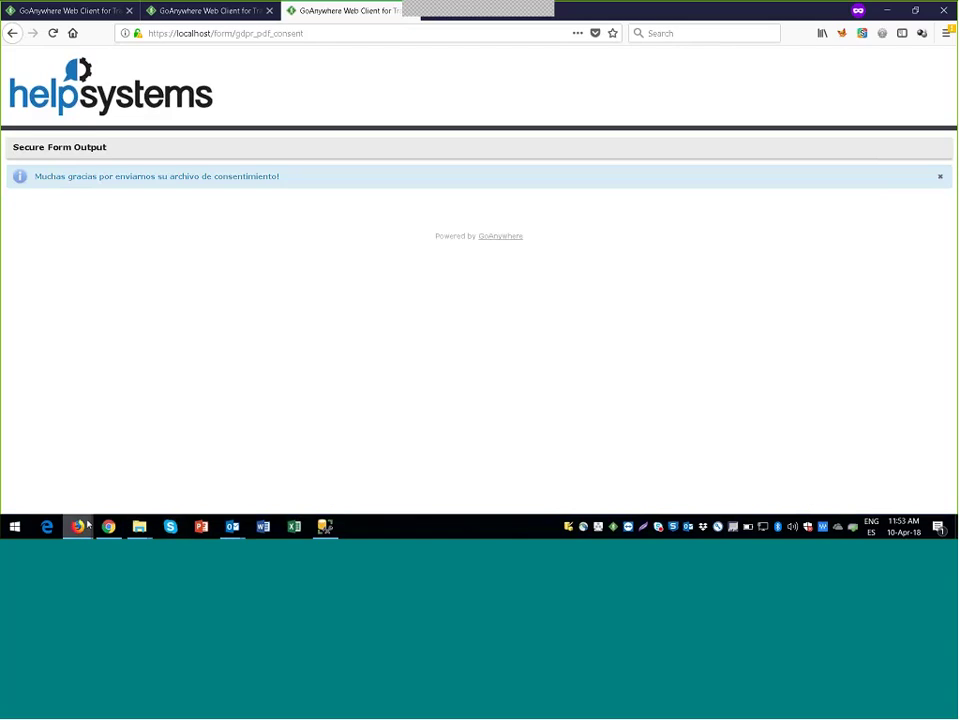
Step: Open Logs > Audit Logs in the GoAnywhere 5.6.4 Demo admin console to view the HTTPS log
mouse_move(77, 526)
left_click(66, 470)
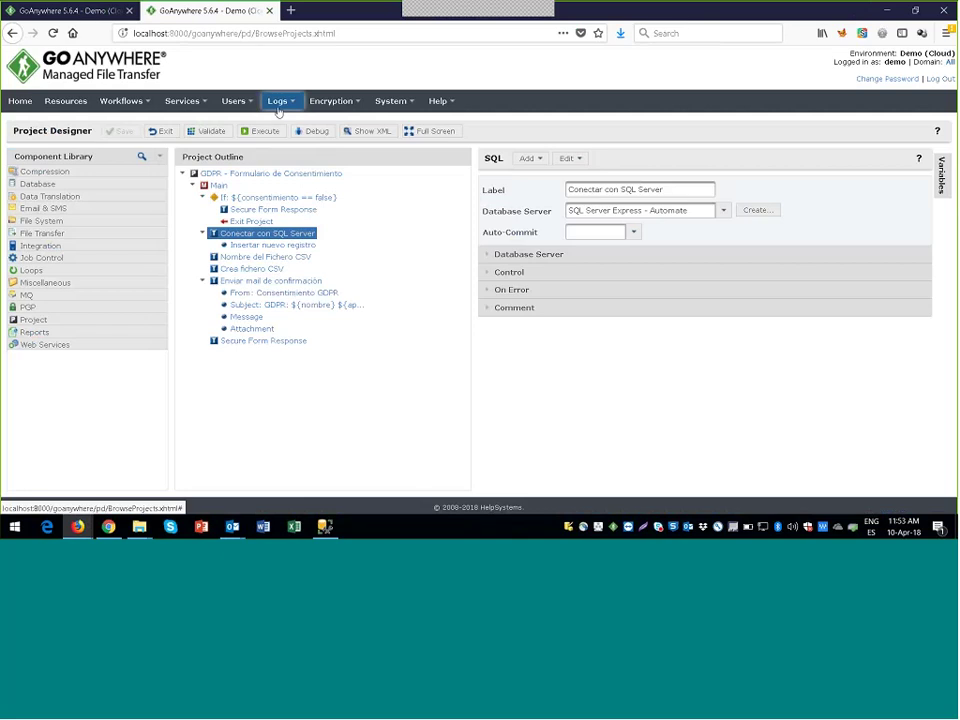
left_click(279, 106)
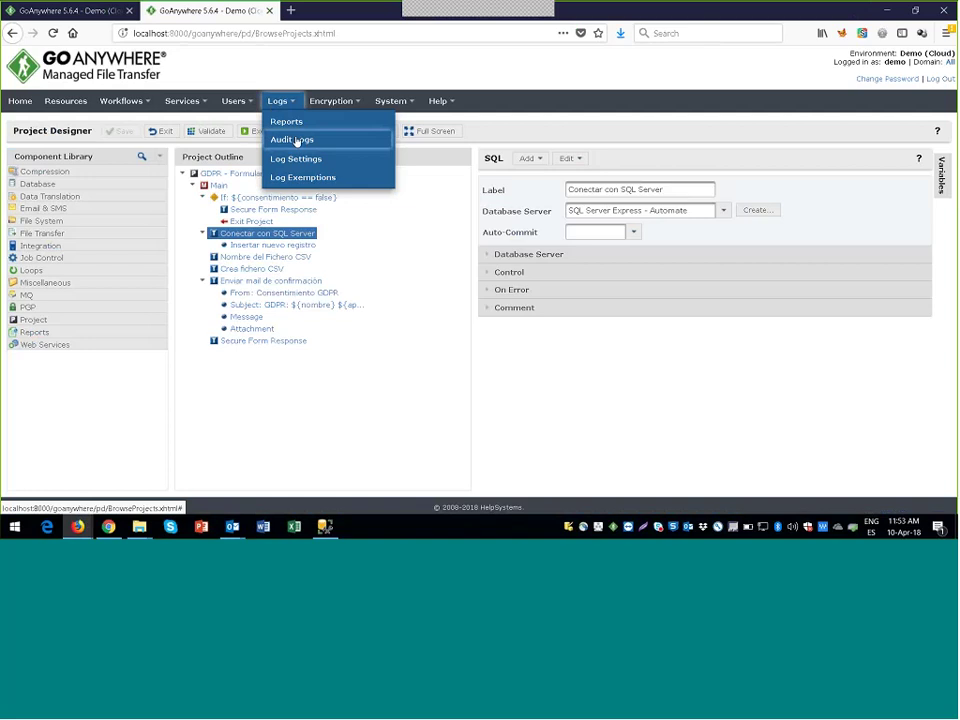
left_click(294, 140)
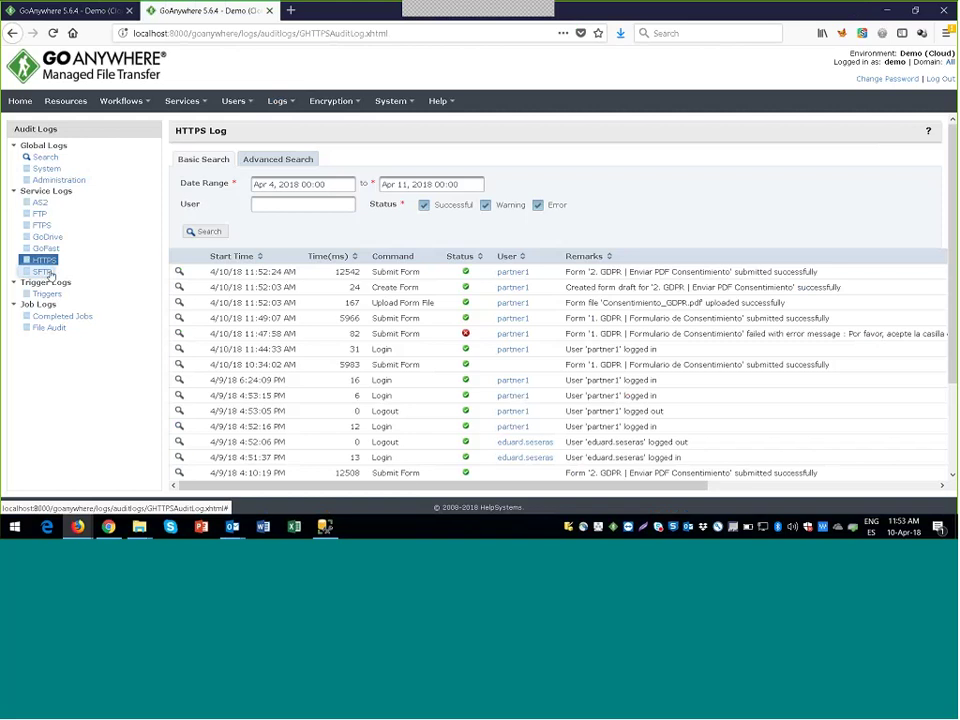
Step: Filter the SFTP audit log to show only Upload commands
left_click(43, 272)
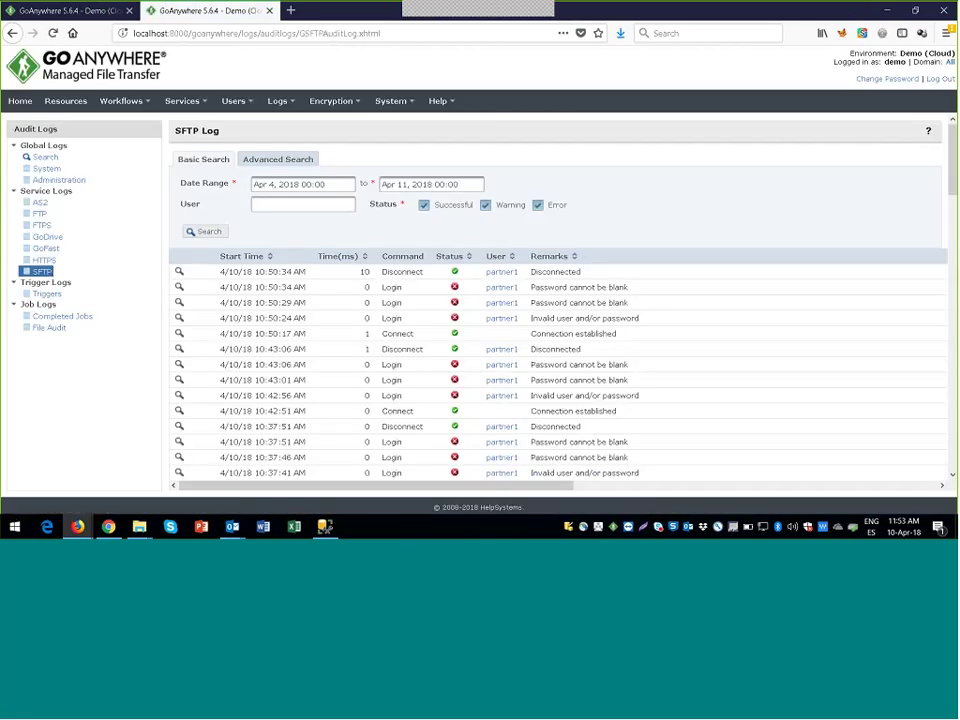
left_click(276, 162)
left_click(513, 241)
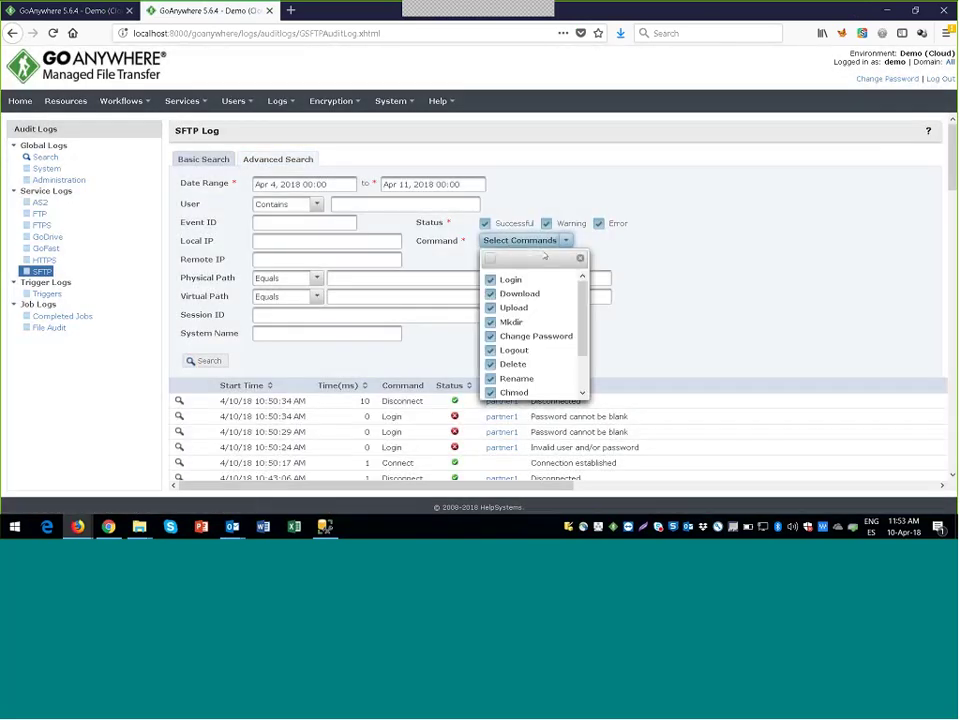
left_click(491, 261)
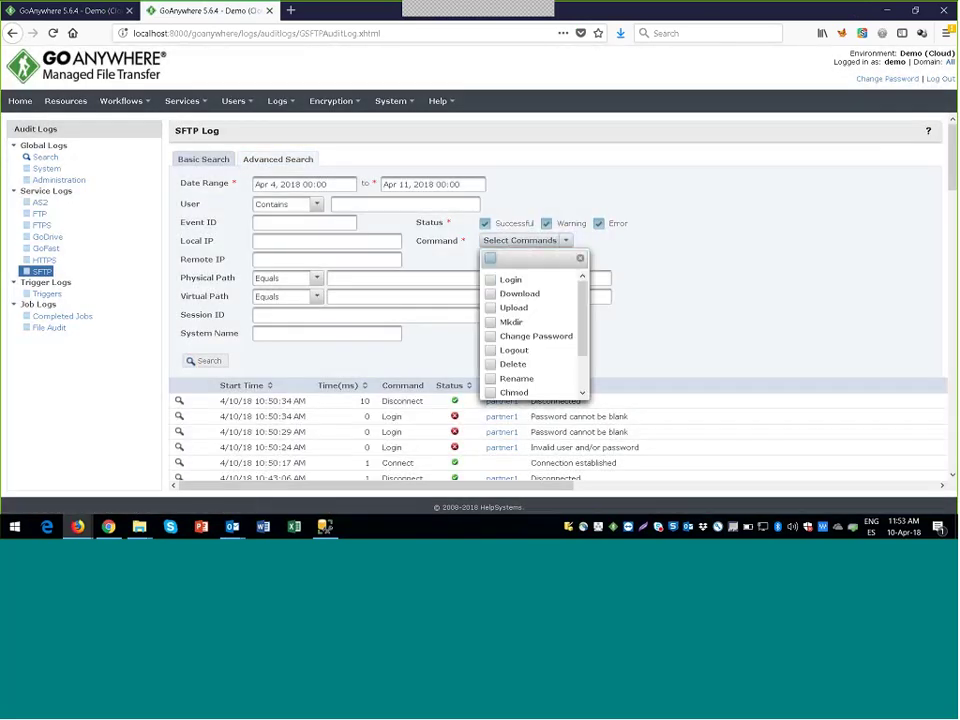
left_click(508, 308)
left_click(677, 270)
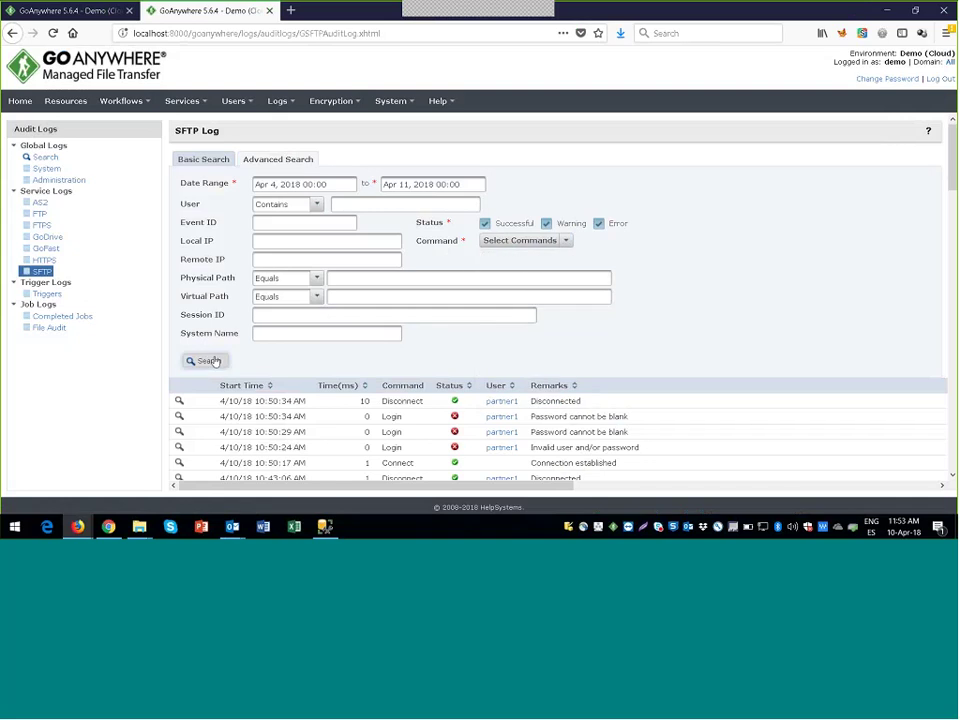
Step: Set the search start date to Mar 1, 2018 and view the 4/9/18 11:00:45 AM upload details
left_click(284, 185)
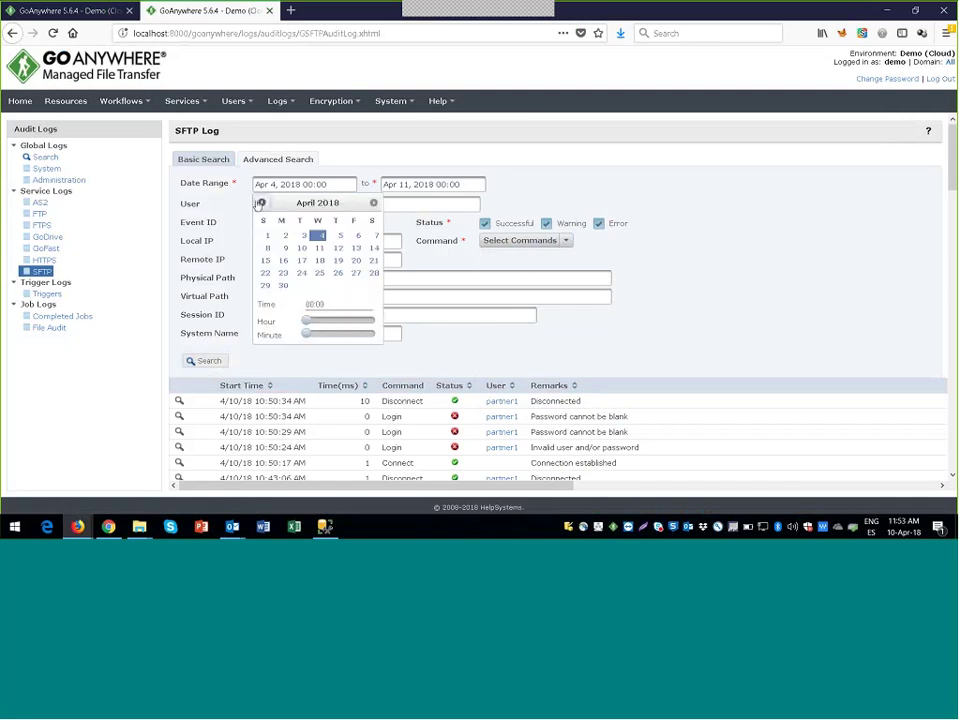
left_click(262, 203)
left_click(340, 235)
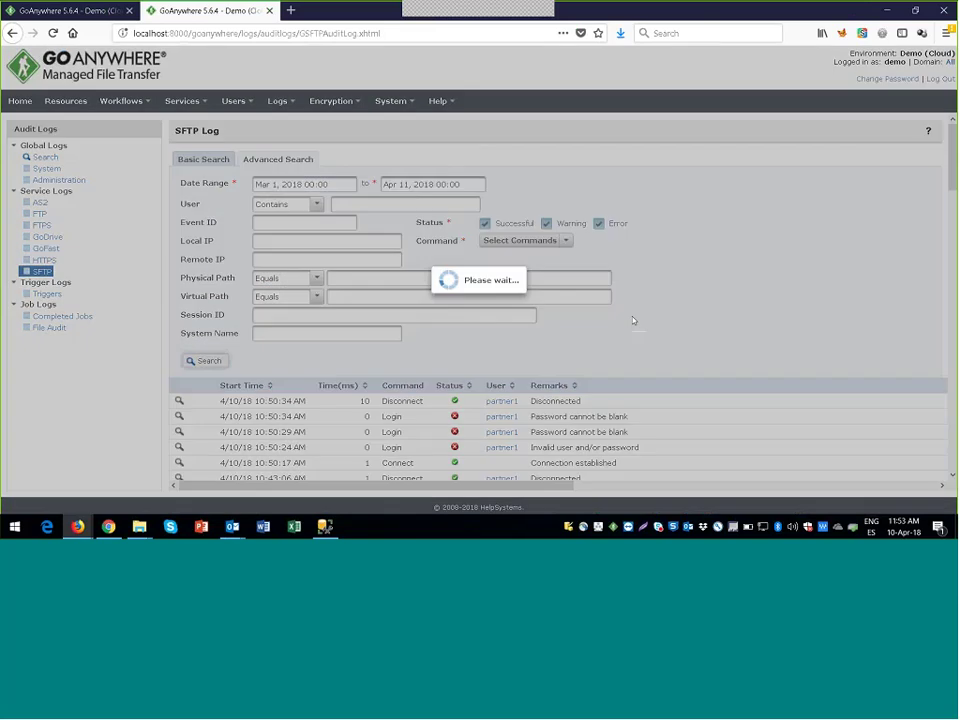
scroll(668, 398, "down", 2)
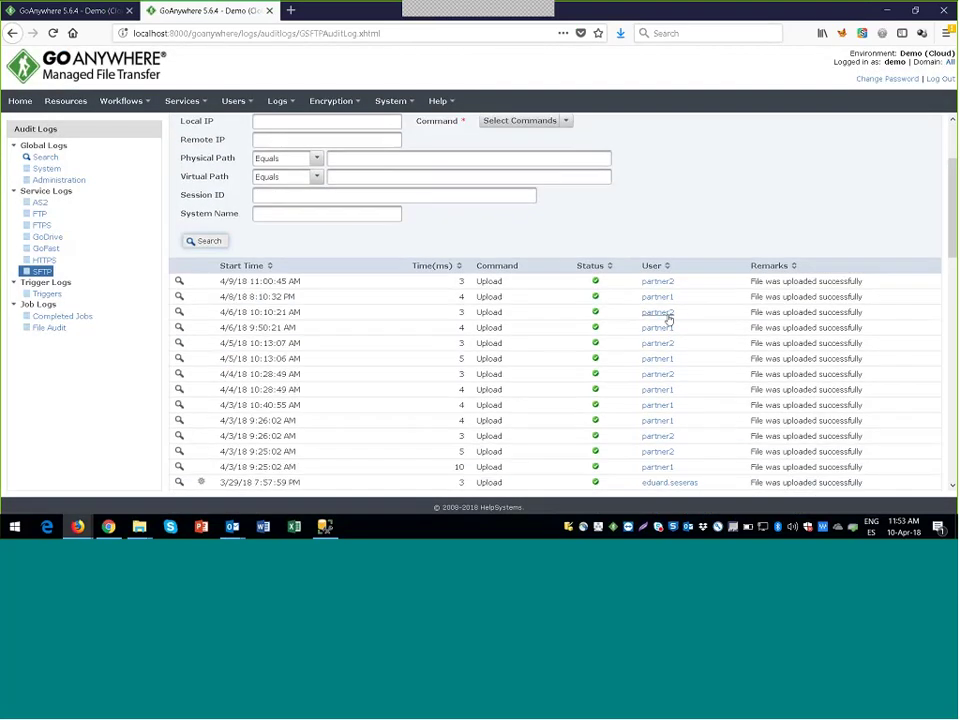
left_click(180, 281)
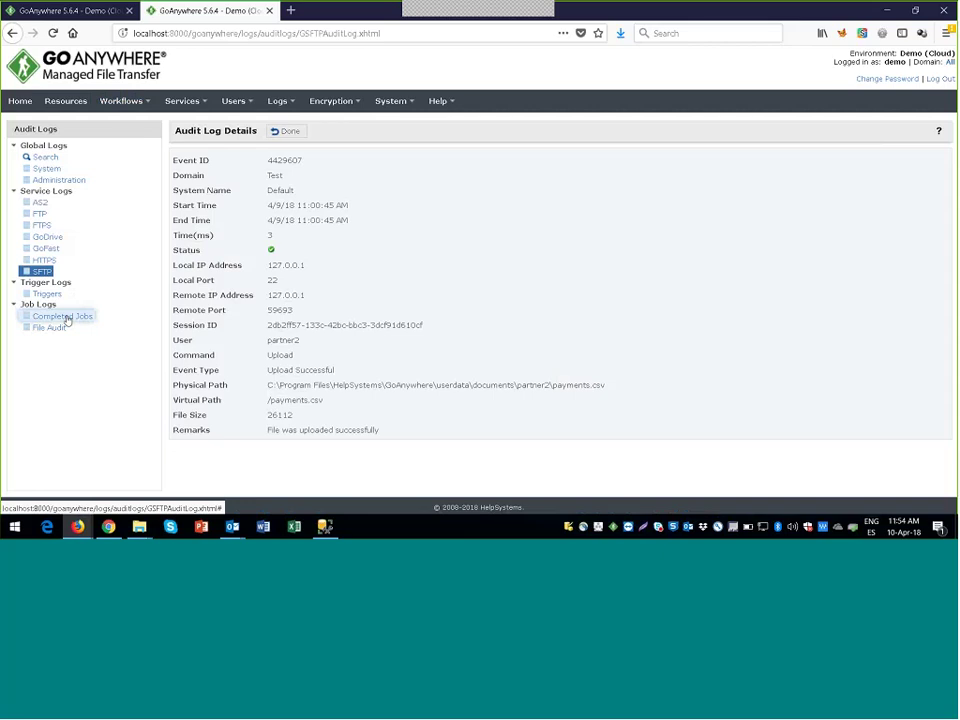
Step: Review the full log of the latest 'GDPR - Recibir Archivo de Consentimiento' completed job
left_click(62, 316)
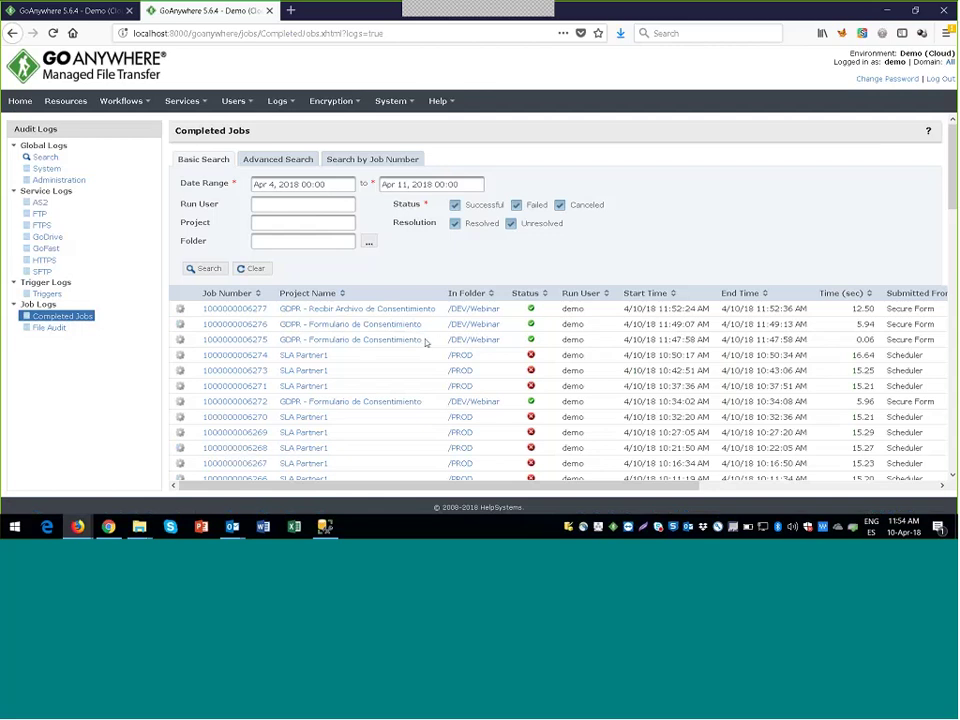
left_click(242, 317)
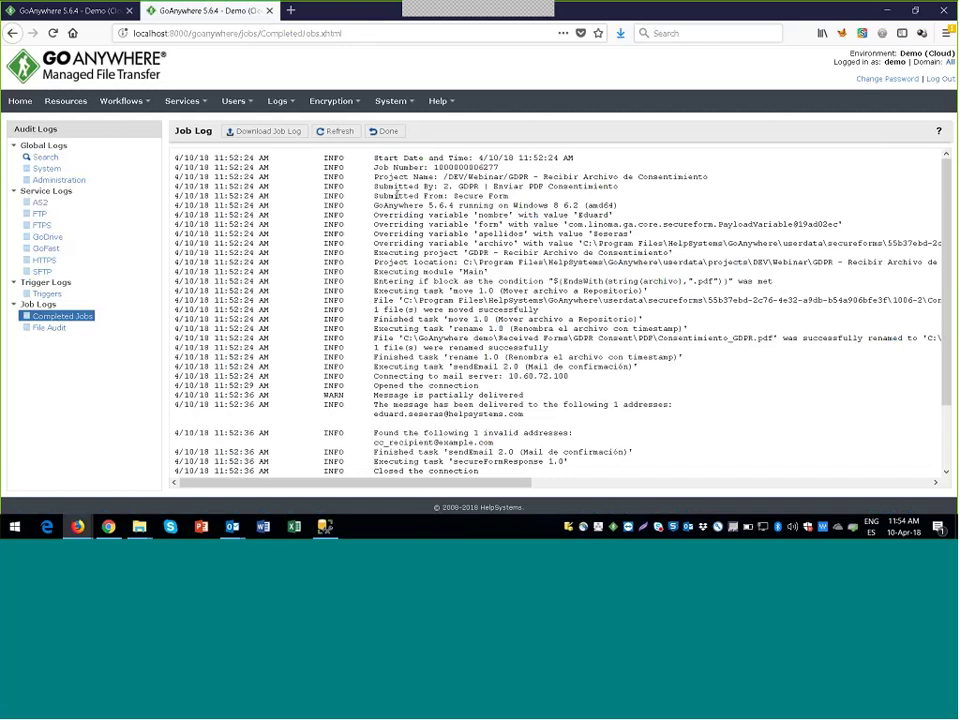
scroll(397, 192, "down", 3)
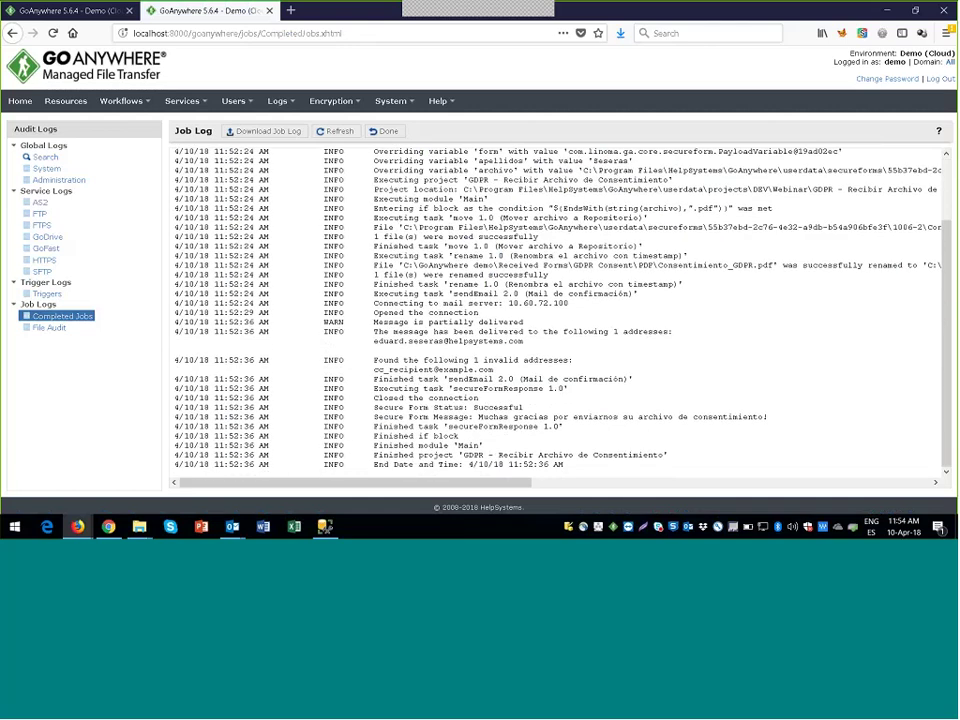
left_click(383, 131)
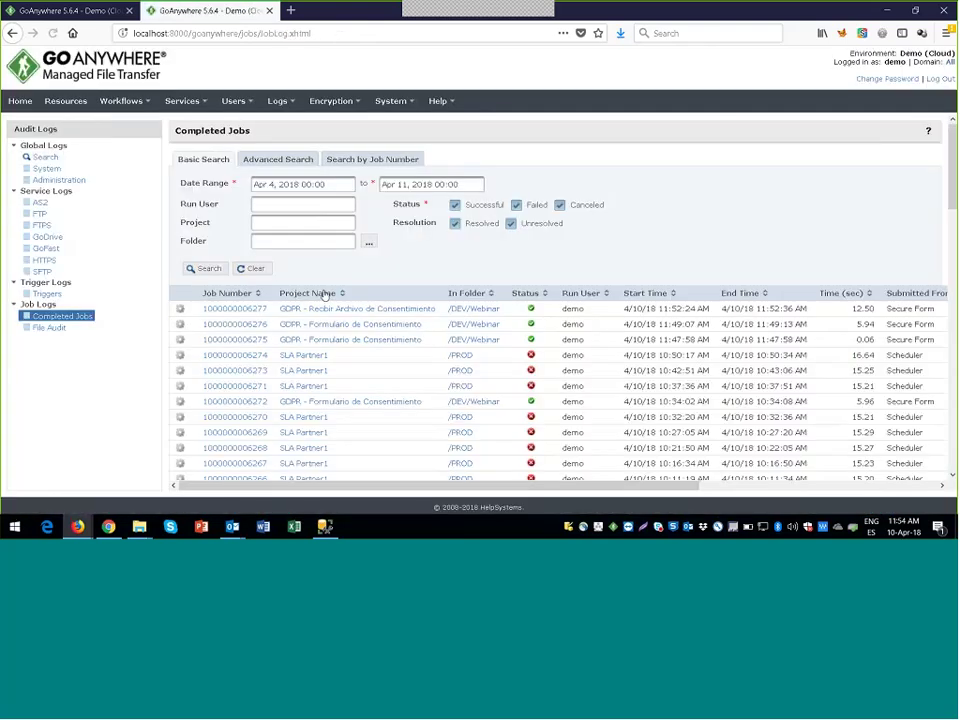
left_click(62, 334)
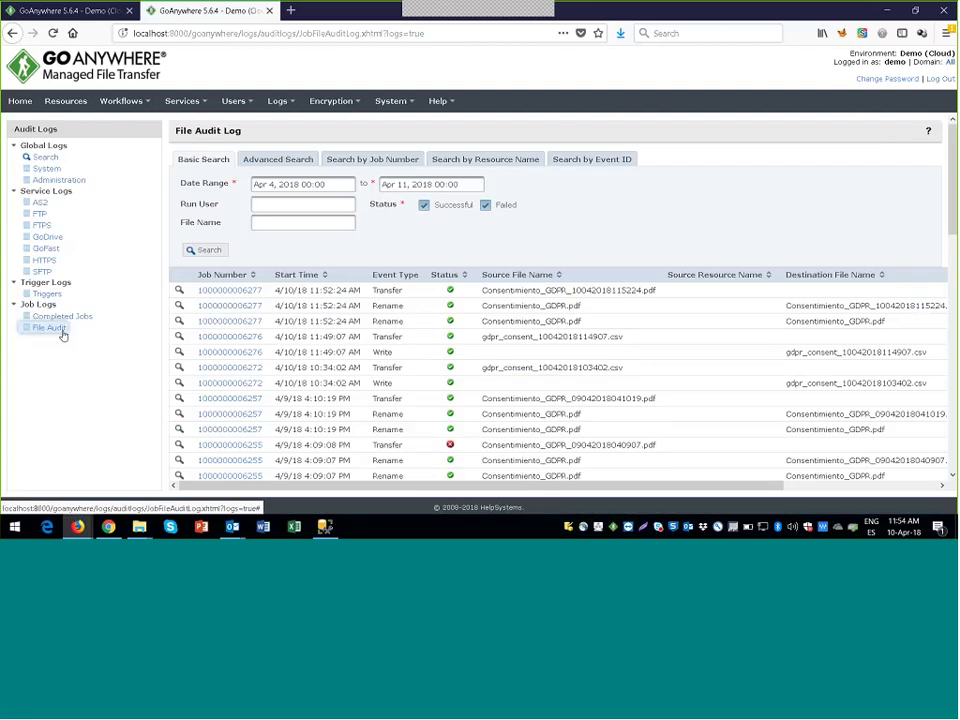
double_click(382, 352)
scroll(422, 356, "down", 2)
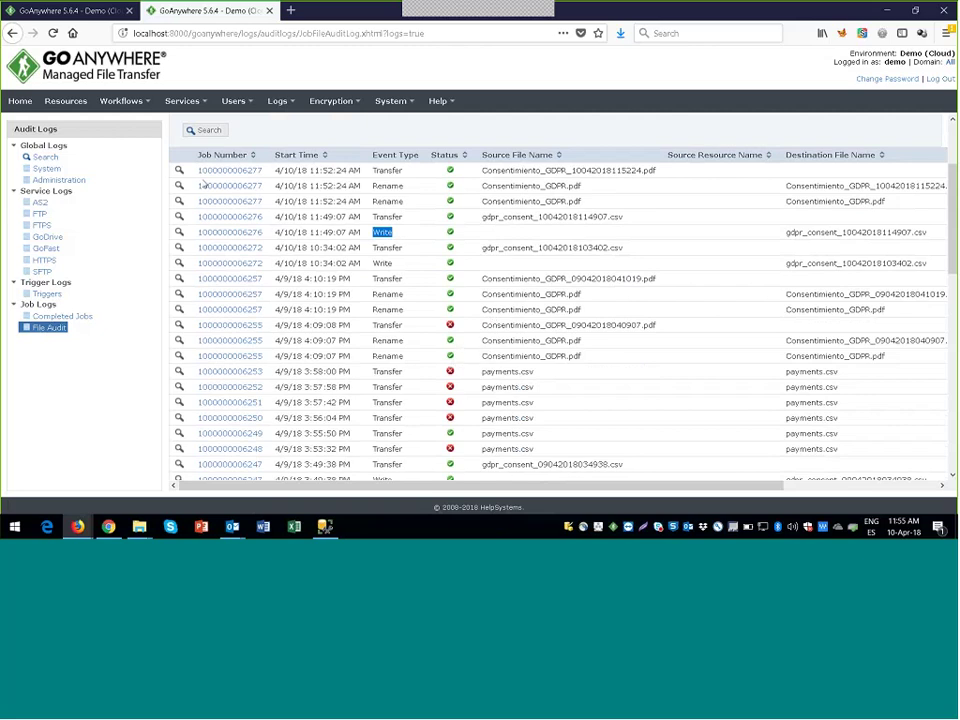
left_click(181, 233)
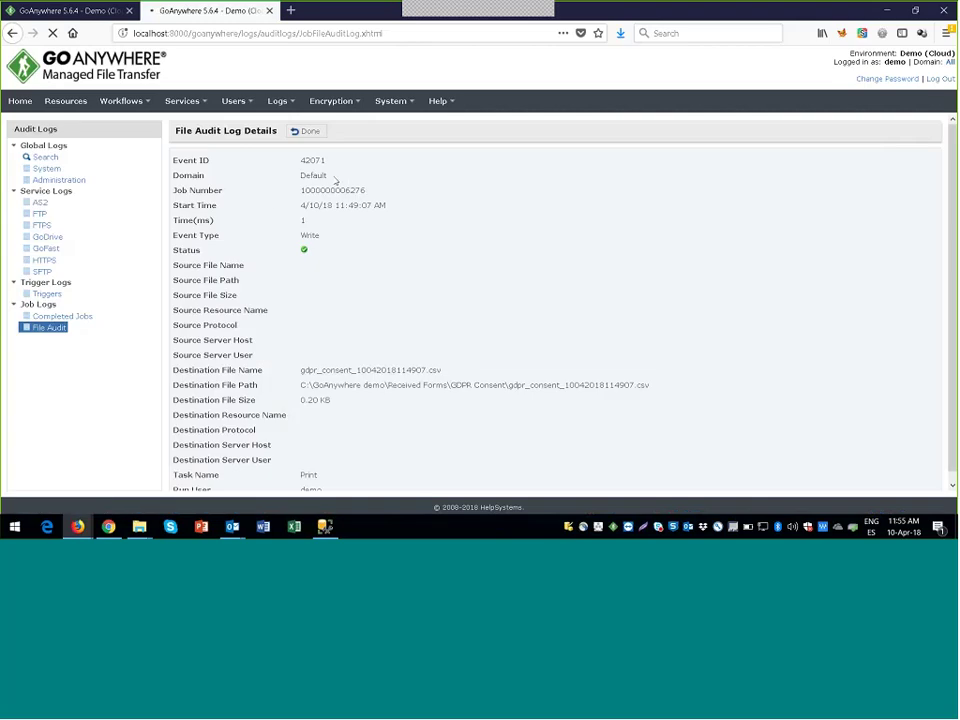
triple_click(379, 214)
left_click_drag(645, 376, 407, 370)
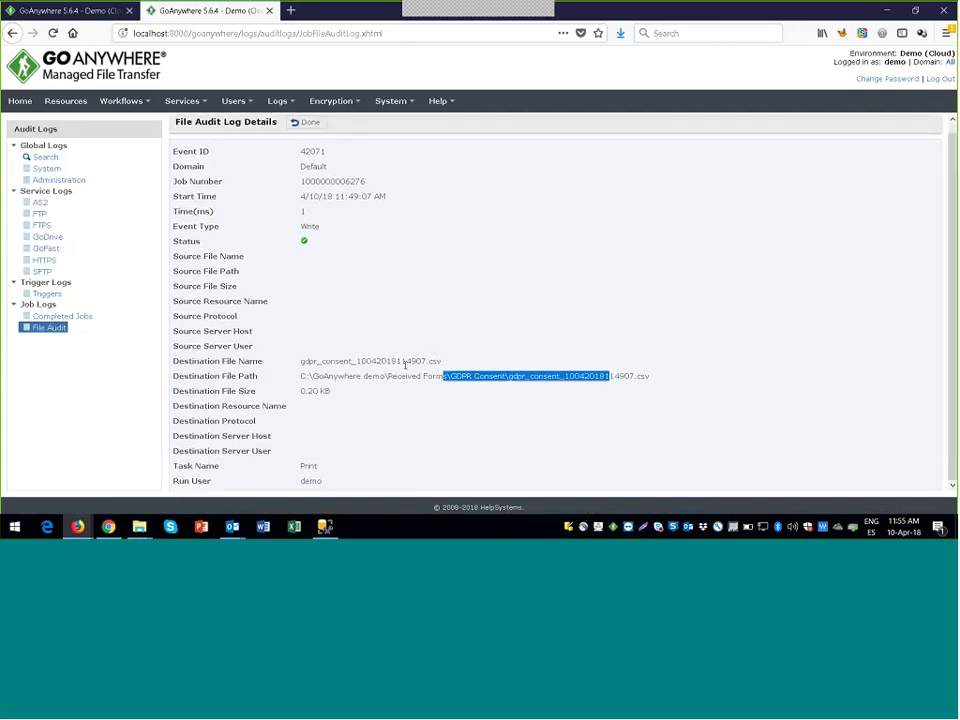
left_click(399, 379)
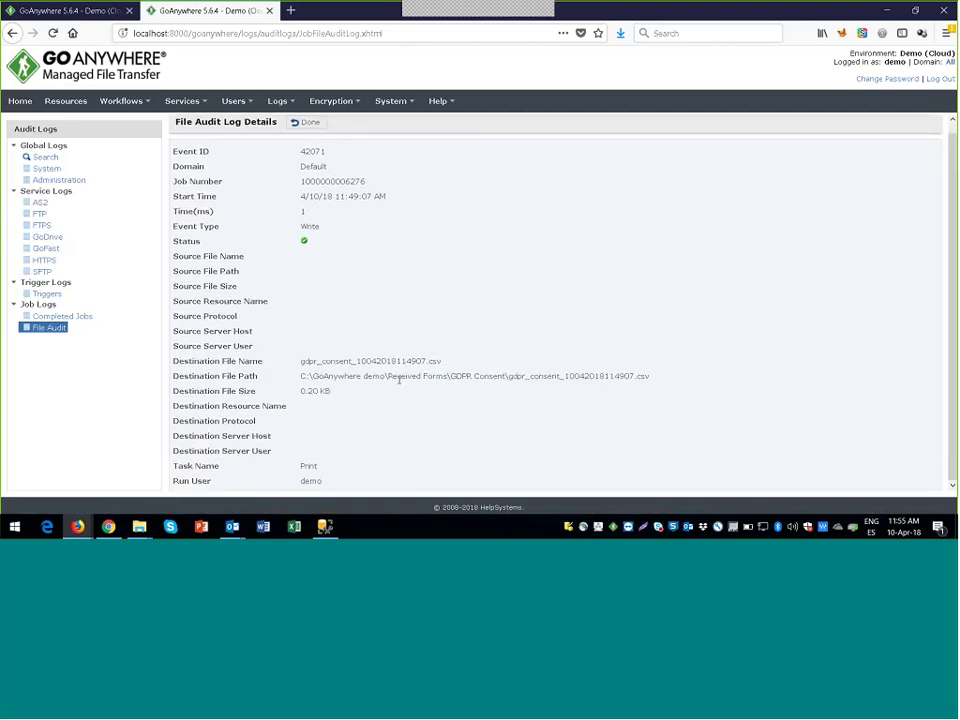
left_click(306, 123)
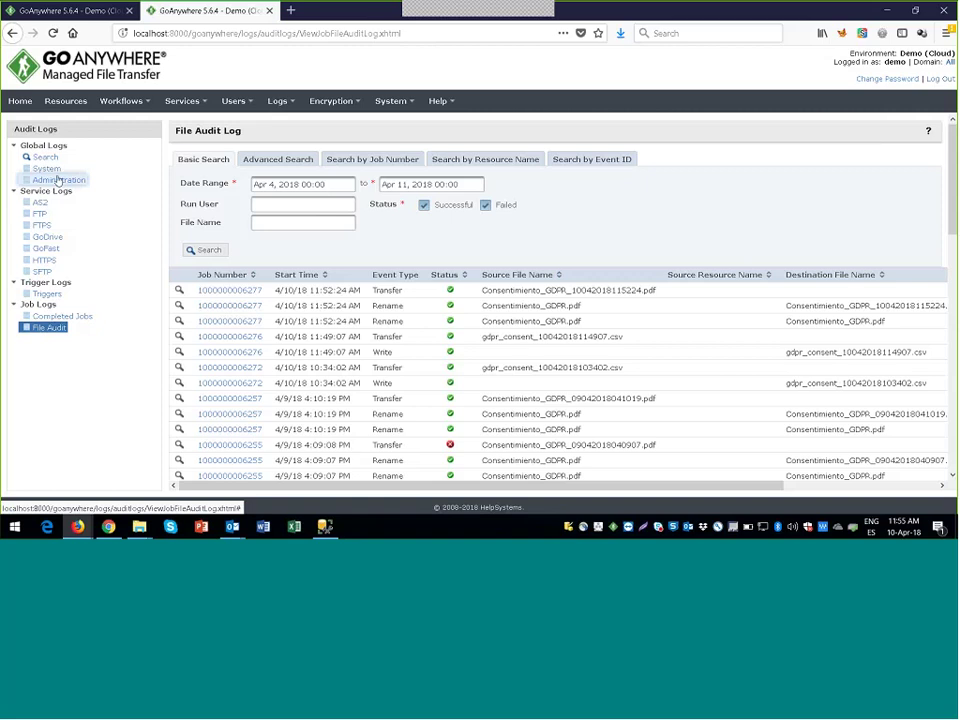
Step: Show the Administration audit log with its 96 admin changes from Apr 4–11, 2018
left_click(57, 180)
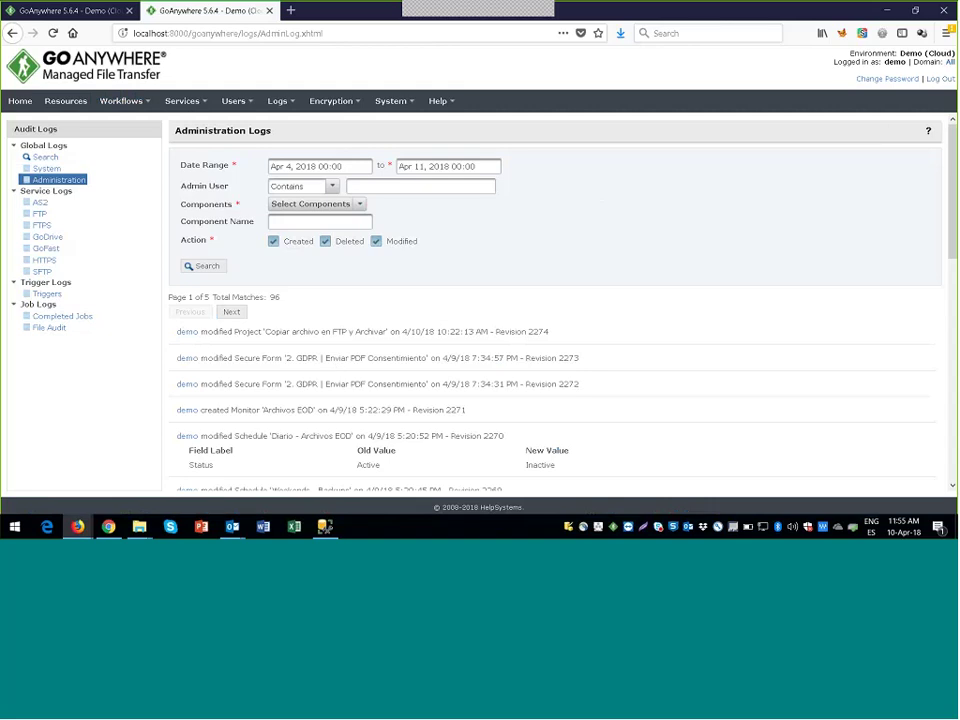
mouse_move(226, 110)
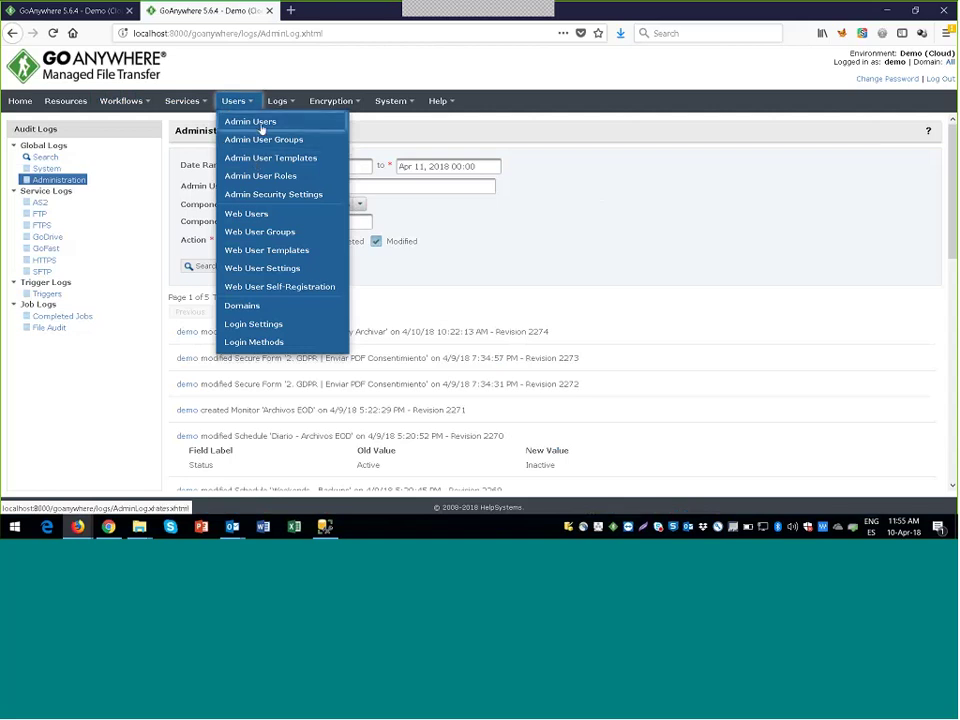
Step: View the Admin Users list, then the 16 Admin User Roles with their descriptions
left_click(260, 126)
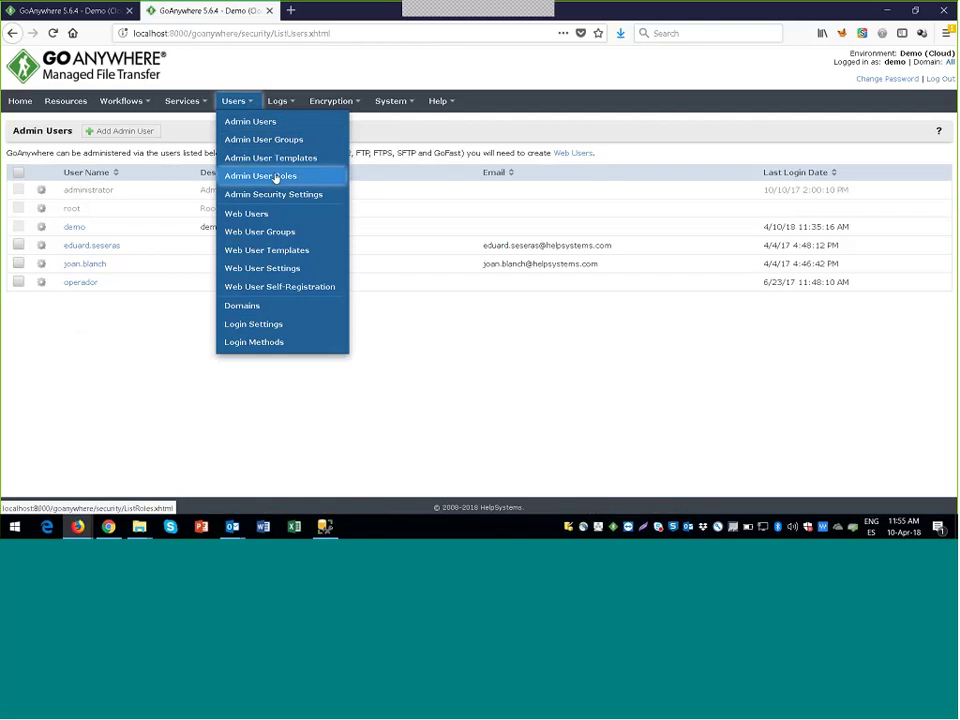
left_click(276, 176)
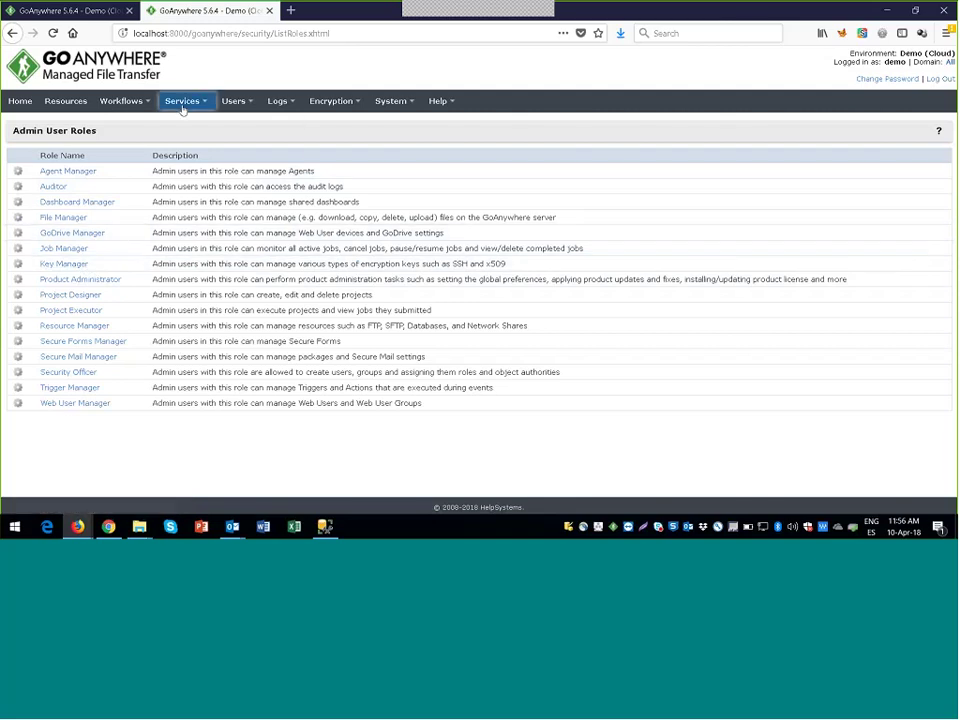
mouse_move(182, 110)
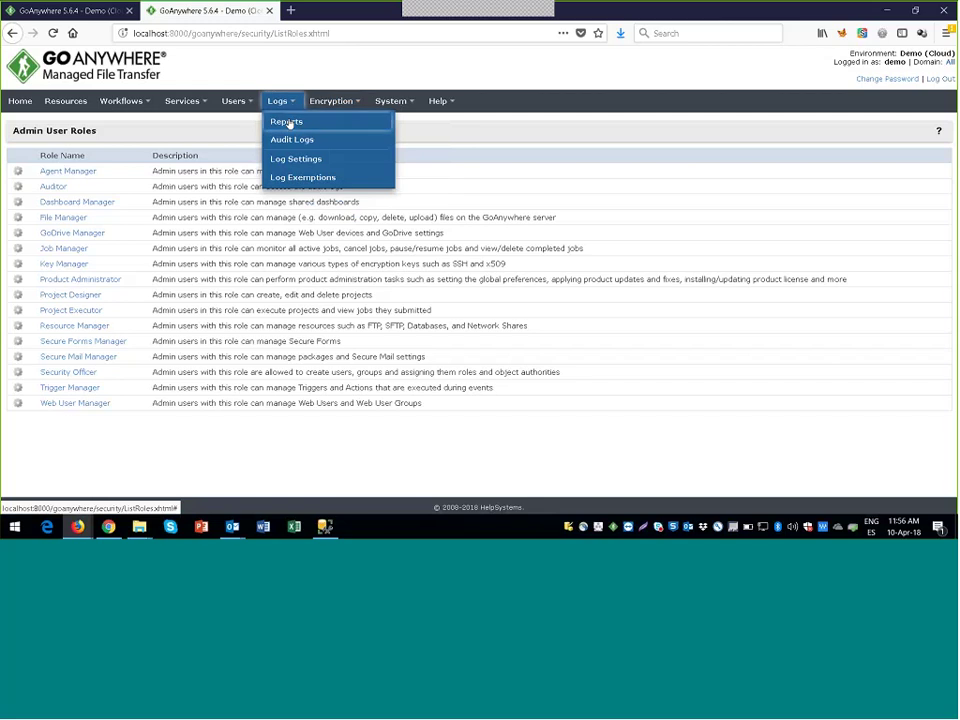
Step: Run the Security Settings Audit report from Reports and open the PDF in a viewer
left_click(284, 122)
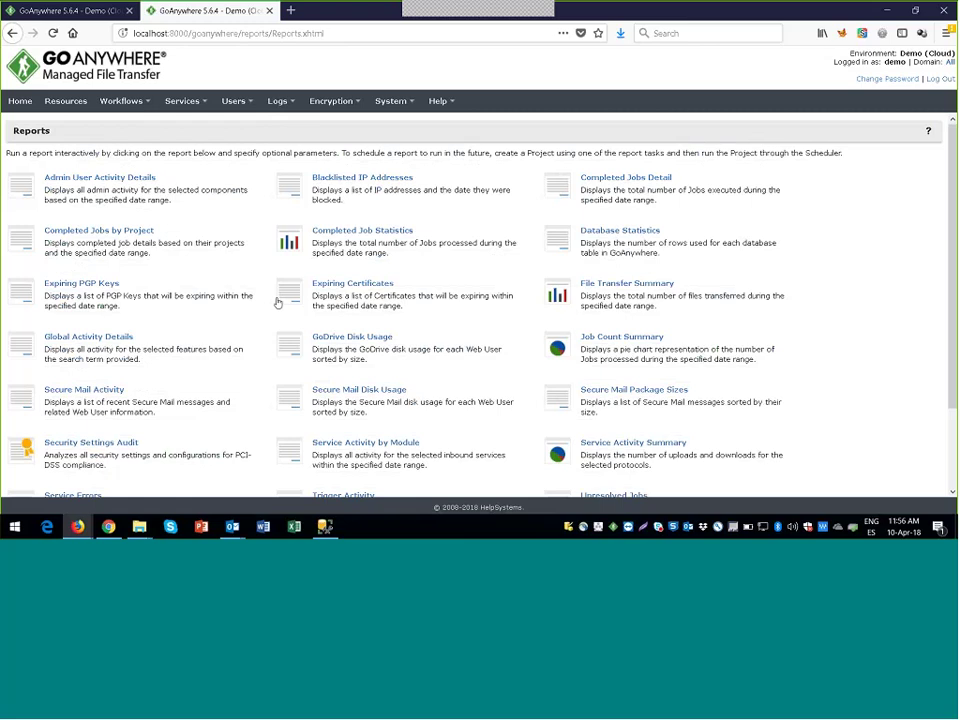
scroll(75, 395, "down", 1)
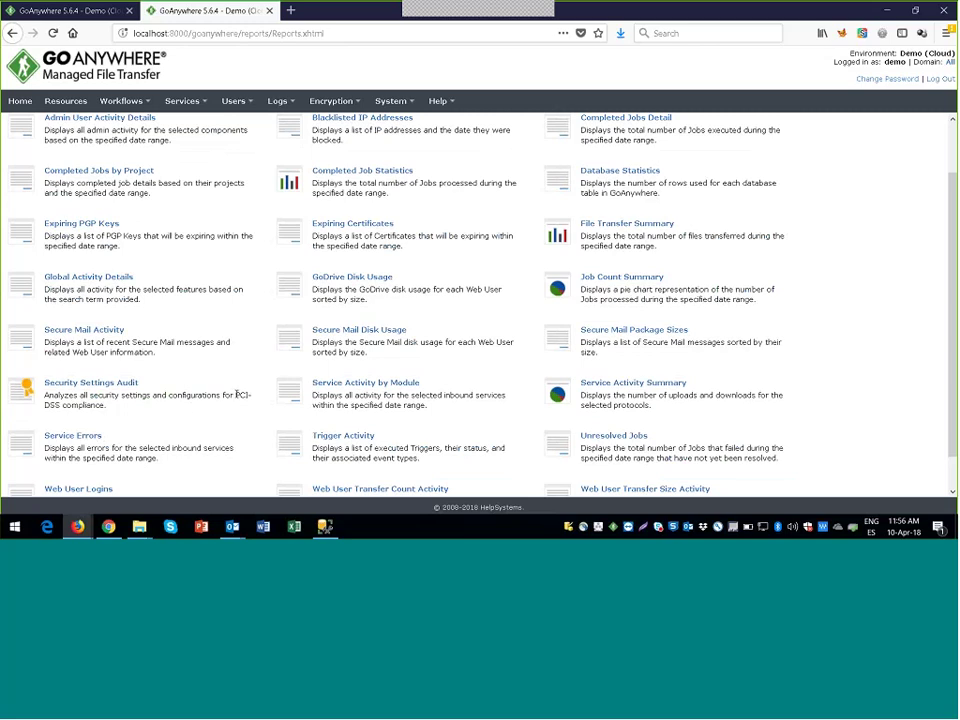
left_click(133, 392)
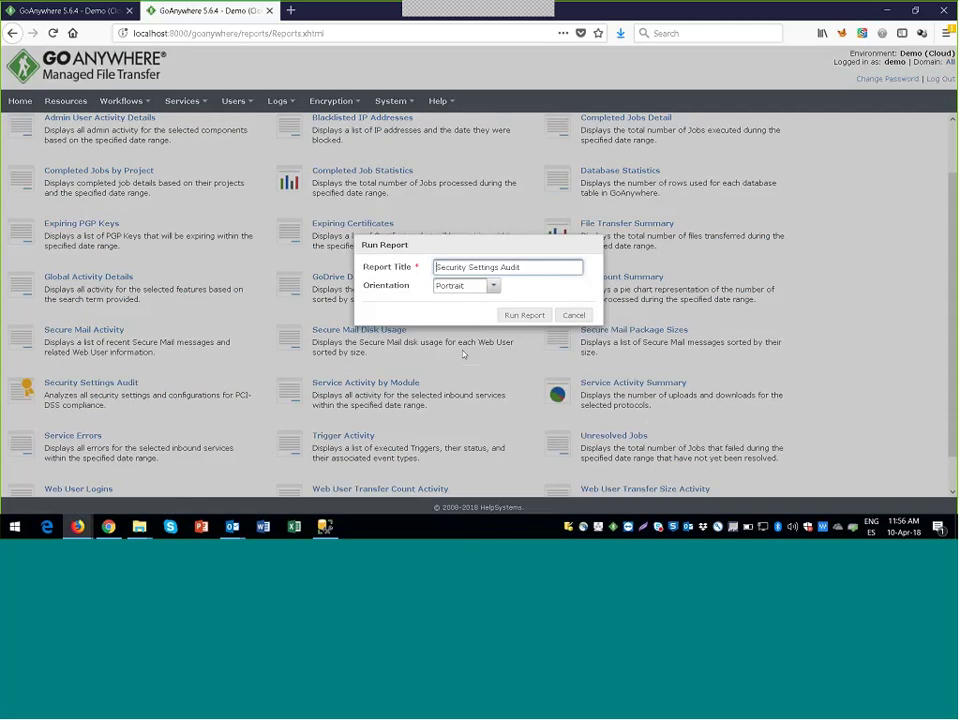
left_click(522, 316)
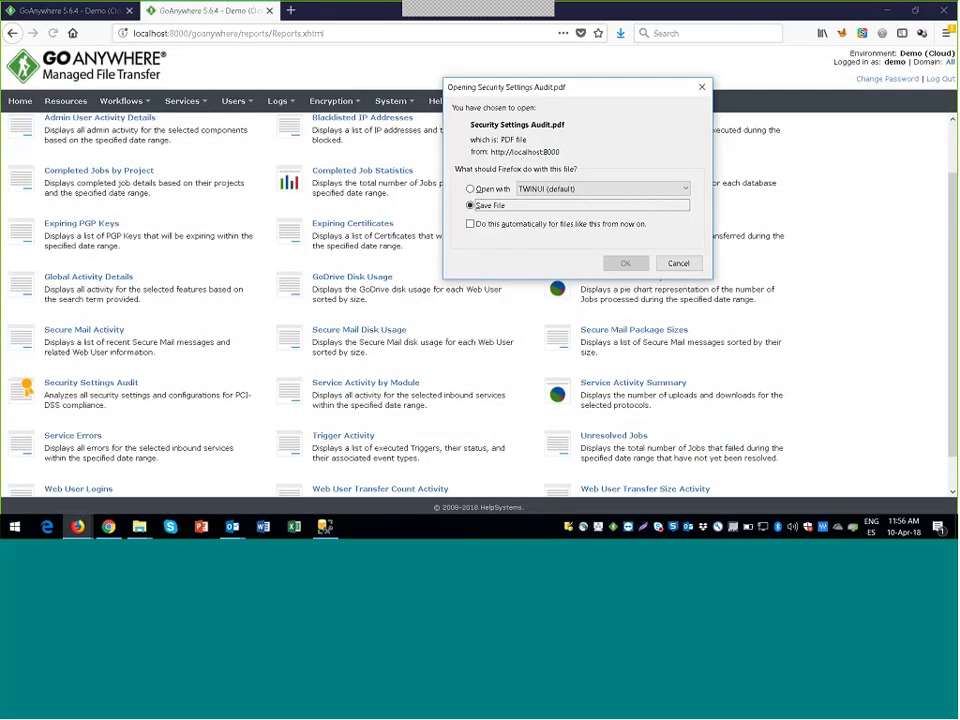
left_click(470, 189)
Step: Open the audit PDF in Edge and highlight the Failed SFTP software version check
left_click(614, 262)
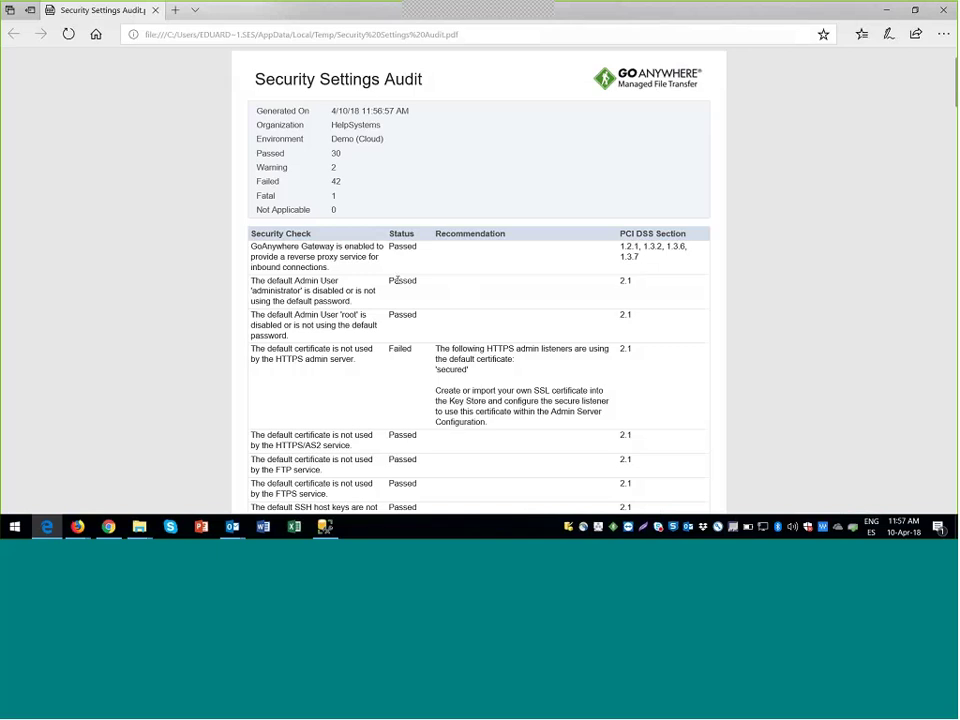
scroll(400, 300, "down", 5)
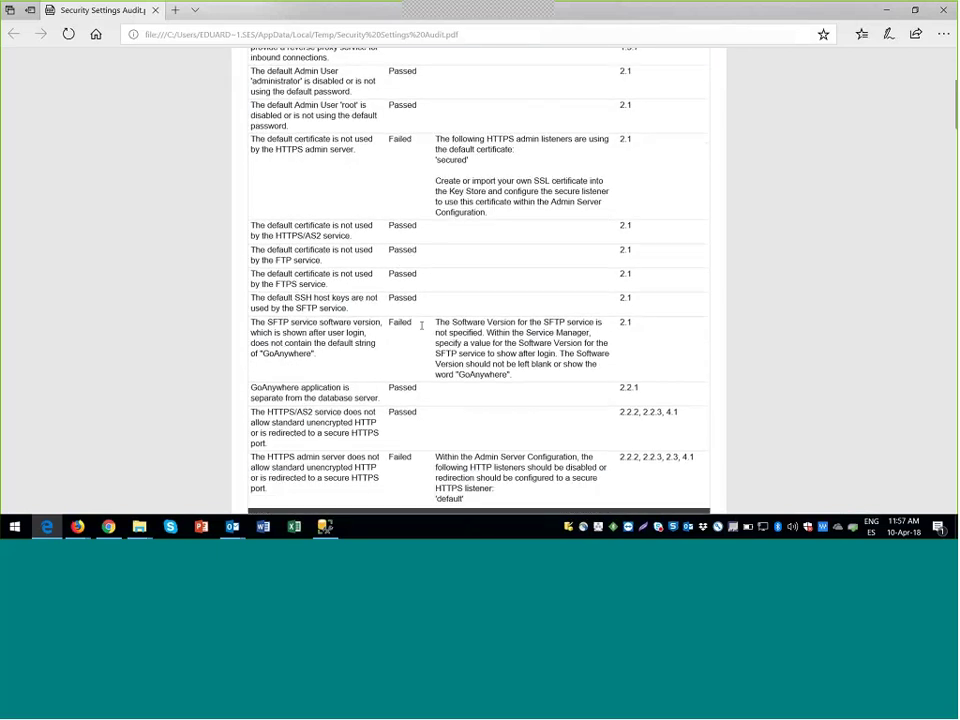
left_click_drag(421, 325, 405, 320)
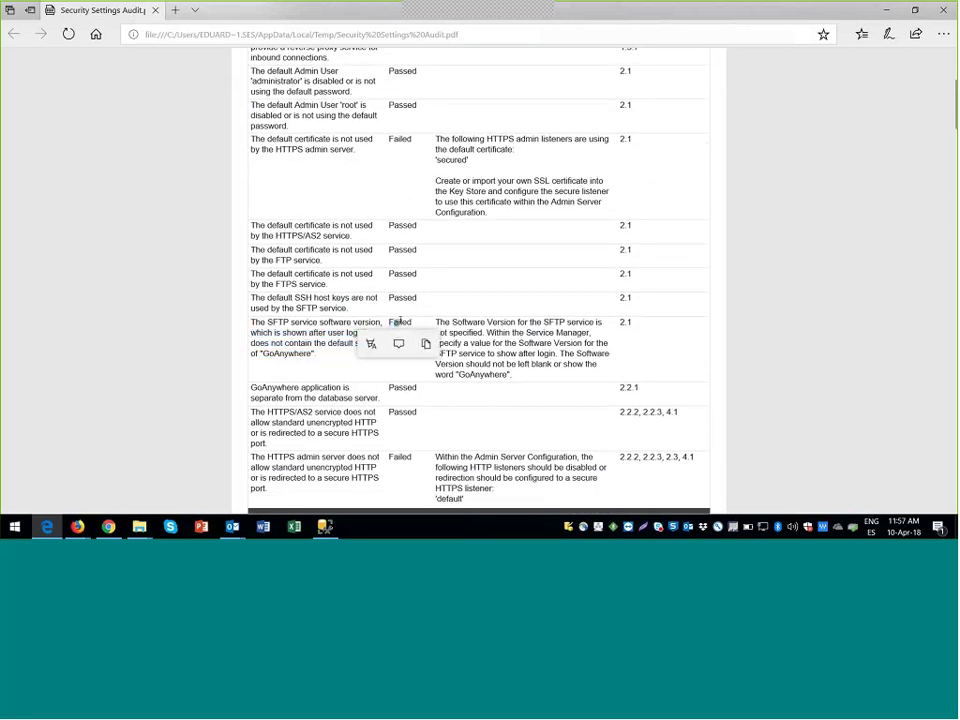